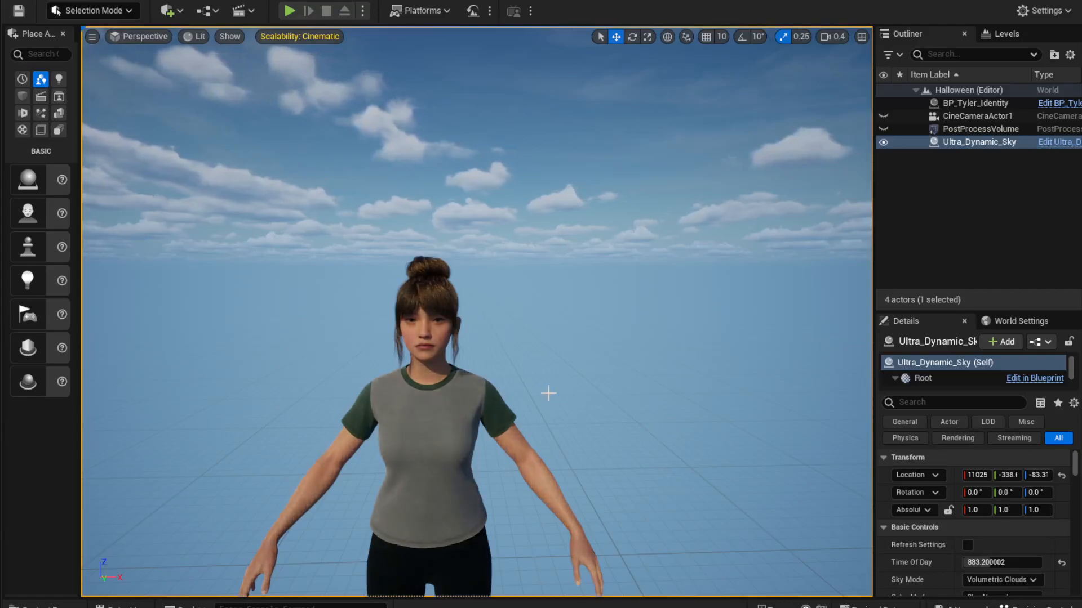
Examine the MetaHuman's hair, face and clothing in the viewport from close up and from farther away.
{"action": "mouse_move", "coordinate": [484, 333]}
{"action": "right_mouse_down"}
{"action": "mouse_move", "coordinate": [486, 388]}
{"action": "mouse_move", "coordinate": [482, 327]}
{"action": "mouse_move", "coordinate": [480, 372]}
{"action": "mouse_move", "coordinate": [523, 374]}
{"action": "mouse_move", "coordinate": [479, 361]}
{"action": "mouse_move", "coordinate": [465, 330]}
{"action": "right_mouse_up"}
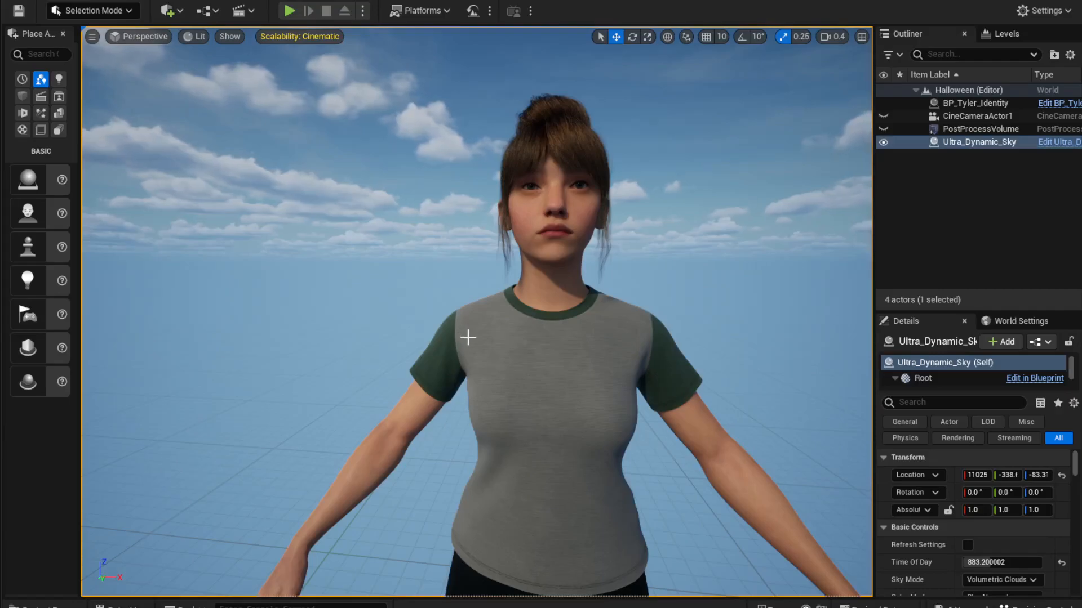
{"action": "right_click_drag", "start_coordinate": [573, 327], "coordinate": [551, 363]}
{"action": "scroll", "coordinate": [573, 328], "scroll_direction": "down", "scroll_amount": 3}
{"action": "scroll", "coordinate": [574, 369], "scroll_direction": "up", "scroll_amount": 3}
{"action": "scroll", "coordinate": [570, 344], "scroll_direction": "down", "scroll_amount": 1}
{"action": "scroll", "coordinate": [568, 350], "scroll_direction": "down", "scroll_amount": 1}
{"action": "right_click_drag", "start_coordinate": [376, 476], "coordinate": [376, 476]}
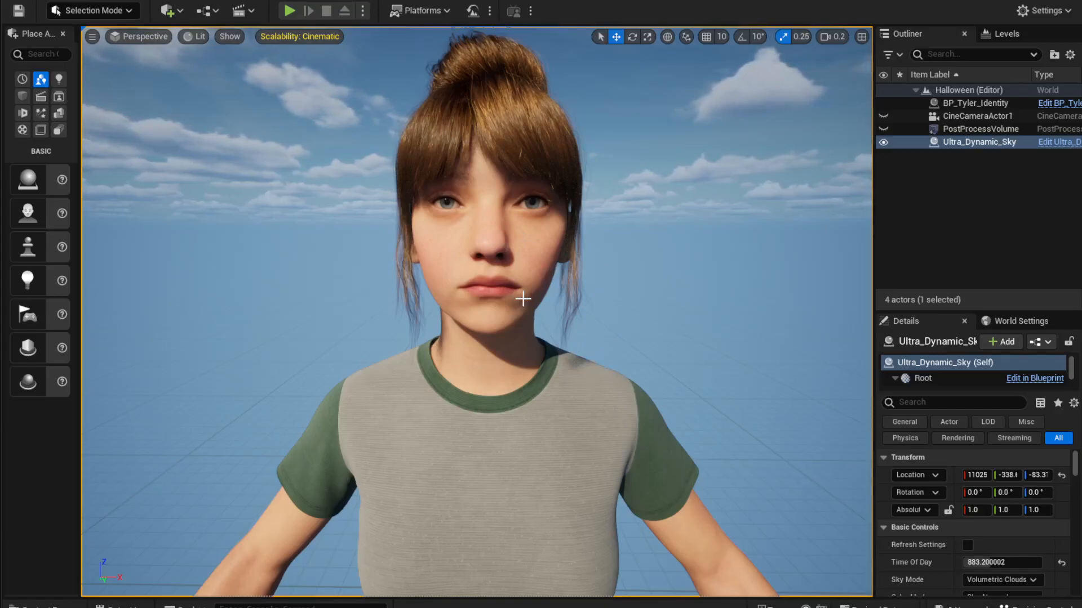
{"action": "key", "text": "s"}
{"action": "mouse_move", "coordinate": [516, 353]}
{"action": "right_mouse_down"}
{"action": "mouse_move", "coordinate": [514, 406]}
{"action": "mouse_move", "coordinate": [512, 378]}
{"action": "mouse_move", "coordinate": [514, 389]}
{"action": "mouse_move", "coordinate": [527, 369]}
{"action": "right_mouse_up"}
{"action": "scroll", "coordinate": [516, 354], "scroll_direction": "up", "scroll_amount": 3}
{"action": "key", "text": "w"}
{"action": "key", "text": "s"}
{"action": "key", "text": "s"}
{"action": "key", "text": "w"}
{"action": "key", "text": "s"}
{"action": "key", "text": "w"}
{"action": "key", "text": "s"}
{"action": "key", "text": "w"}
{"action": "key", "text": "s"}
{"action": "key", "text": "s"}
{"action": "key", "text": "w"}
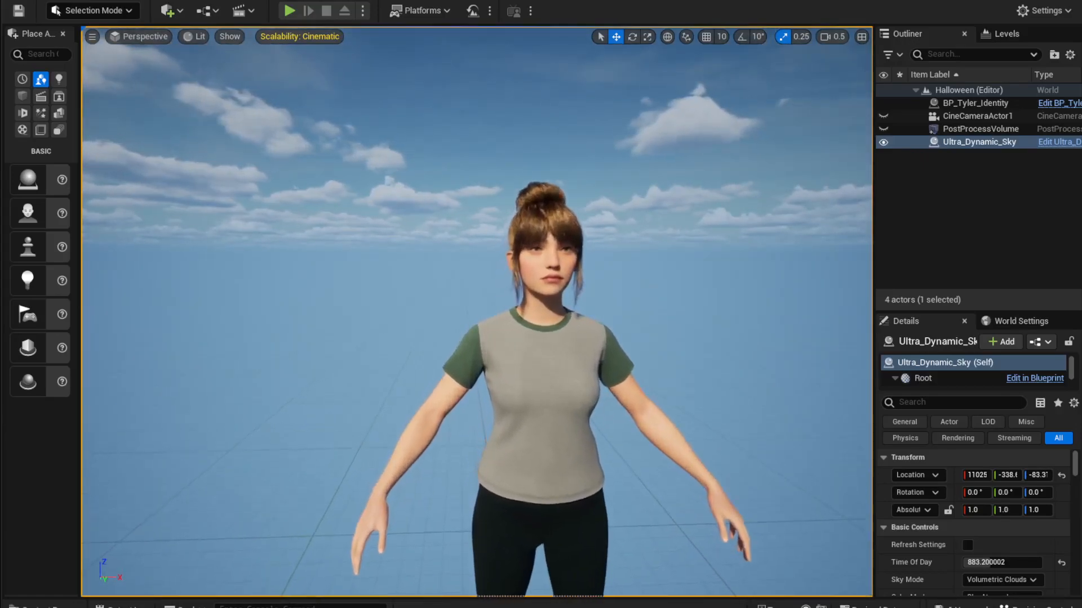
Set Forced LOD to 1 on the LODSync component of the BP_Tyler_Identity blueprint, compile and save it, and return to the level.
{"action": "left_click", "coordinate": [970, 105]}
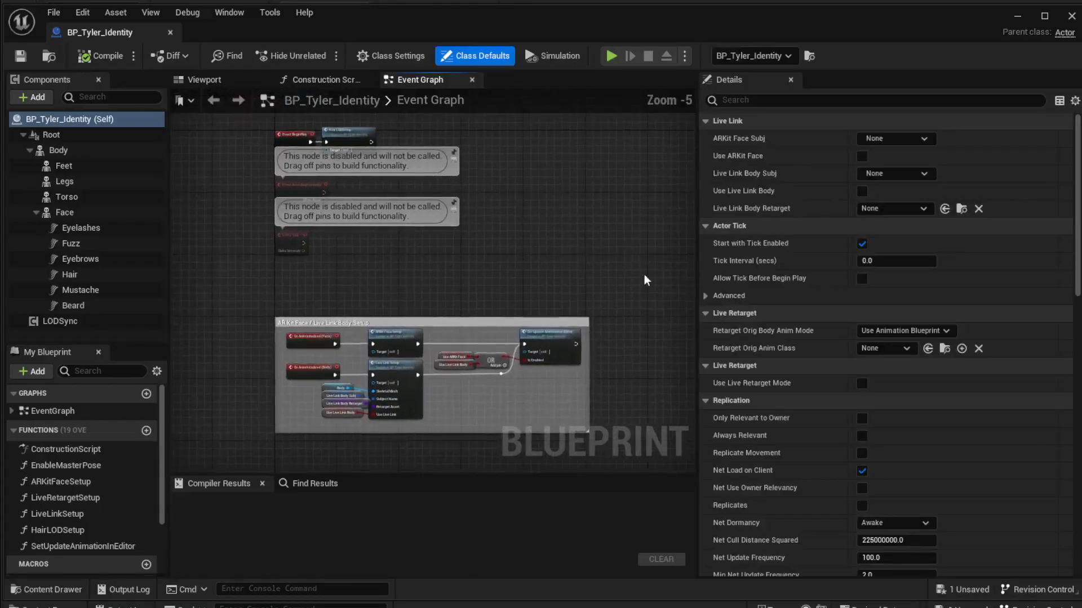
{"action": "left_click", "coordinate": [51, 321]}
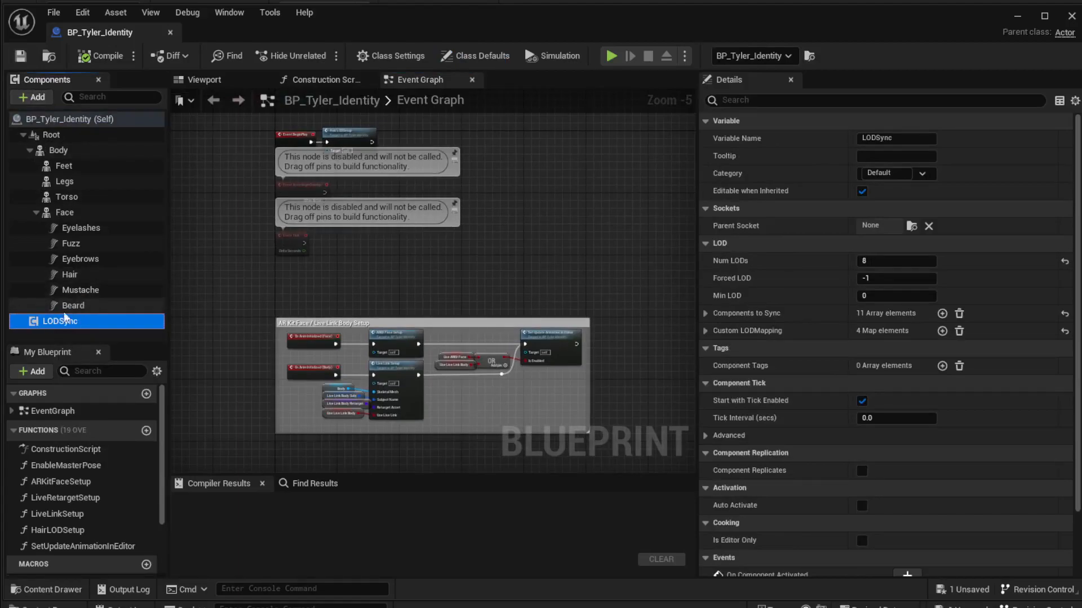
{"action": "left_click", "coordinate": [899, 278]}
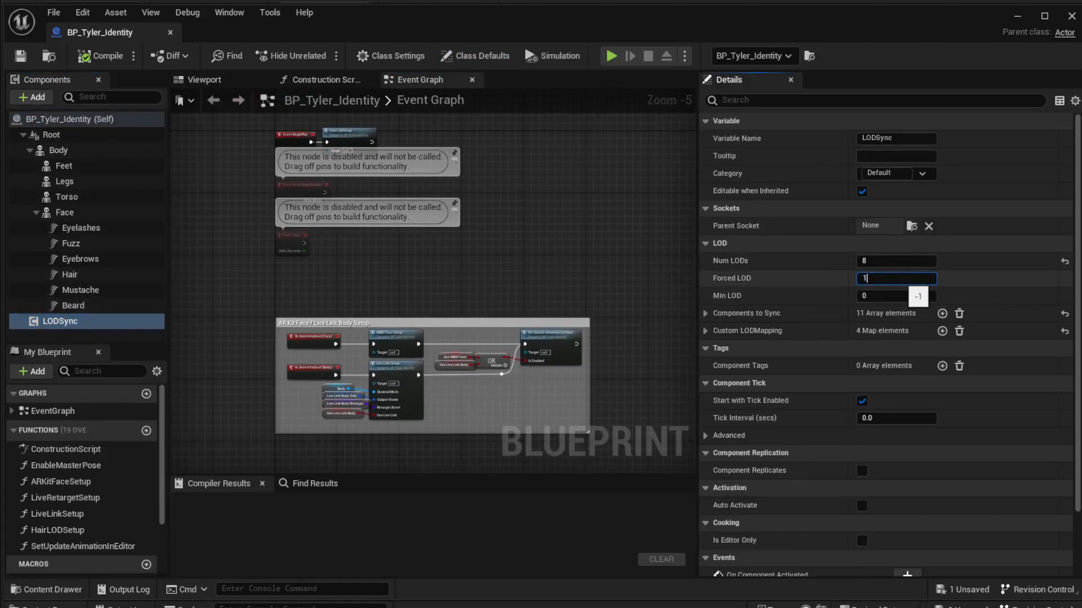
{"action": "key", "text": "Return"}
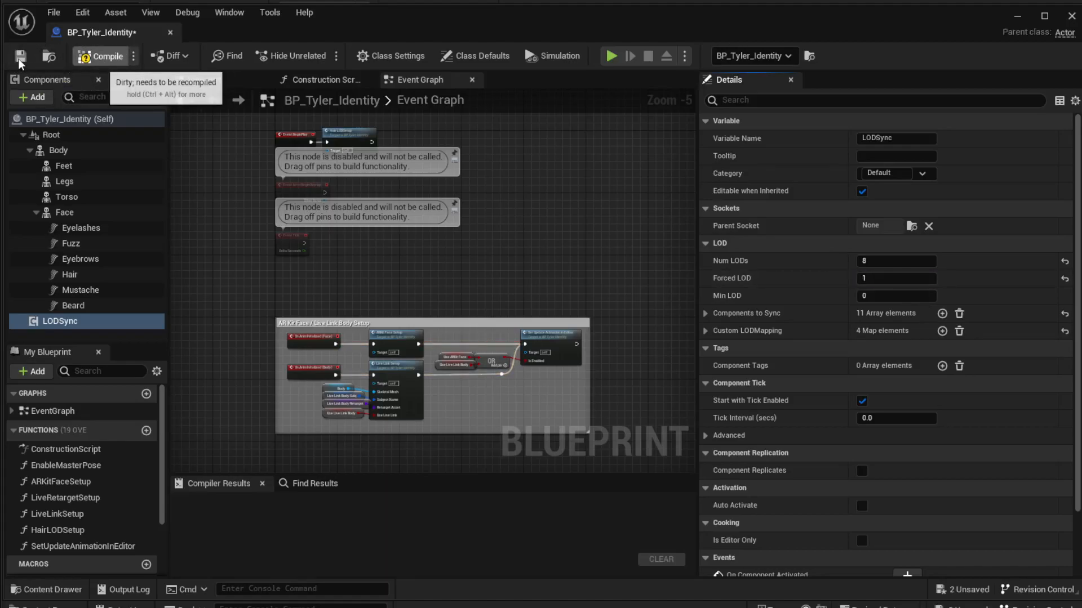
{"action": "left_click", "coordinate": [20, 59]}
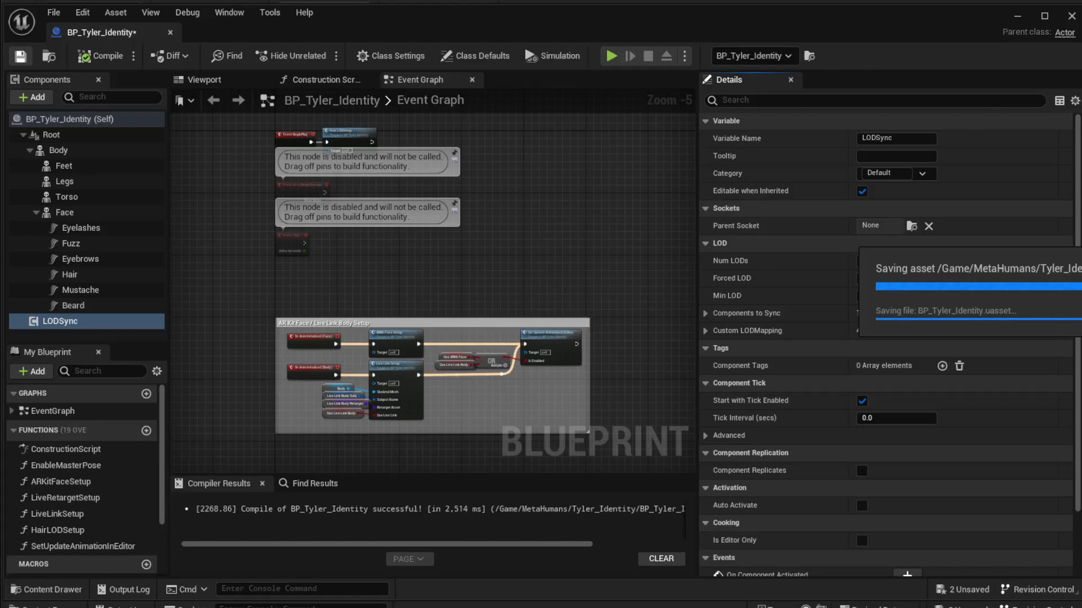
{"action": "left_click", "coordinate": [1019, 16]}
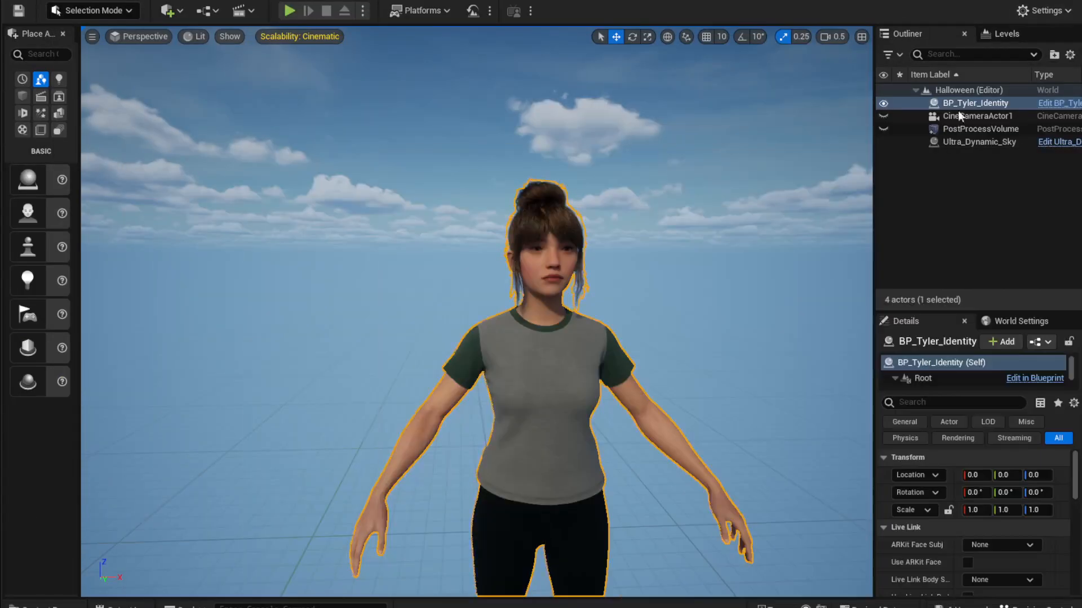
Place a second BP_Tyler_Identity from the MetaHumans/Tyler_Identity folder beside the existing character and delete that copy.
{"action": "key", "text": "s"}
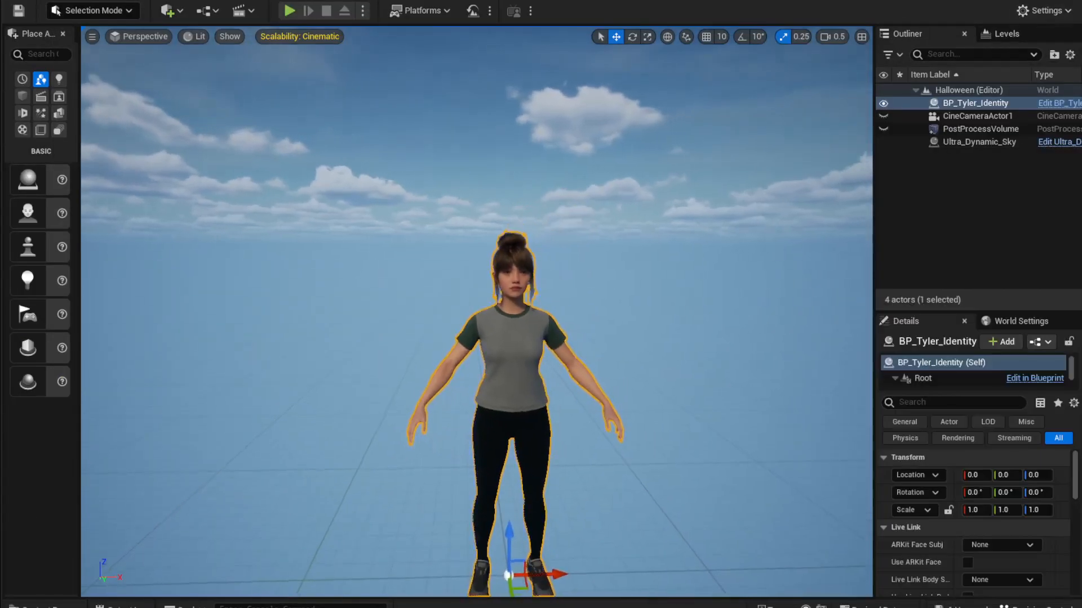
{"action": "key", "text": "d"}
{"action": "key", "text": "e"}
{"action": "right_click_drag", "start_coordinate": [477, 311], "coordinate": [477, 344]}
{"action": "key", "text": "w"}
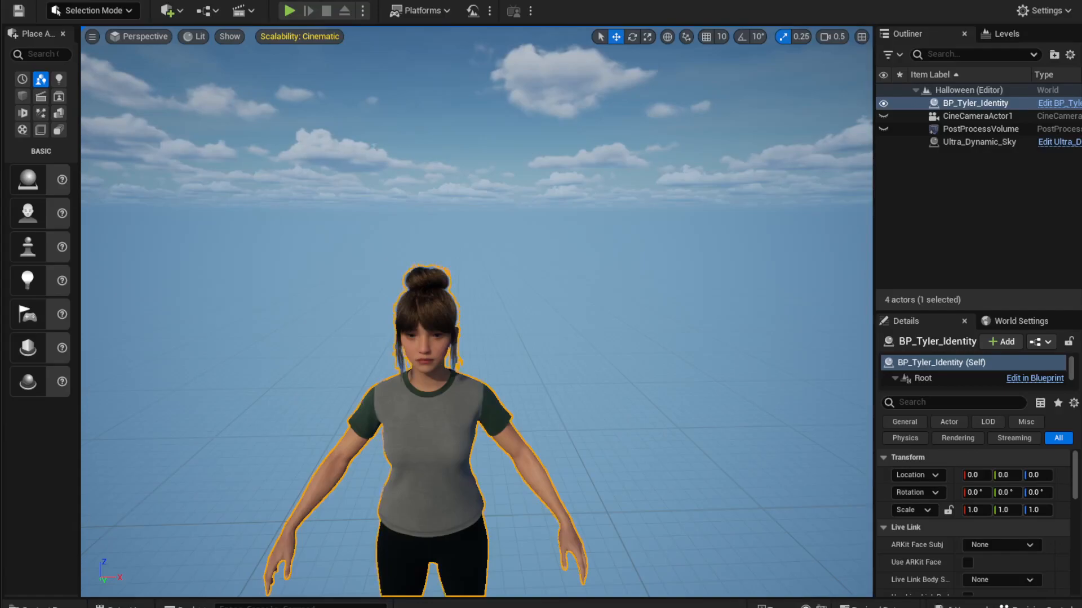
{"action": "left_click_drag", "start_coordinate": [1081, 203], "coordinate": [632, 192]}
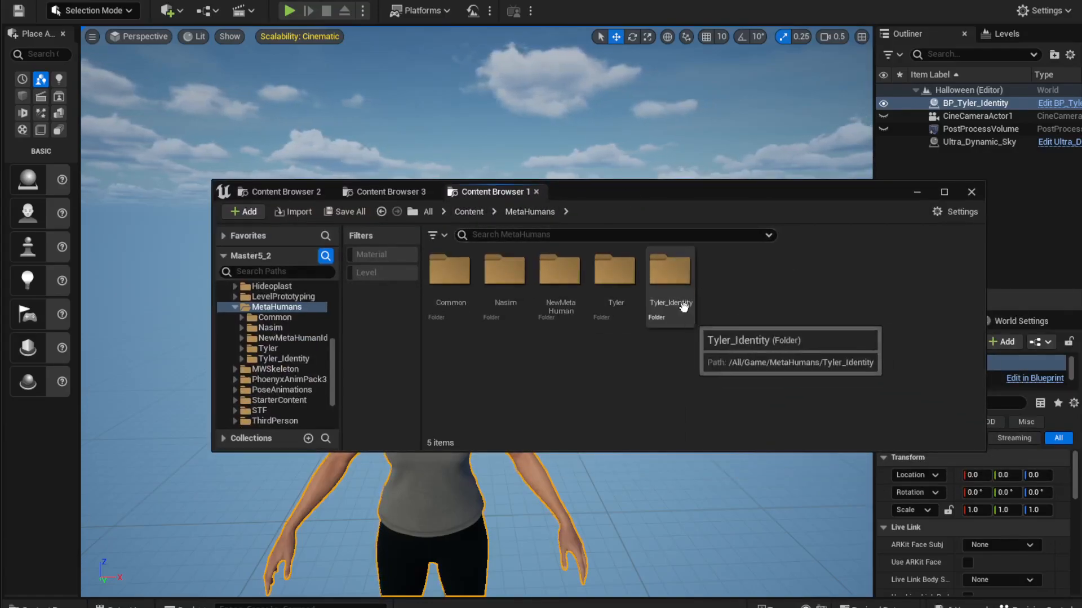
{"action": "double_click", "coordinate": [668, 276]}
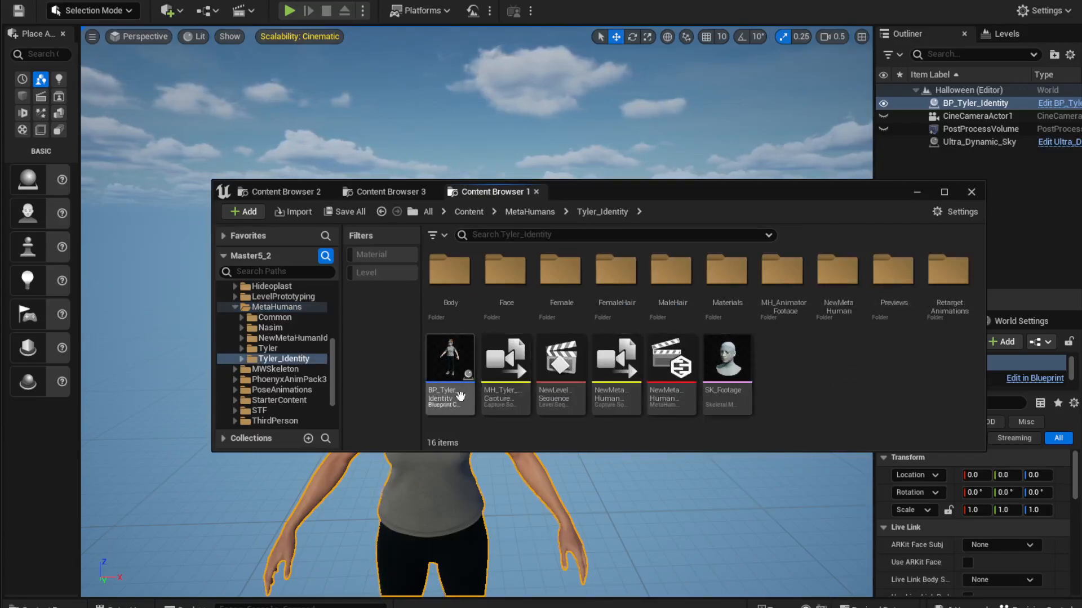
{"action": "left_click", "coordinate": [451, 352]}
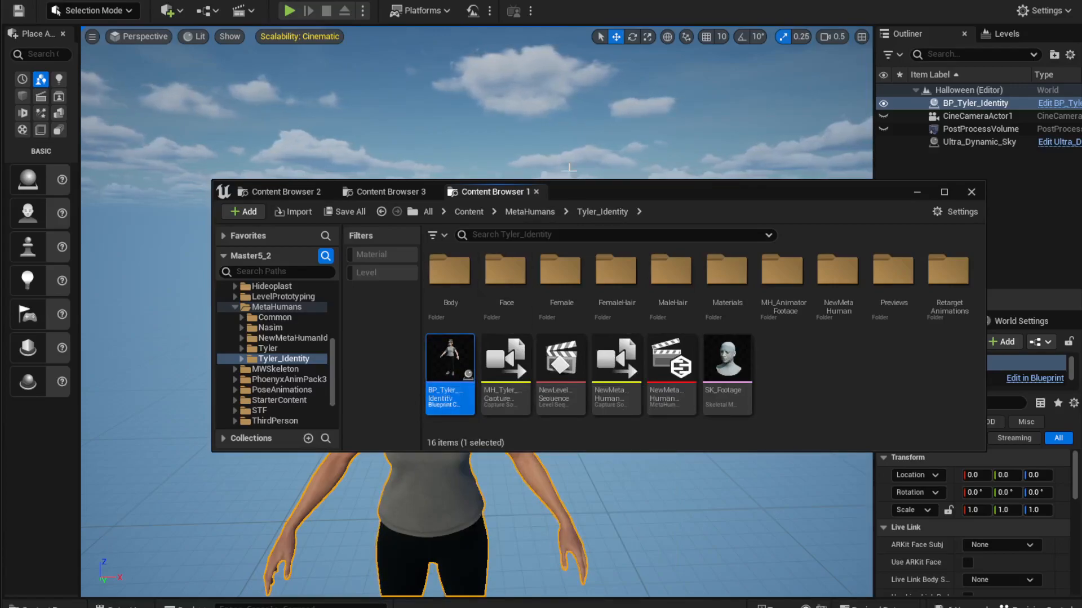
{"action": "left_click_drag", "start_coordinate": [598, 193], "coordinate": [1073, 94]}
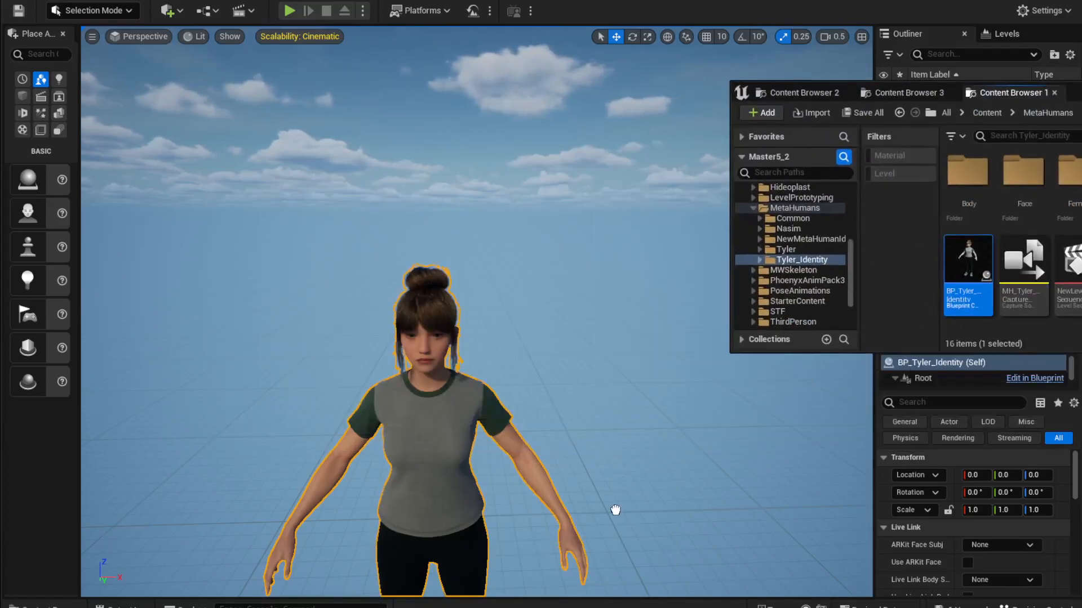
{"action": "left_click_drag", "start_coordinate": [690, 505], "coordinate": [668, 506]}
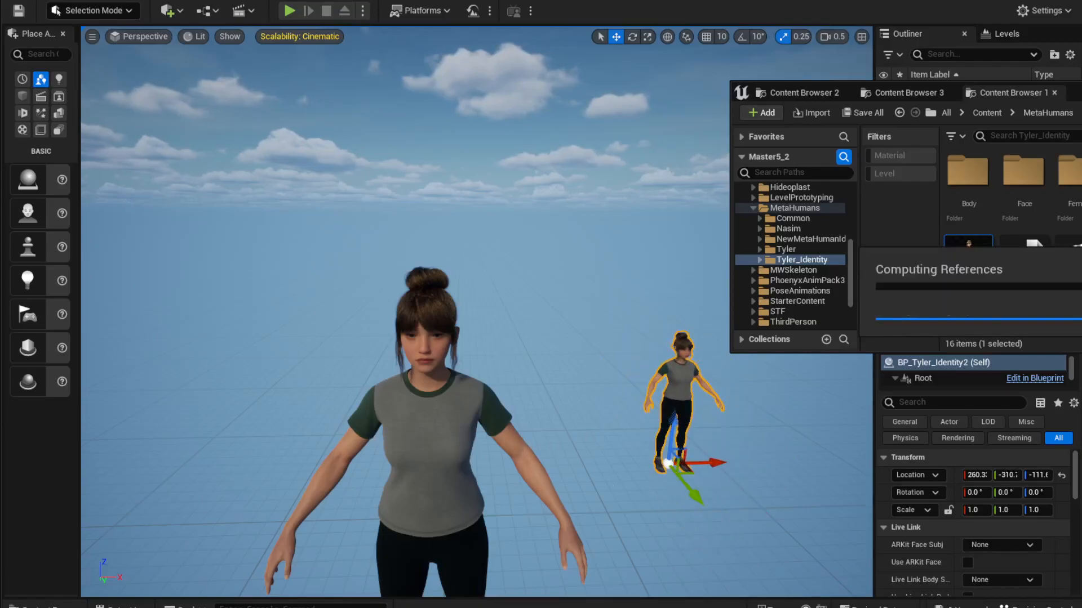
Select the original BP_Tyler_Identity character in the level and try to rotate it.
{"action": "key", "text": "s"}
{"action": "right_click_drag", "start_coordinate": [567, 451], "coordinate": [535, 484]}
{"action": "left_click", "coordinate": [535, 338]}
{"action": "key", "text": "e"}
{"action": "left_click_drag", "start_coordinate": [580, 467], "coordinate": [599, 495]}
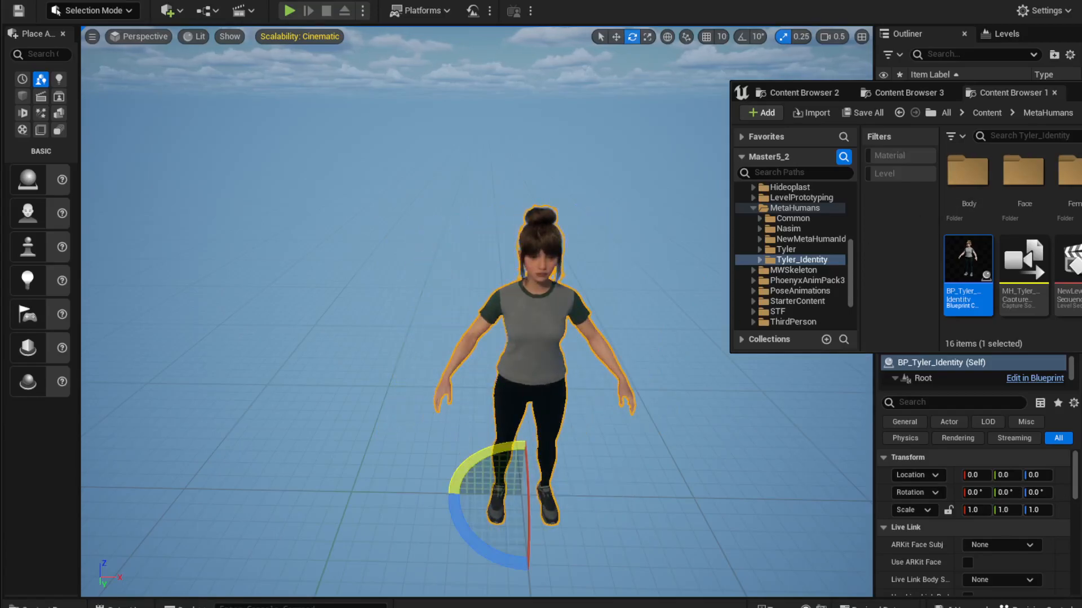
Open the Content/01_Characters/Tyler folder in Content Browser 3.
{"action": "left_click_drag", "start_coordinate": [1081, 92], "coordinate": [664, 73]}
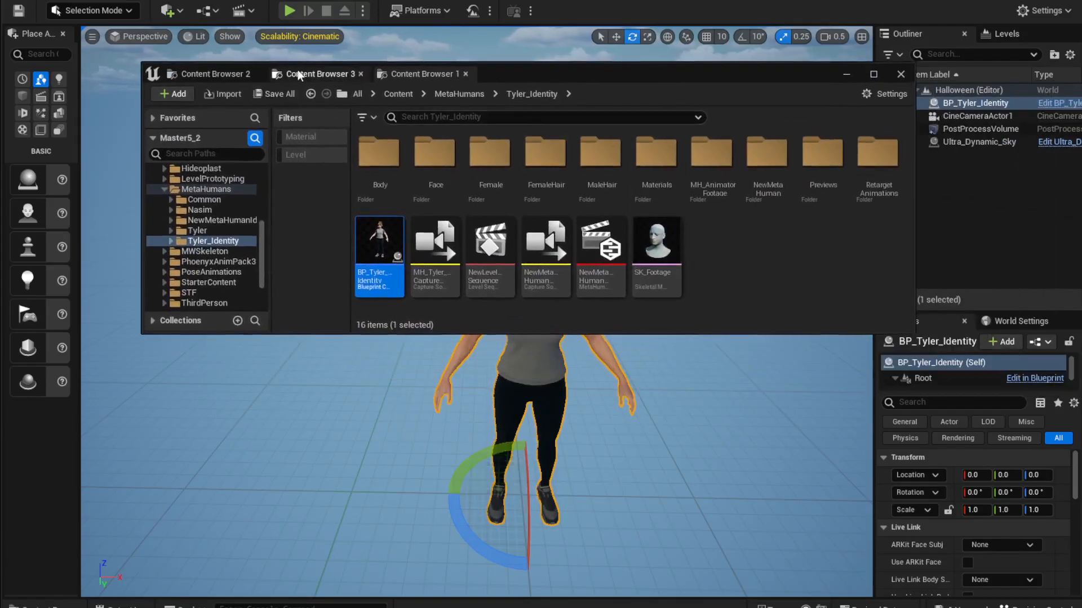
{"action": "left_click", "coordinate": [210, 74]}
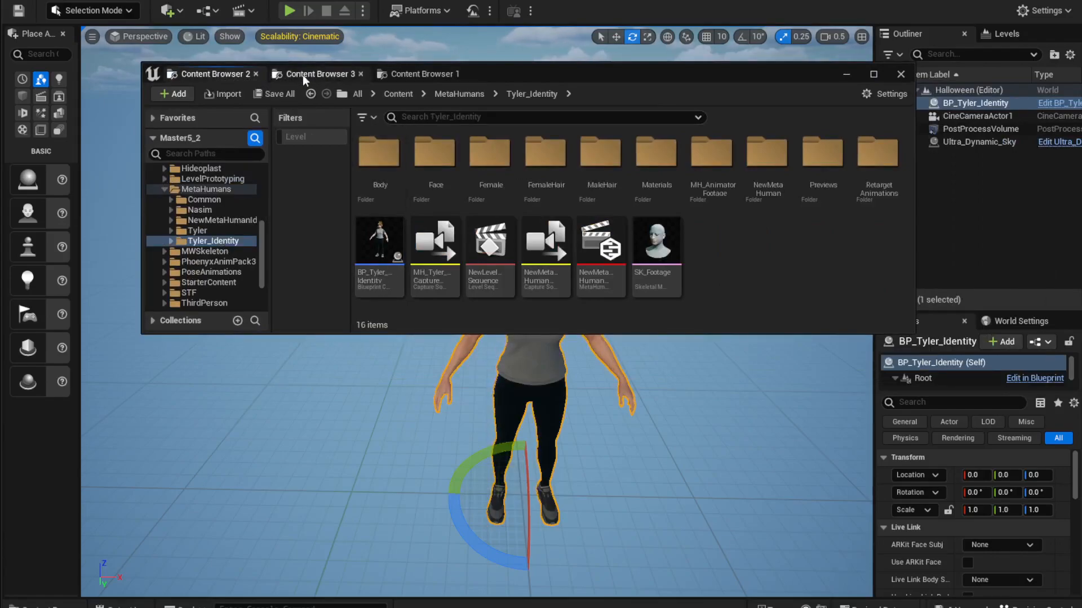
{"action": "left_click", "coordinate": [298, 75]}
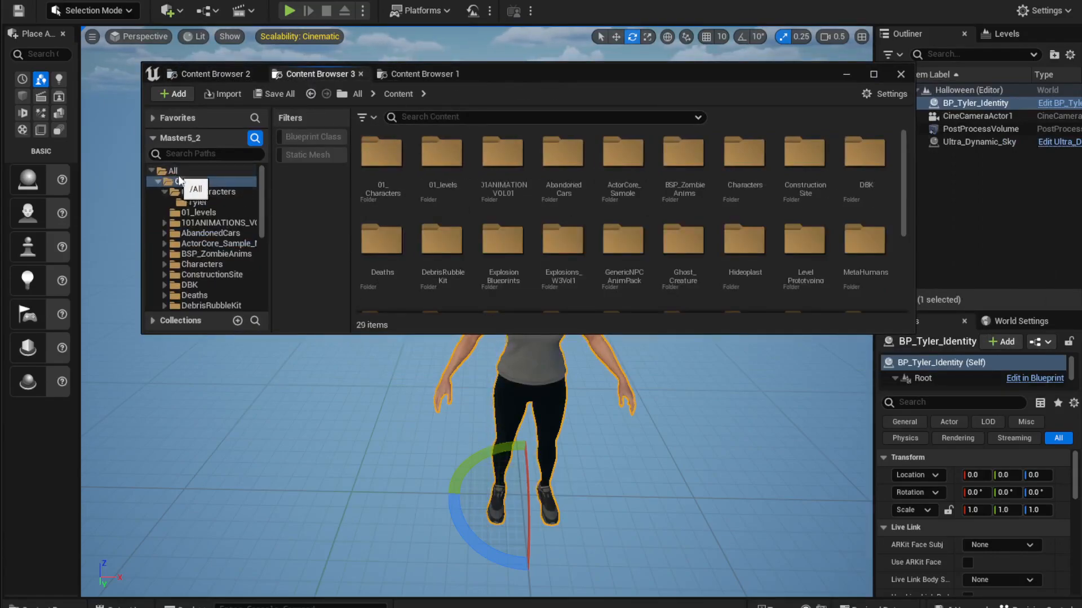
{"action": "double_click", "coordinate": [383, 156]}
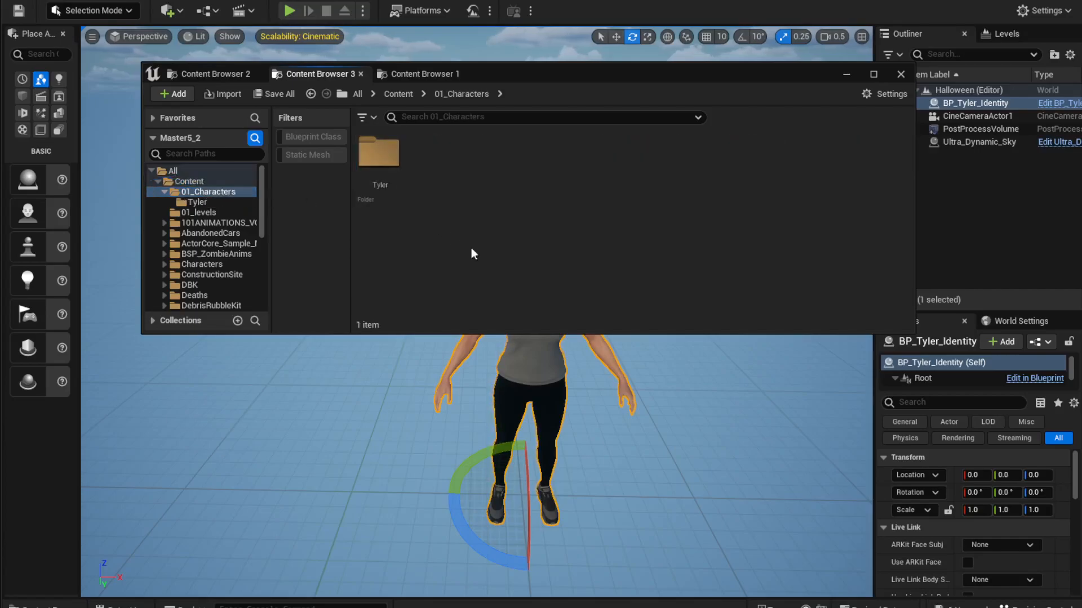
{"action": "double_click", "coordinate": [385, 156]}
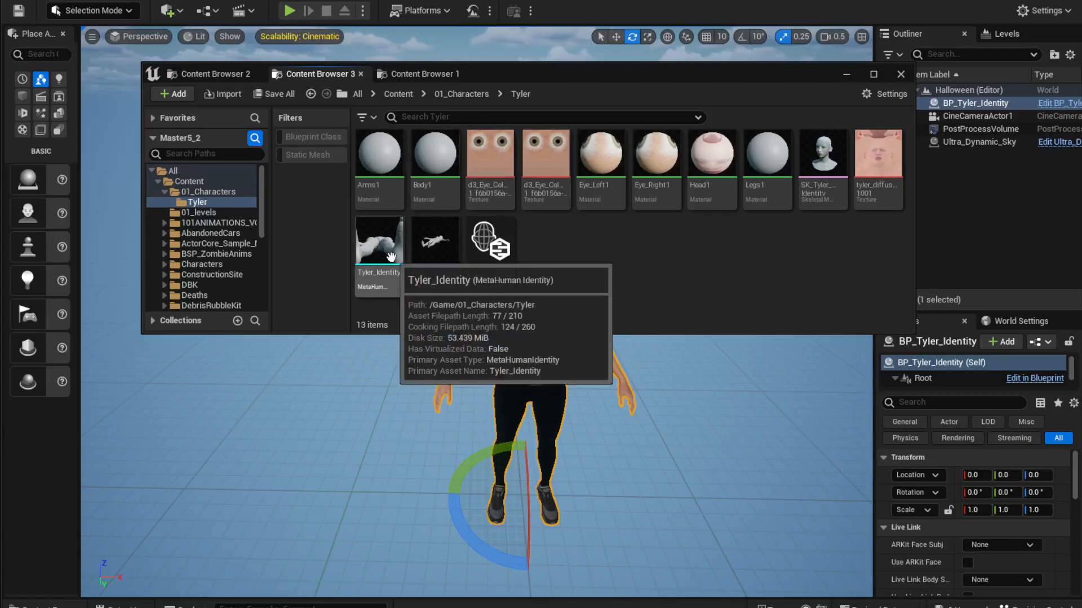
Create a Level Sequence asset in the Tyler folder and name it SQ_Tyler.
{"action": "right_click", "coordinate": [570, 247]}
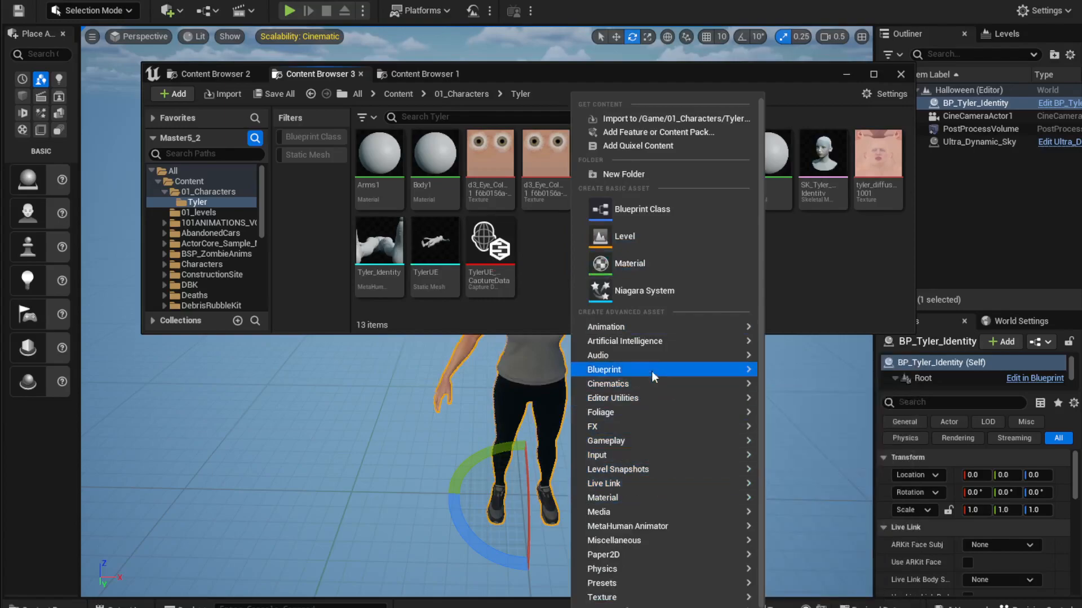
{"action": "mouse_move", "coordinate": [635, 326]}
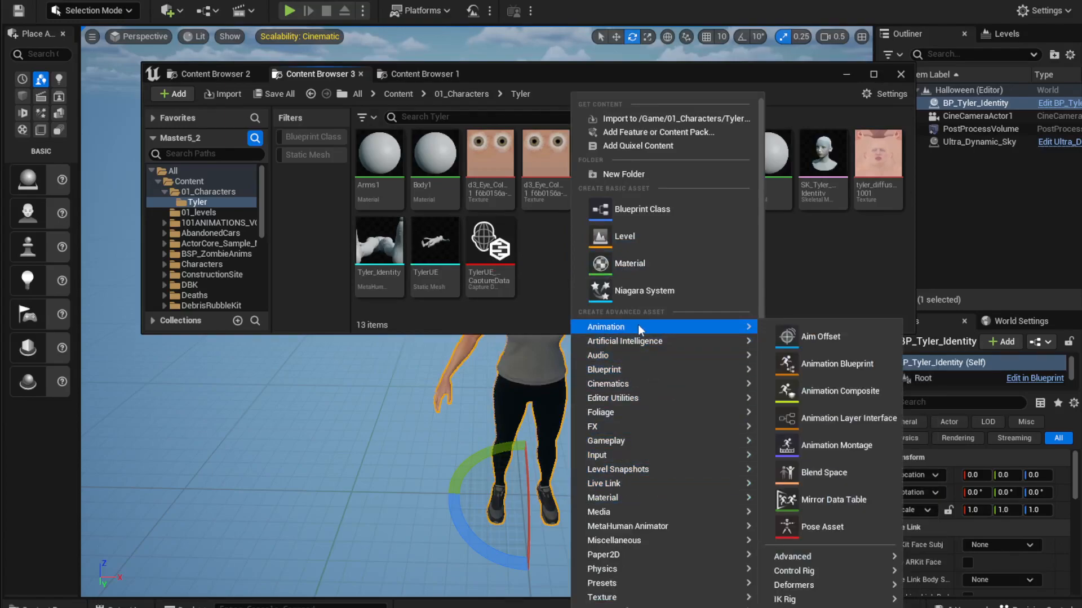
{"action": "mouse_move", "coordinate": [636, 386]}
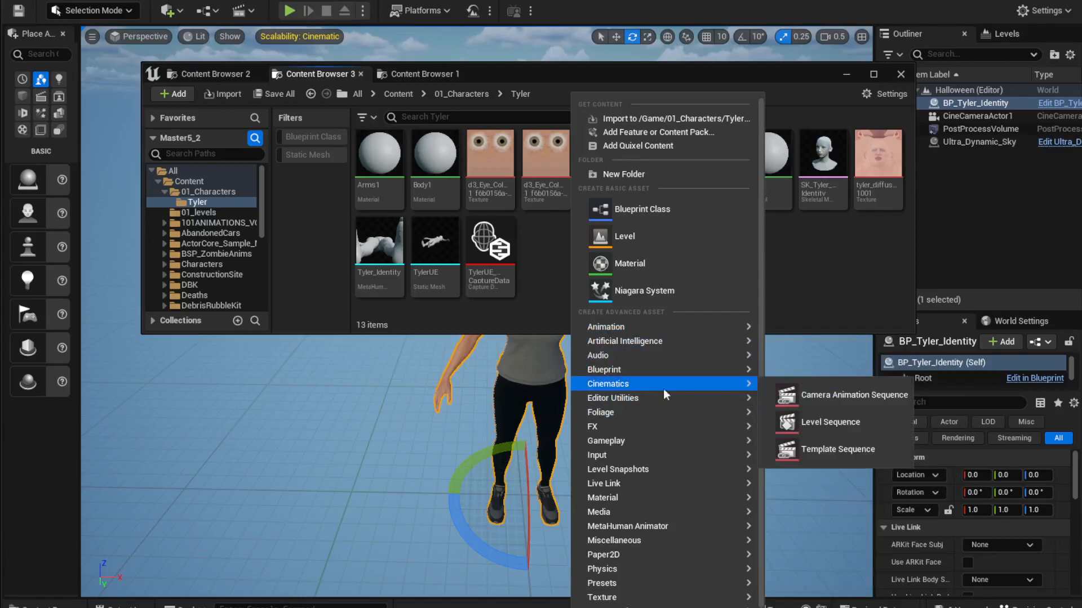
{"action": "left_click", "coordinate": [834, 422]}
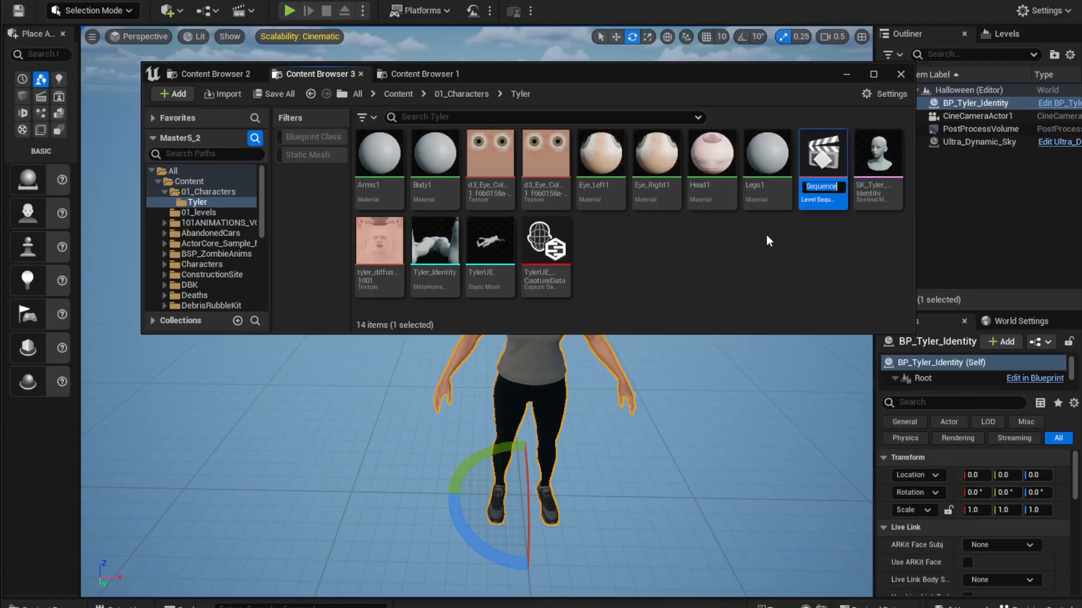
{"action": "type", "text": "Tyler_"}
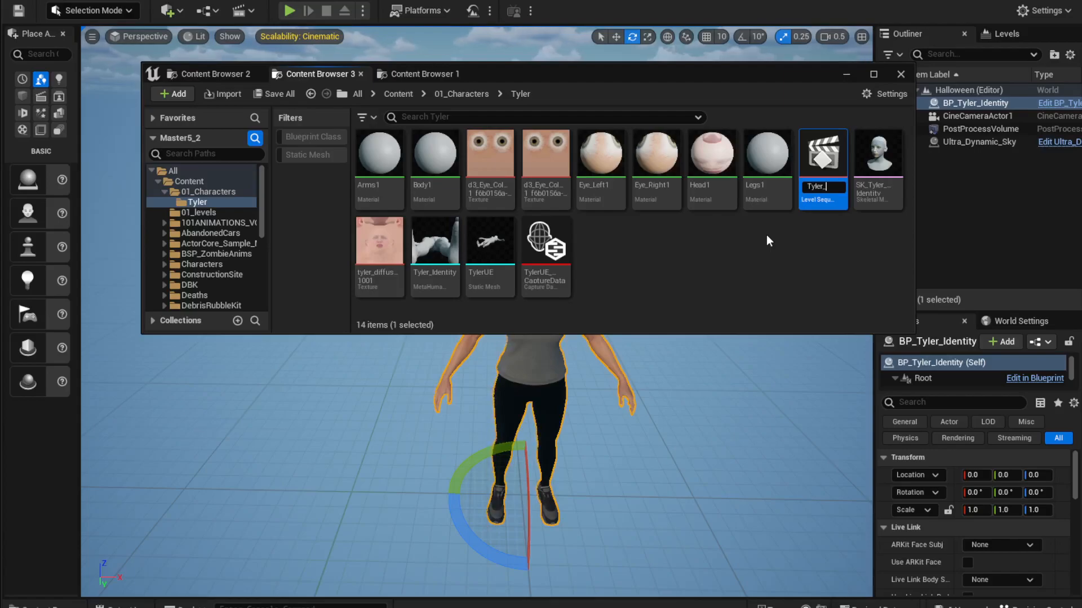
{"action": "key", "text": "BackSpace"}
{"action": "key", "text": "Home"}
{"action": "type", "text": "SQ_"}
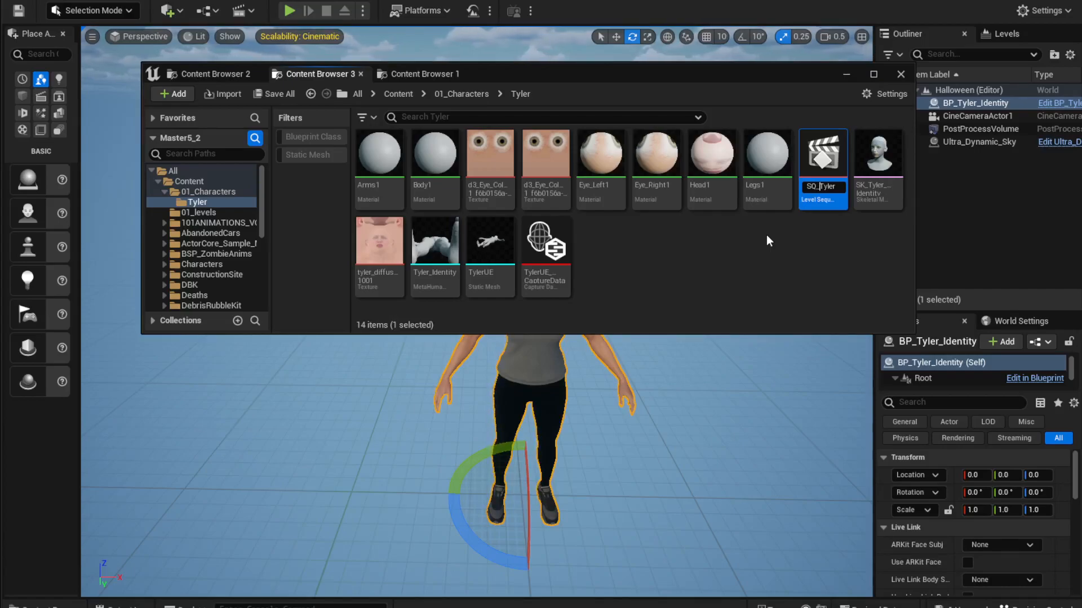
{"action": "key", "text": "Return"}
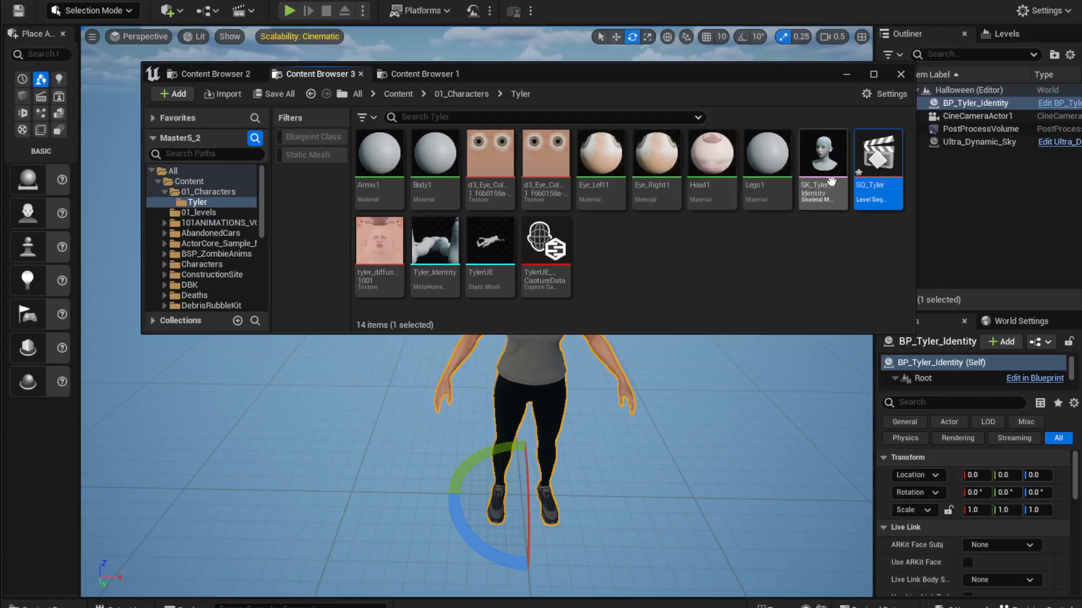
Place the SQ_Tyler sequence in the level beside the character and save the Halloween level and SQ_Tyler.
{"action": "left_click_drag", "start_coordinate": [787, 73], "coordinate": [788, 8]}
{"action": "left_click_drag", "start_coordinate": [882, 93], "coordinate": [666, 482]}
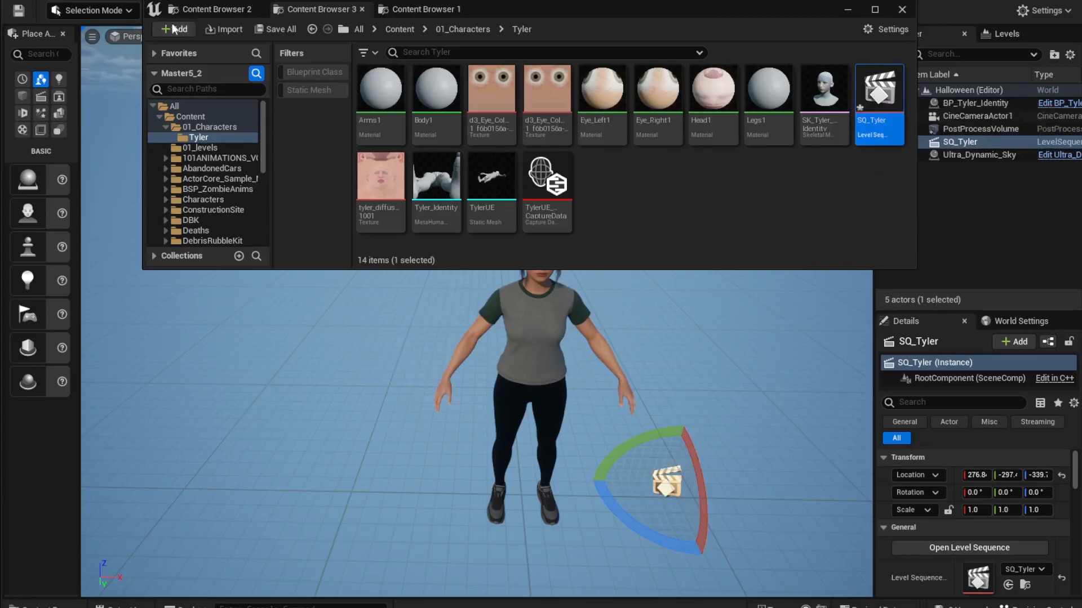
{"action": "left_click", "coordinate": [276, 30]}
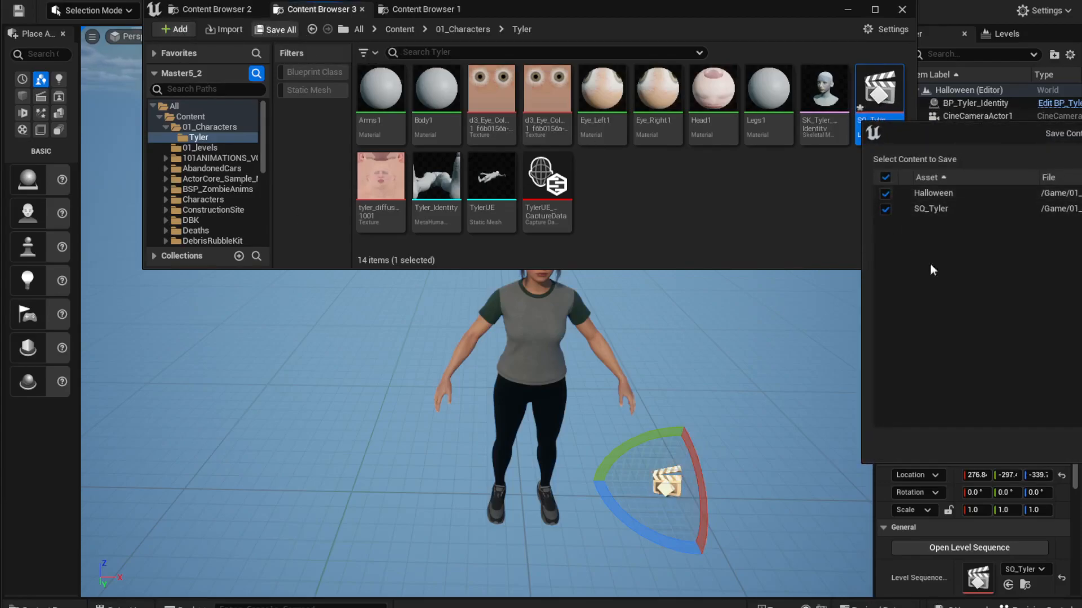
{"action": "left_click", "coordinate": [1080, 445]}
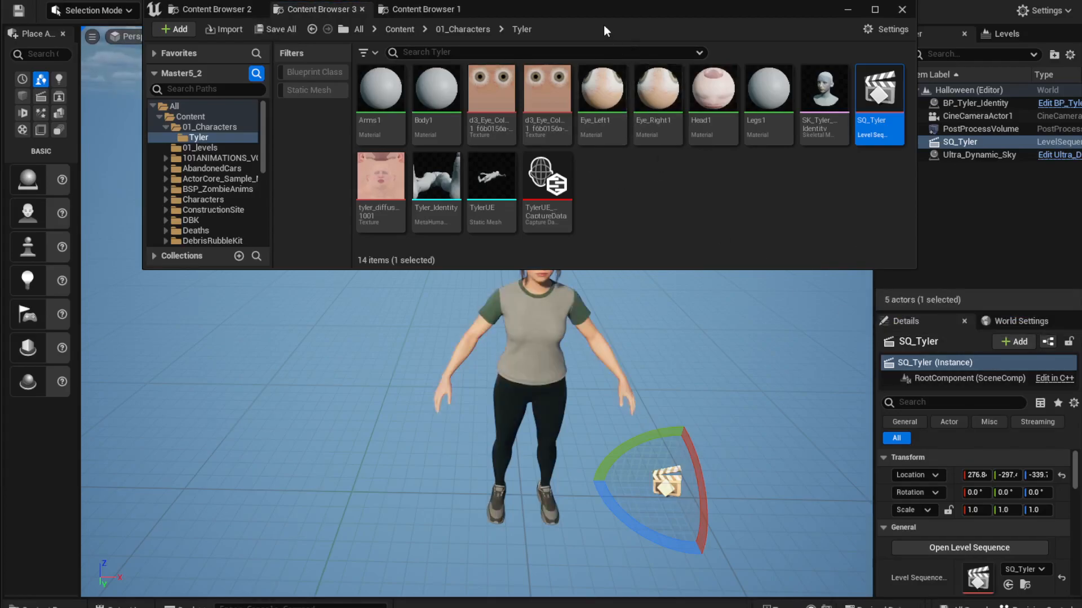
Move the content browser window out of the way and select the SQ_Tyler sequence actor beside the character.
{"action": "left_click_drag", "start_coordinate": [581, 12], "coordinate": [1081, 128]}
{"action": "right_click_drag", "start_coordinate": [643, 361], "coordinate": [699, 428]}
{"action": "left_click", "coordinate": [358, 381]}
{"action": "scroll", "coordinate": [357, 381], "scroll_direction": "down", "scroll_amount": 3}
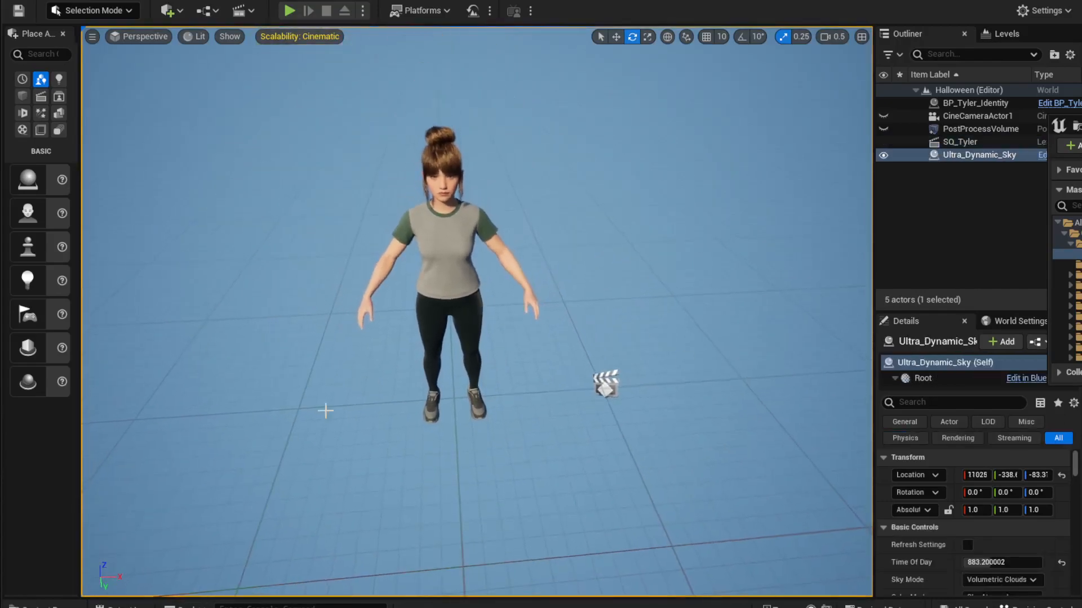
{"action": "left_click", "coordinate": [605, 386]}
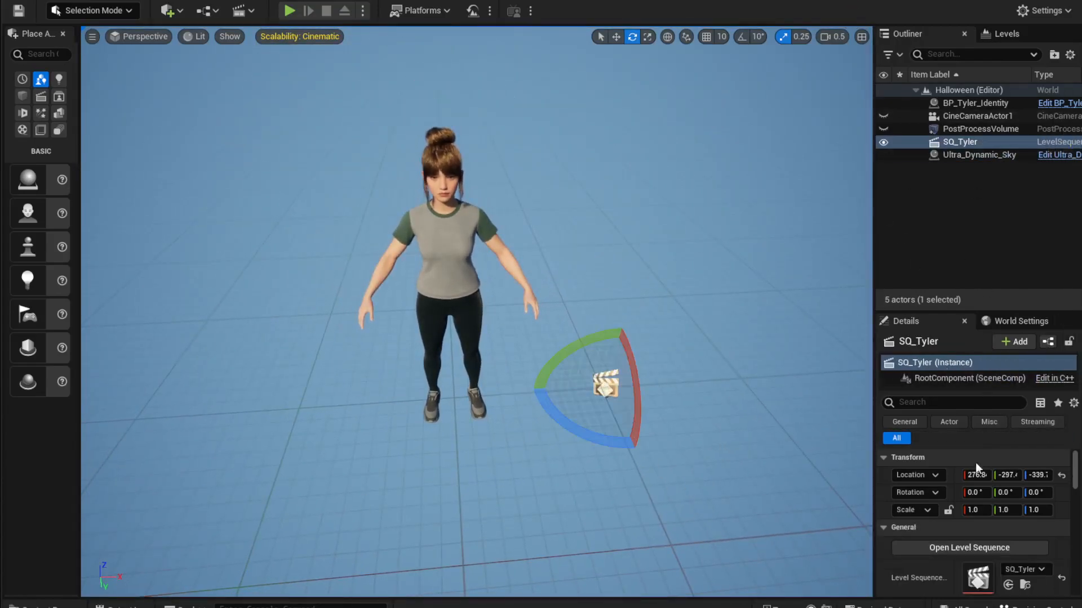
{"action": "scroll", "coordinate": [999, 451], "scroll_direction": "down", "scroll_amount": 2}
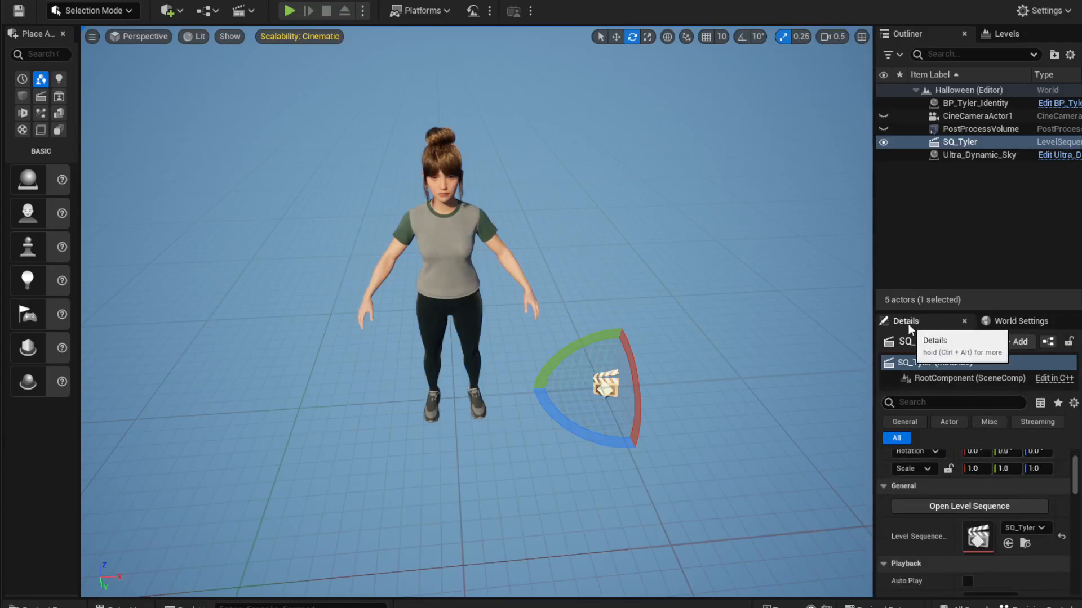
Close the World Settings panel and check which Details panels are available for display.
{"action": "left_click", "coordinate": [1031, 326]}
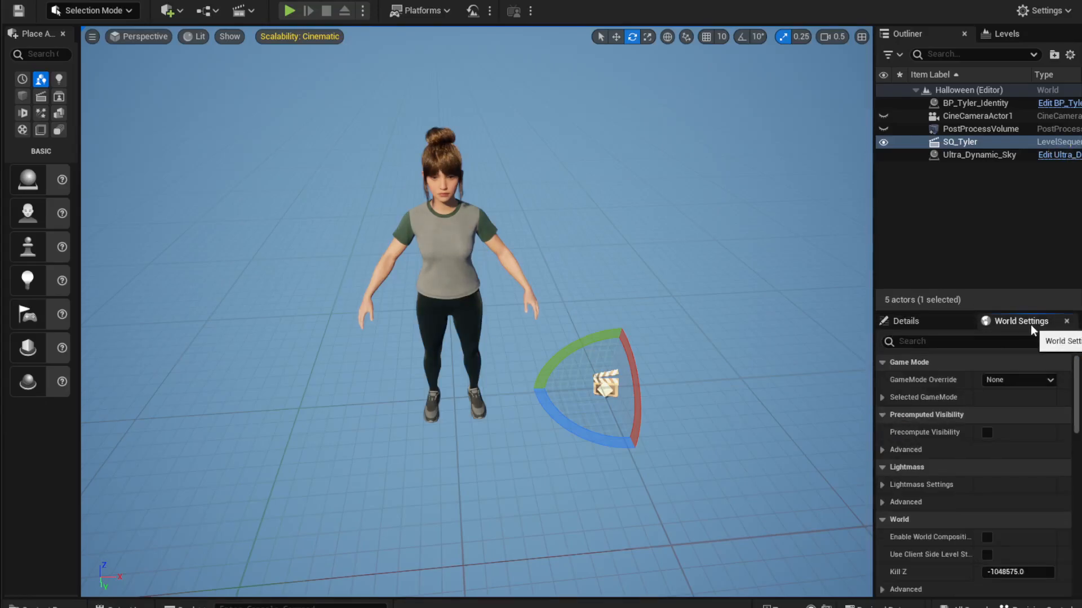
{"action": "left_click", "coordinate": [1066, 321]}
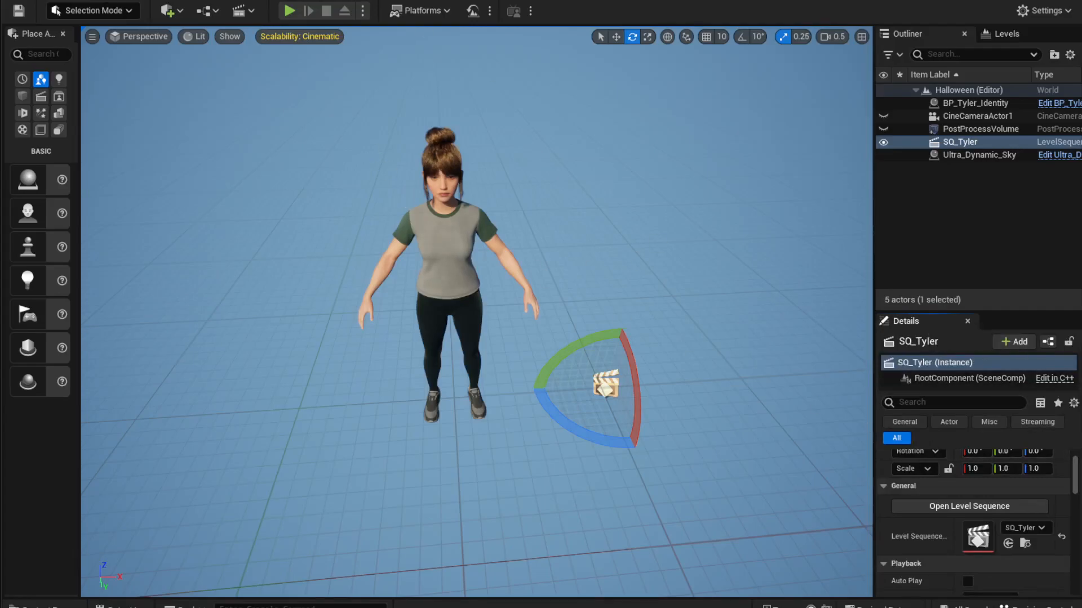
{"action": "left_click", "coordinate": [112, 0]}
{"action": "mouse_move", "coordinate": [160, 36]}
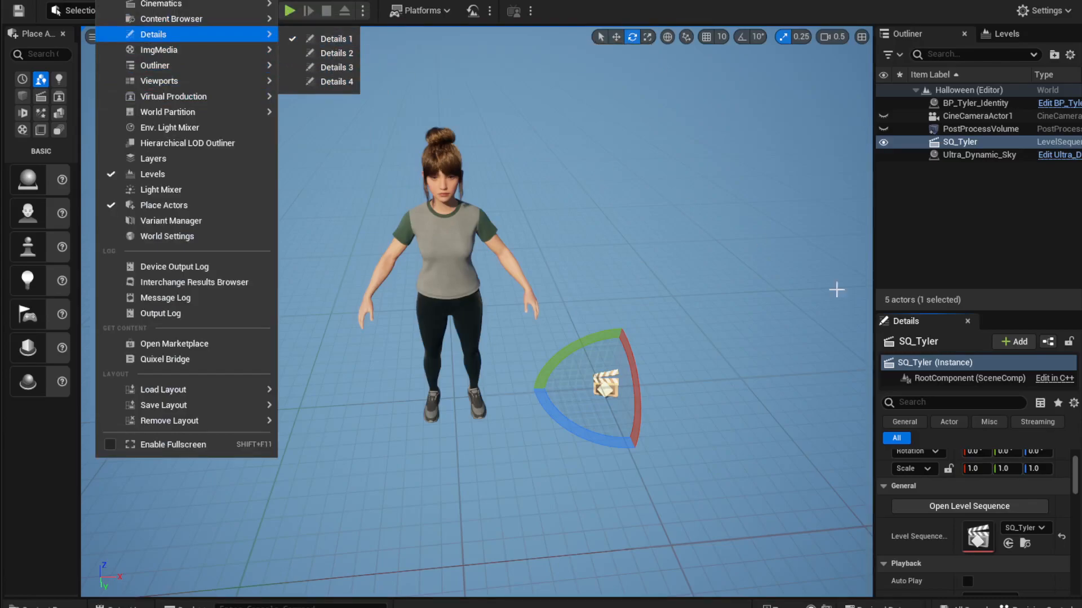
{"action": "left_click", "coordinate": [928, 322]}
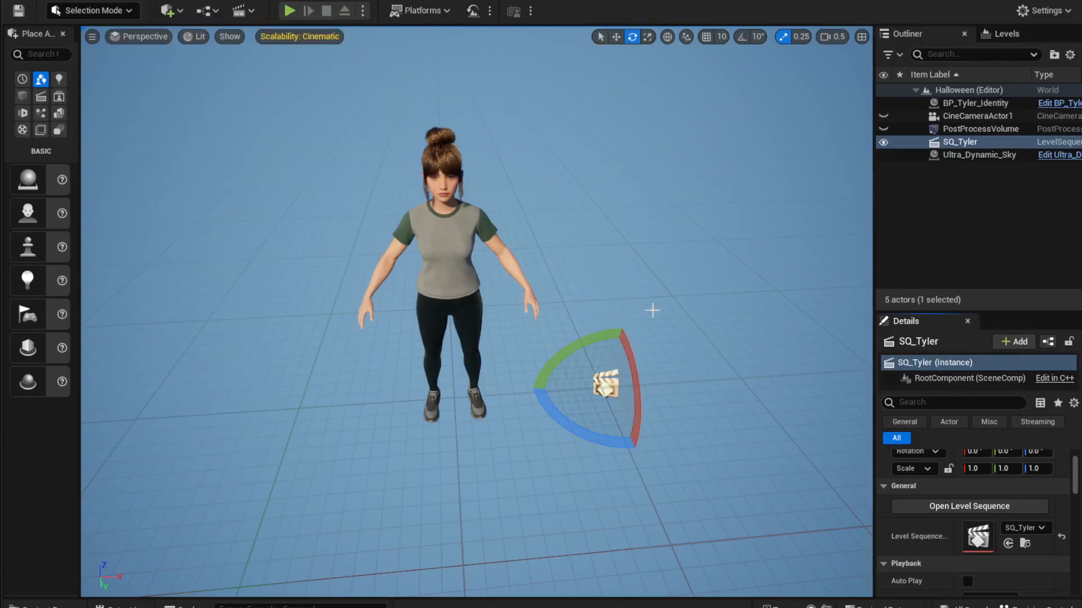
Open the SQ_Tyler level sequence in Sequencer and place its window over the lower part of the viewport.
{"action": "left_click", "coordinate": [610, 355]}
{"action": "left_click", "coordinate": [606, 385]}
{"action": "left_click", "coordinate": [952, 141]}
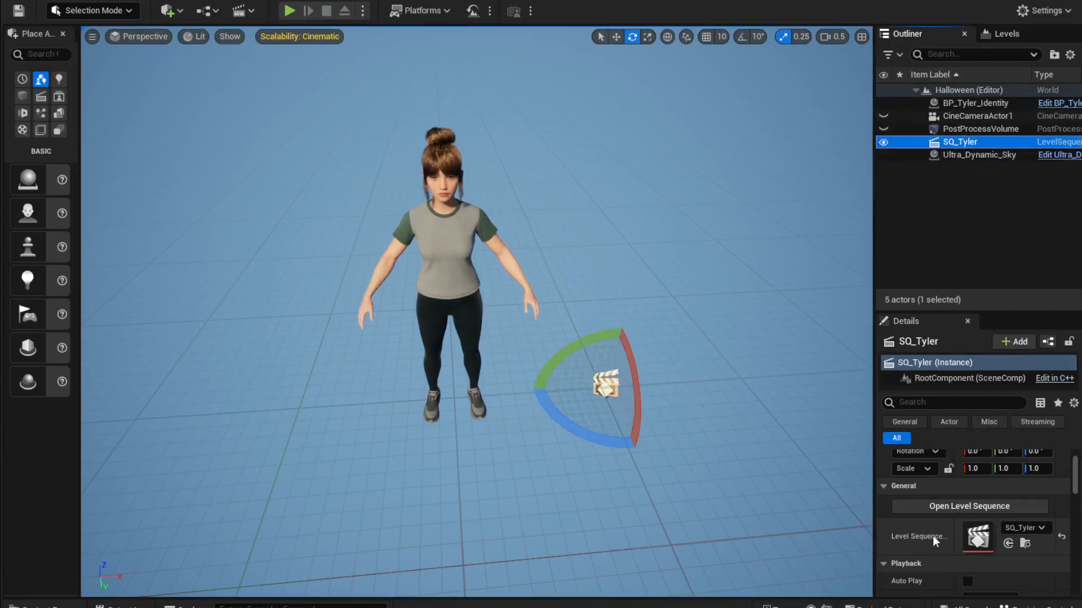
{"action": "left_click", "coordinate": [986, 543]}
{"action": "double_click", "coordinate": [986, 544]}
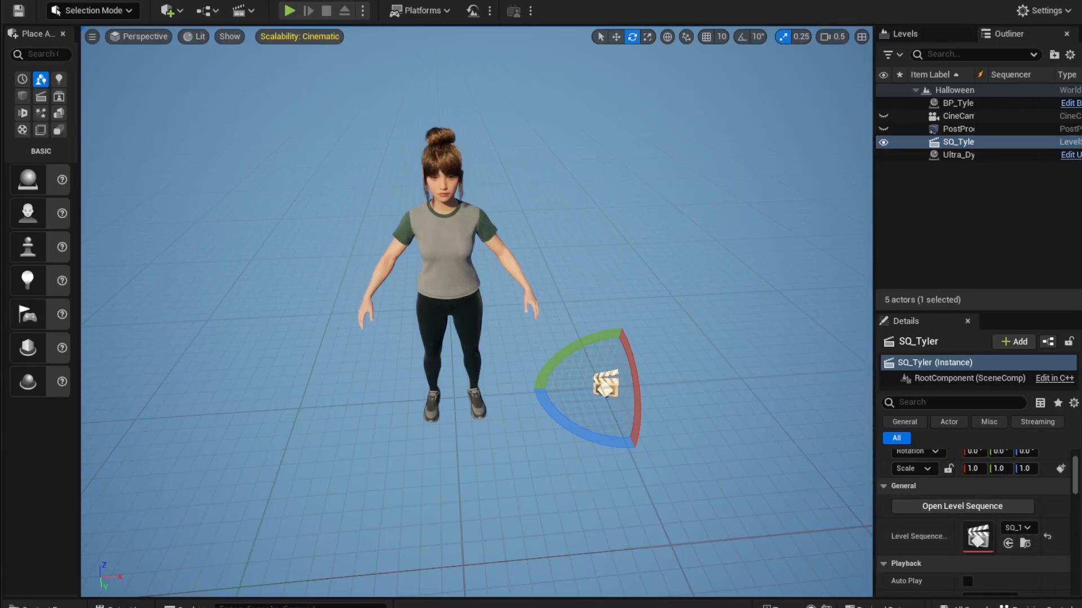
{"action": "left_click_drag", "start_coordinate": [428, 7], "coordinate": [367, 378]}
Select the character in the level and add BP_Tyler_Identity to the SQ_Tyler sequence as an actor track.
{"action": "right_click_drag", "start_coordinate": [387, 202], "coordinate": [346, 257]}
{"action": "right_click_drag", "start_coordinate": [521, 266], "coordinate": [518, 245]}
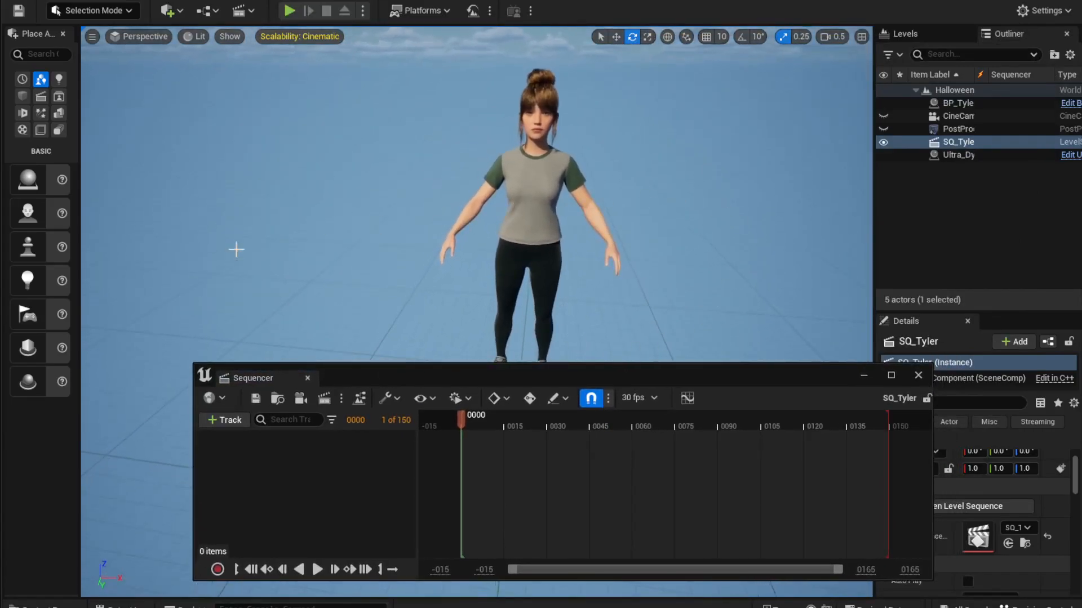
{"action": "left_click", "coordinate": [523, 191]}
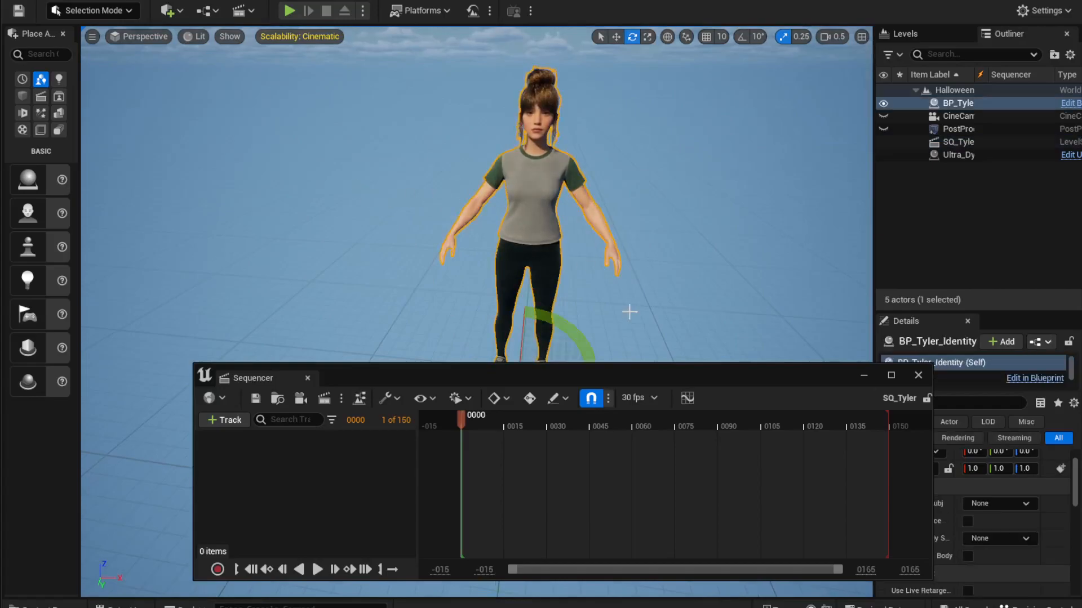
{"action": "left_click", "coordinate": [228, 422]}
{"action": "mouse_move", "coordinate": [262, 194]}
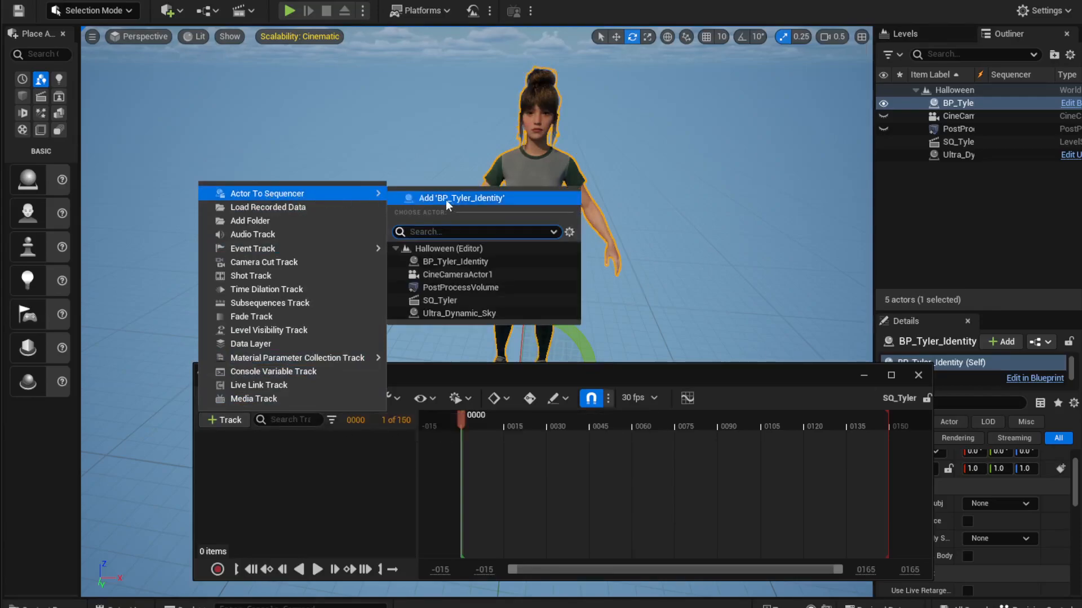
{"action": "left_click", "coordinate": [474, 198]}
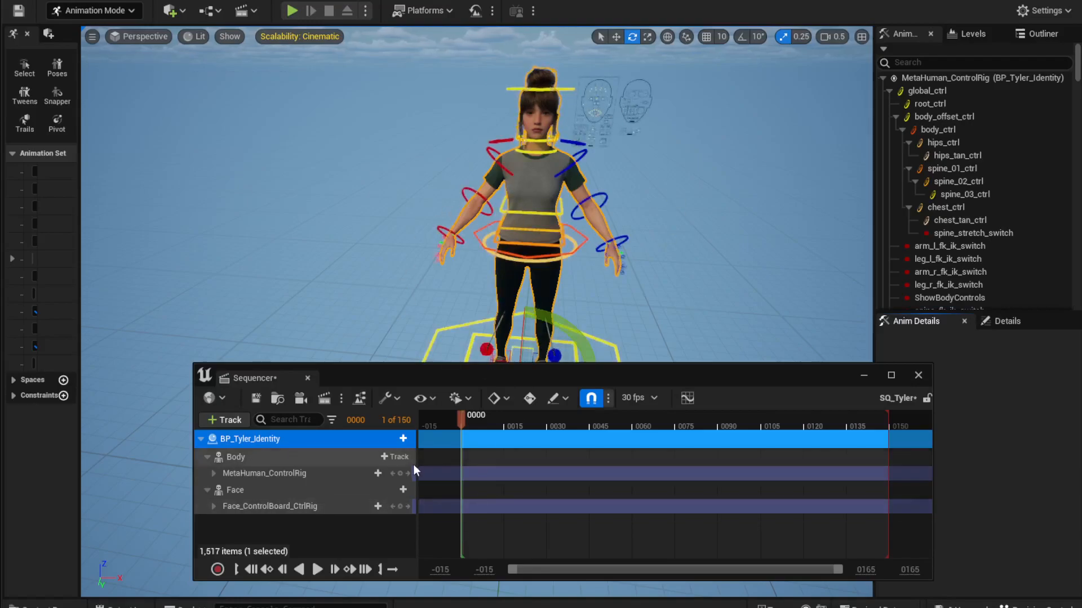
Try to move the left hand with hand_l_fk_ctrl, and undo the move.
{"action": "scroll", "coordinate": [515, 263], "scroll_direction": "up", "scroll_amount": 5}
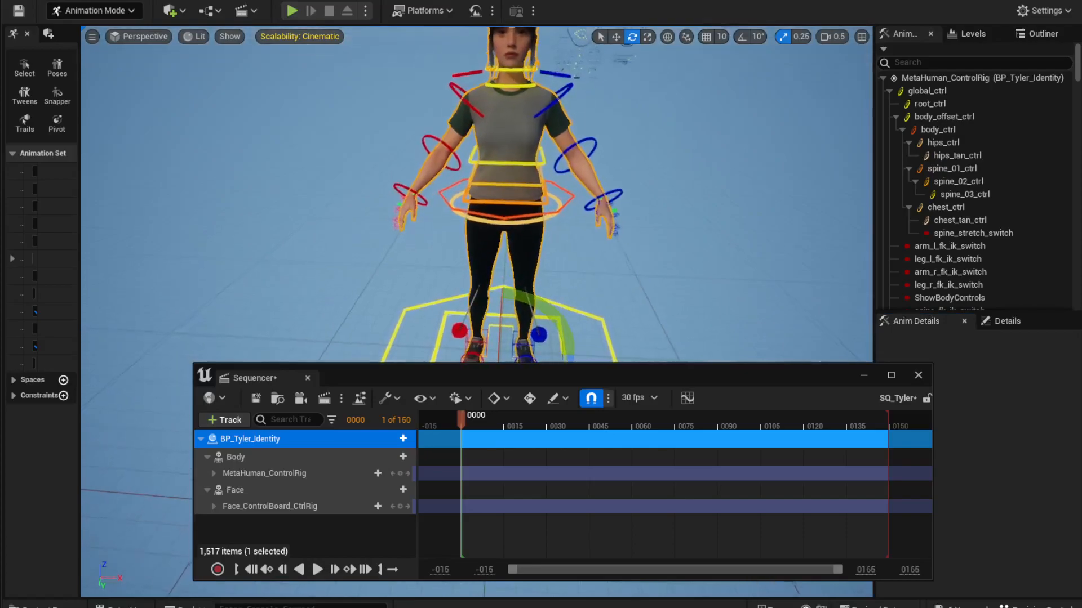
{"action": "left_click", "coordinate": [615, 192]}
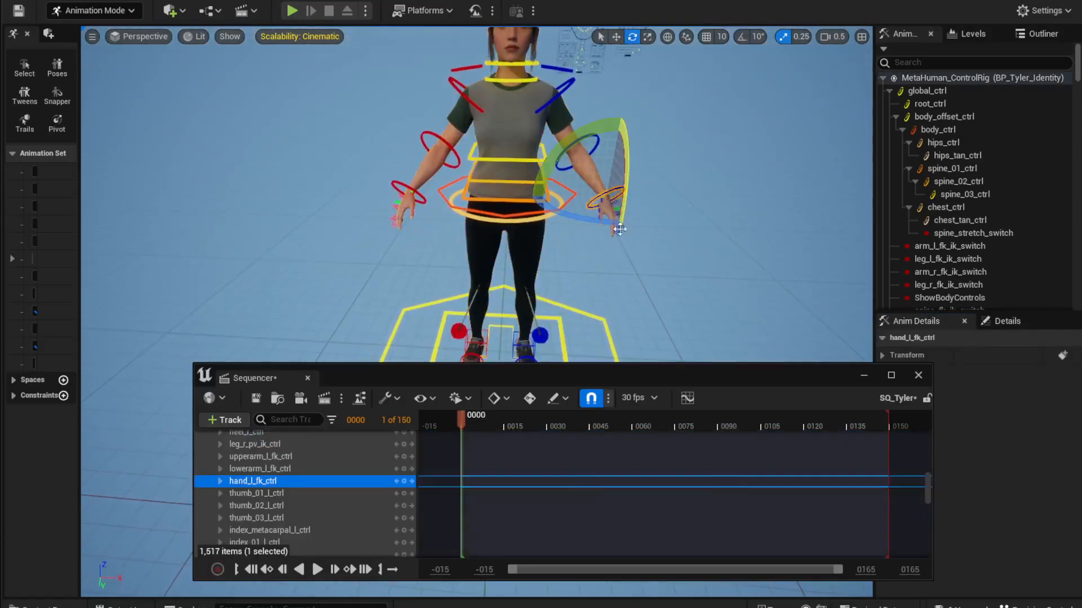
{"action": "key", "text": "w"}
{"action": "mouse_move", "coordinate": [618, 228]}
{"action": "left_mouse_down"}
{"action": "mouse_move", "coordinate": [597, 144]}
{"action": "mouse_move", "coordinate": [629, 219]}
{"action": "left_mouse_up"}
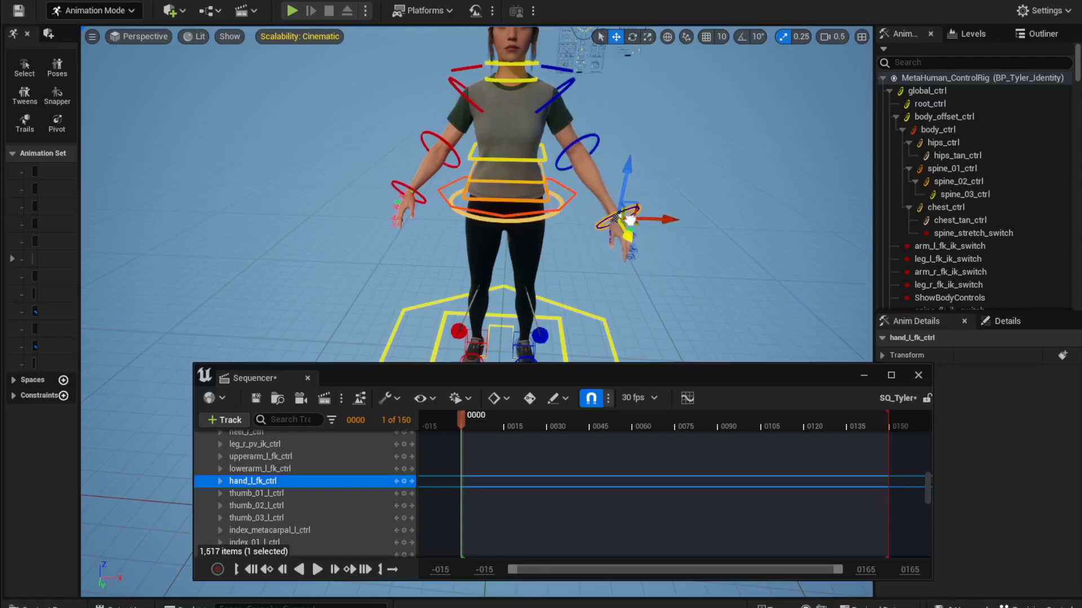
{"action": "key", "text": "ctrl+z"}
Try to move the right hand with hand_r_fk_ctrl, and undo the move.
{"action": "right_click_drag", "start_coordinate": [670, 211], "coordinate": [600, 144]}
{"action": "left_click", "coordinate": [601, 145]}
{"action": "left_click_drag", "start_coordinate": [616, 150], "coordinate": [502, 141]}
{"action": "key", "text": "ctrl+z"}
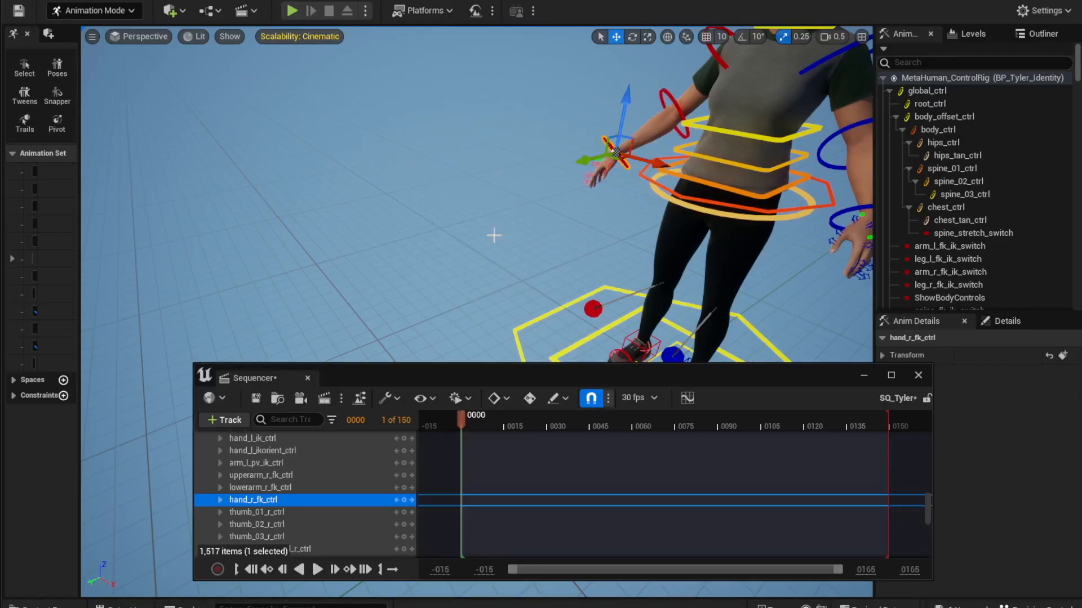
Filter the Sequencer tracks by "ik" and enable arm_l_fk_ik_switch and arm_r_fk_ik_switch on the body control rig.
{"action": "left_click", "coordinate": [288, 420]}
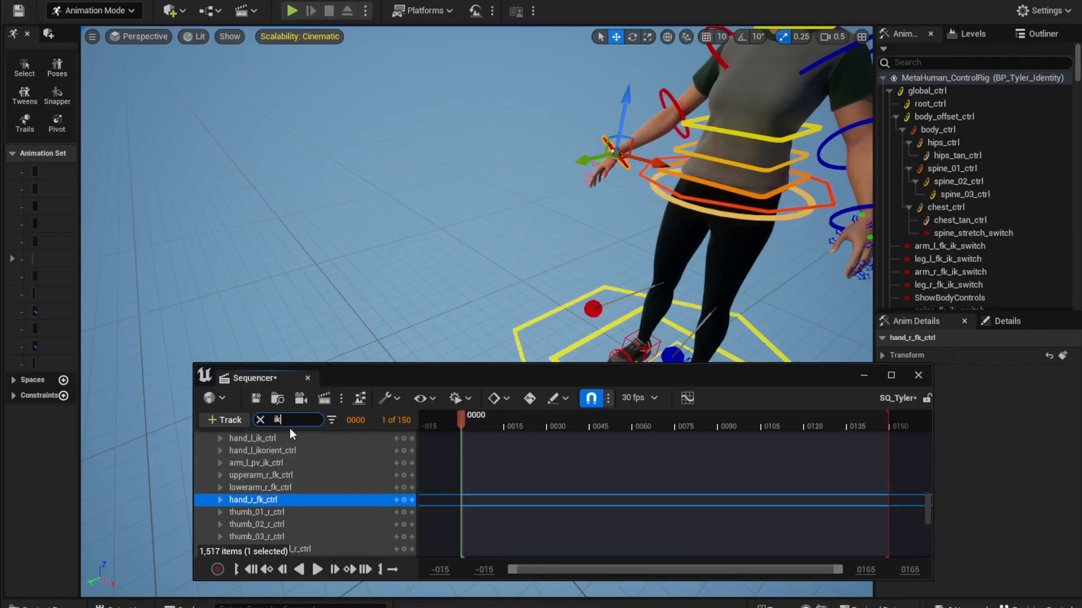
{"action": "type", "text": "ik"}
{"action": "scroll", "coordinate": [312, 493], "scroll_direction": "up", "scroll_amount": 10}
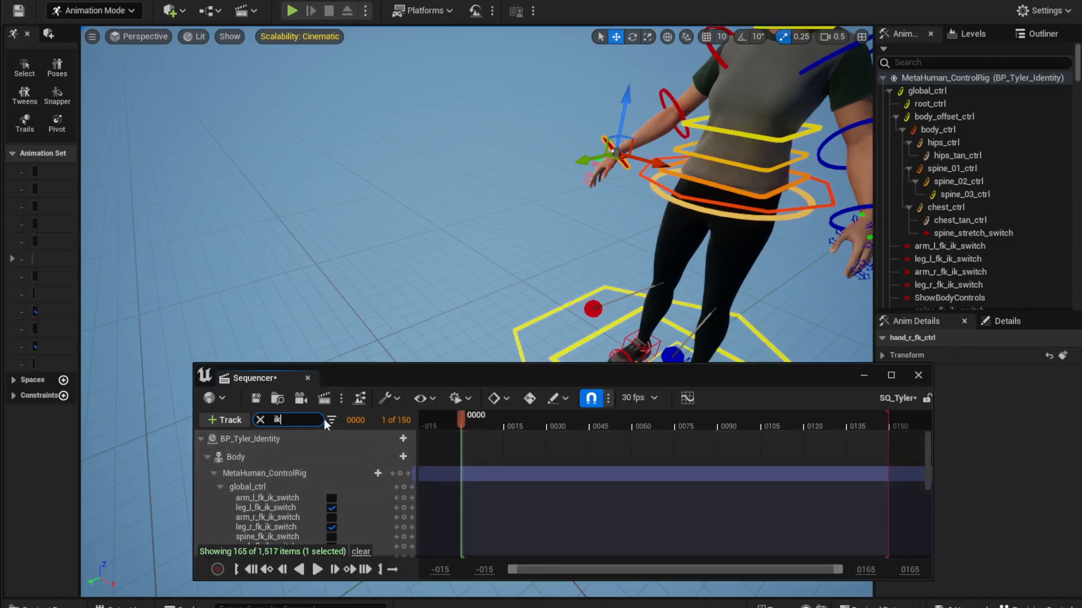
{"action": "left_click", "coordinate": [331, 498]}
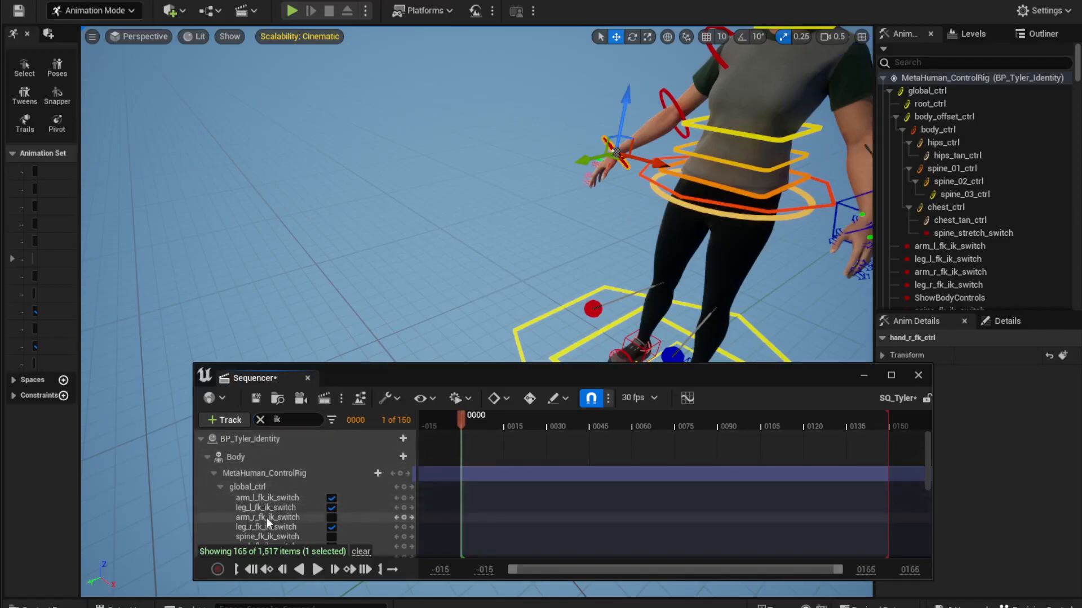
{"action": "left_click", "coordinate": [332, 517]}
{"action": "scroll", "coordinate": [333, 499], "scroll_direction": "down", "scroll_amount": 1}
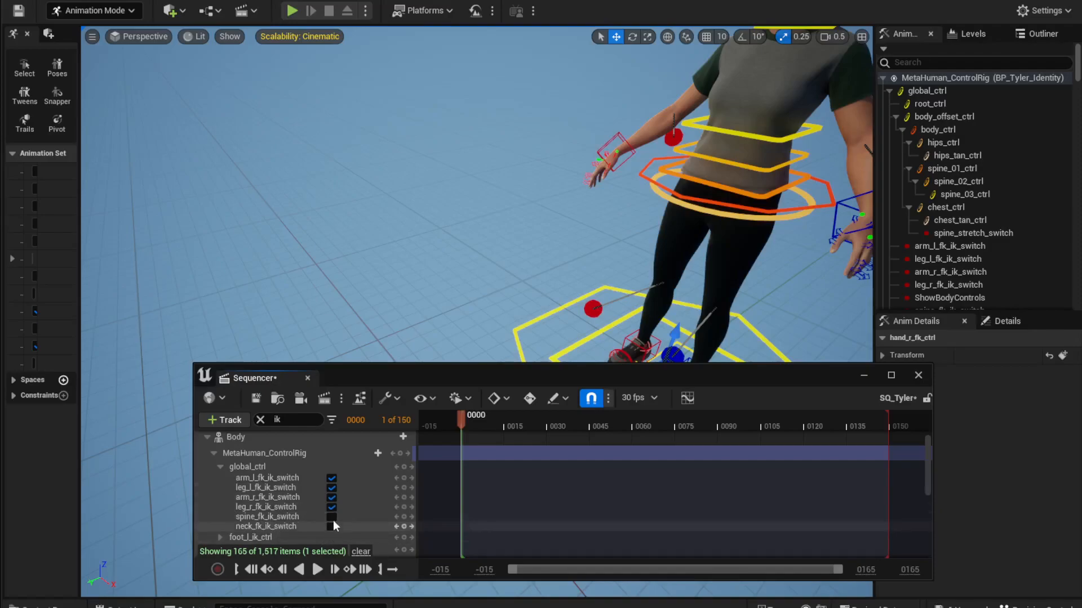
Clear the track filter and move the Sequencer window clear of the character.
{"action": "left_click_drag", "start_coordinate": [811, 379], "coordinate": [1034, 344]}
{"action": "left_click", "coordinate": [484, 386]}
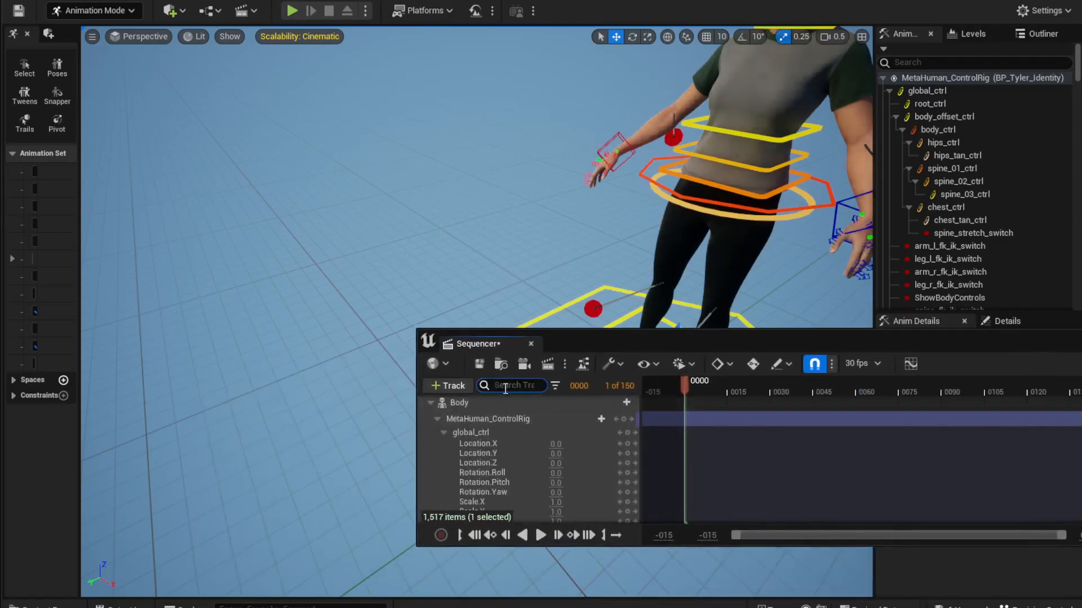
{"action": "left_click_drag", "start_coordinate": [624, 341], "coordinate": [691, 401]}
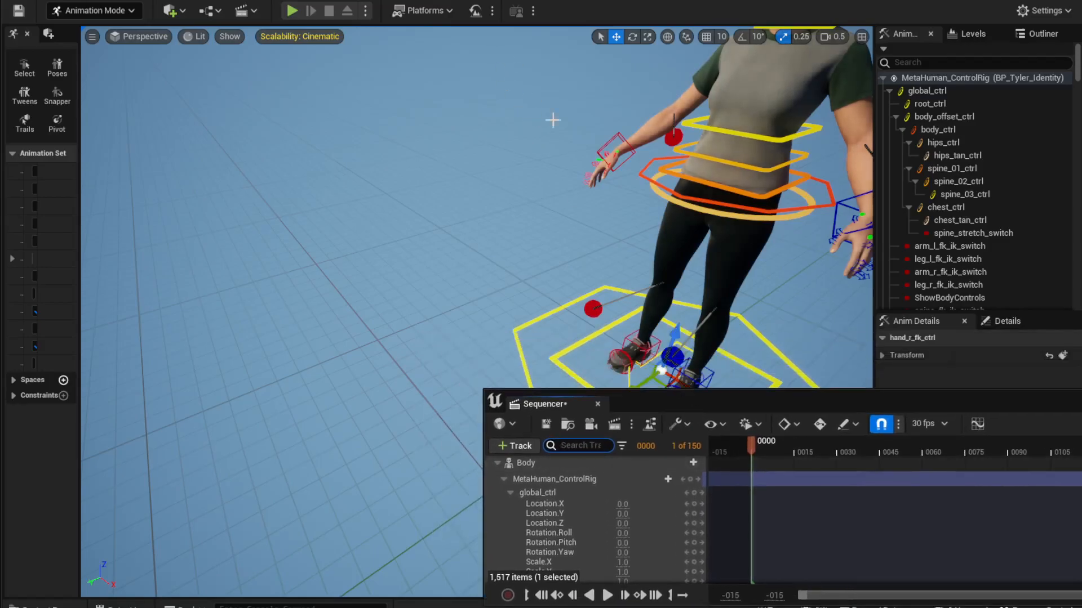
Test the left arm by raising hand_l_ik_ctrl to about shoulder height, and undo the move.
{"action": "right_click_drag", "start_coordinate": [544, 119], "coordinate": [554, 131]}
{"action": "left_click", "coordinate": [533, 220]}
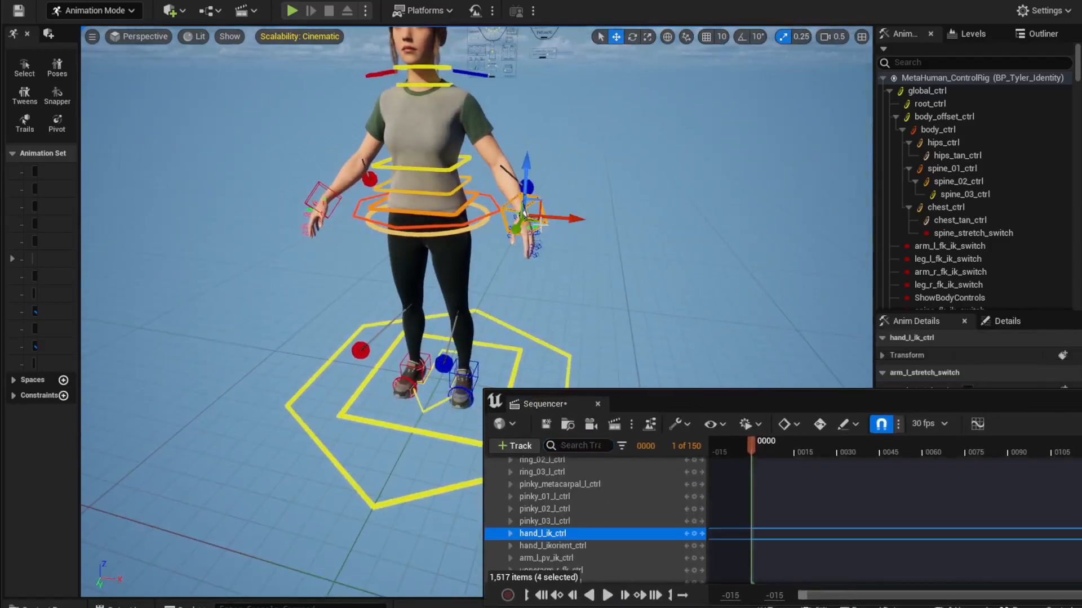
{"action": "left_click_drag", "start_coordinate": [526, 218], "coordinate": [514, 128]}
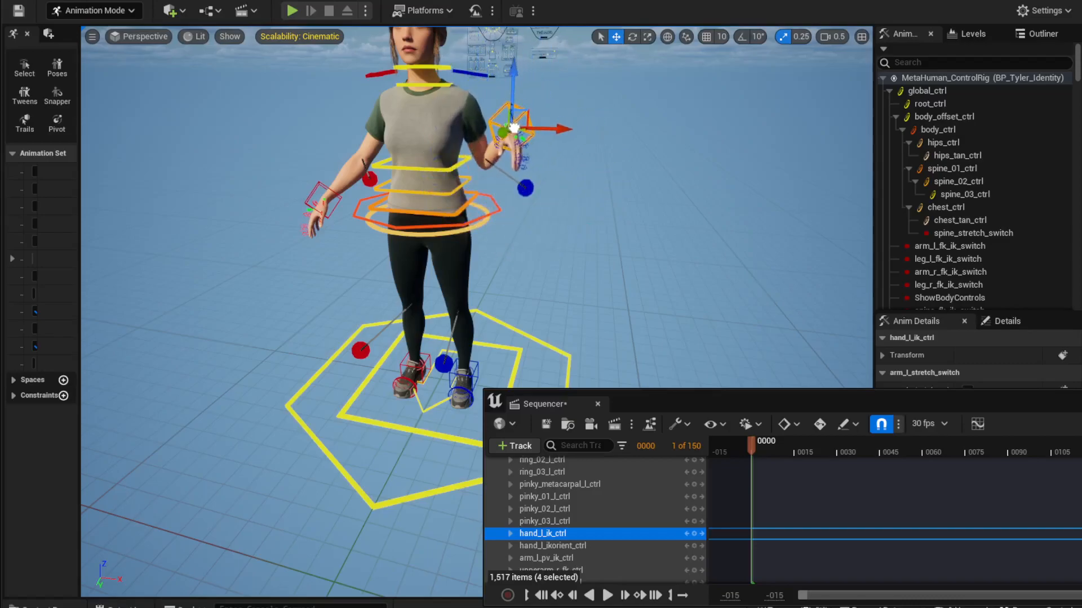
{"action": "key", "text": "ctrl+z"}
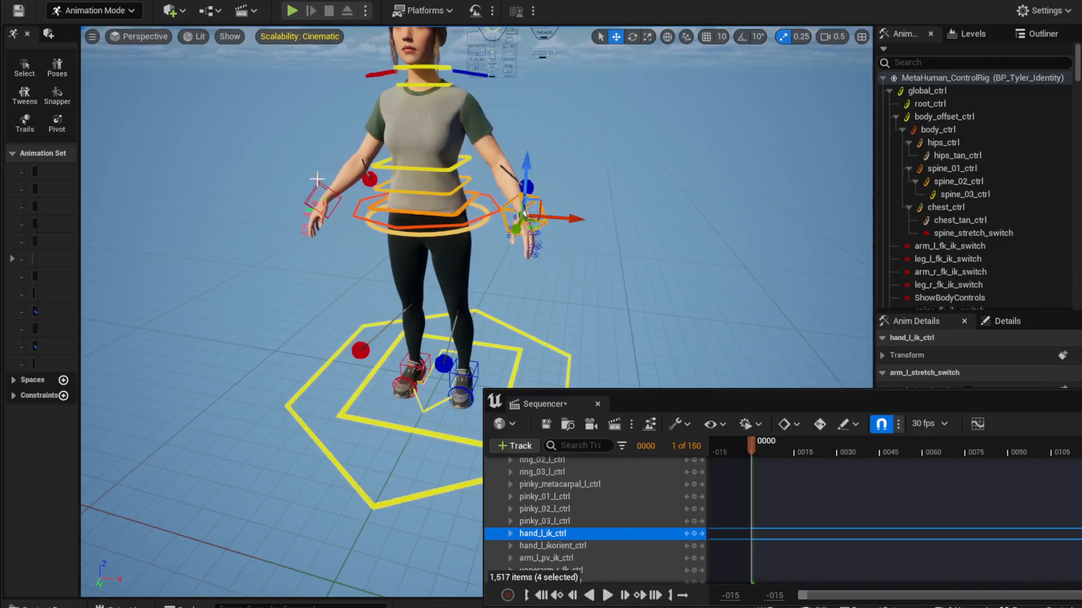
Test the right arm by moving hand_r_ik_ctrl up and outward, and undo the move.
{"action": "left_click", "coordinate": [319, 217]}
{"action": "left_click_drag", "start_coordinate": [323, 202], "coordinate": [269, 132]}
{"action": "key", "text": "ctrl+z"}
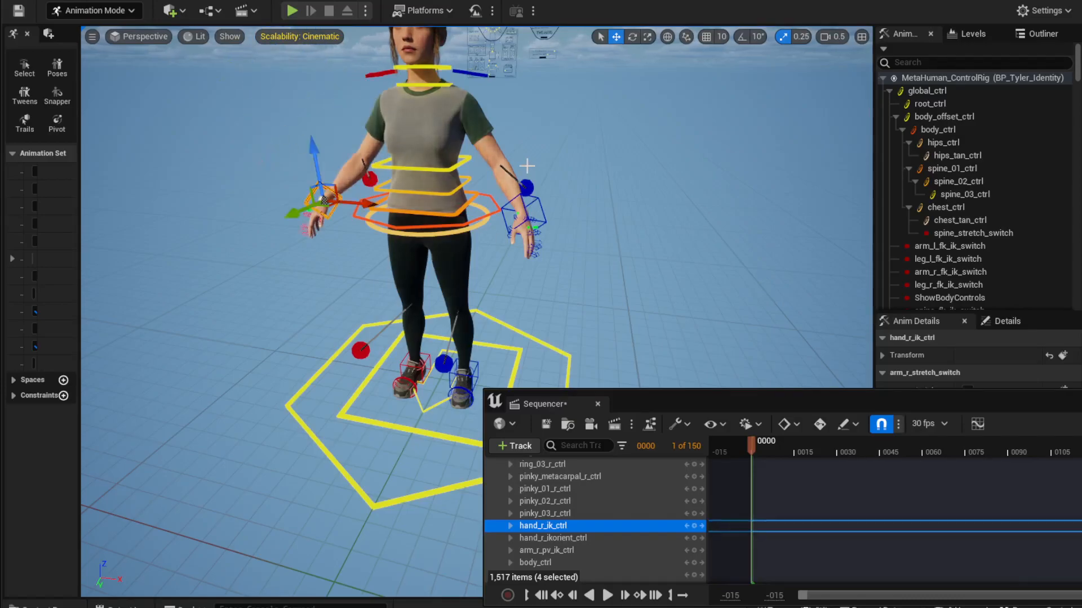
Frame the character's upper body and try to rotate the head with head_ctrl.
{"action": "mouse_move", "coordinate": [458, 293]}
{"action": "right_mouse_down"}
{"action": "mouse_move", "coordinate": [451, 254]}
{"action": "mouse_move", "coordinate": [488, 231]}
{"action": "mouse_move", "coordinate": [450, 299]}
{"action": "right_mouse_up"}
{"action": "scroll", "coordinate": [458, 293], "scroll_direction": "down", "scroll_amount": 2}
{"action": "key", "text": "d"}
{"action": "key", "text": "w"}
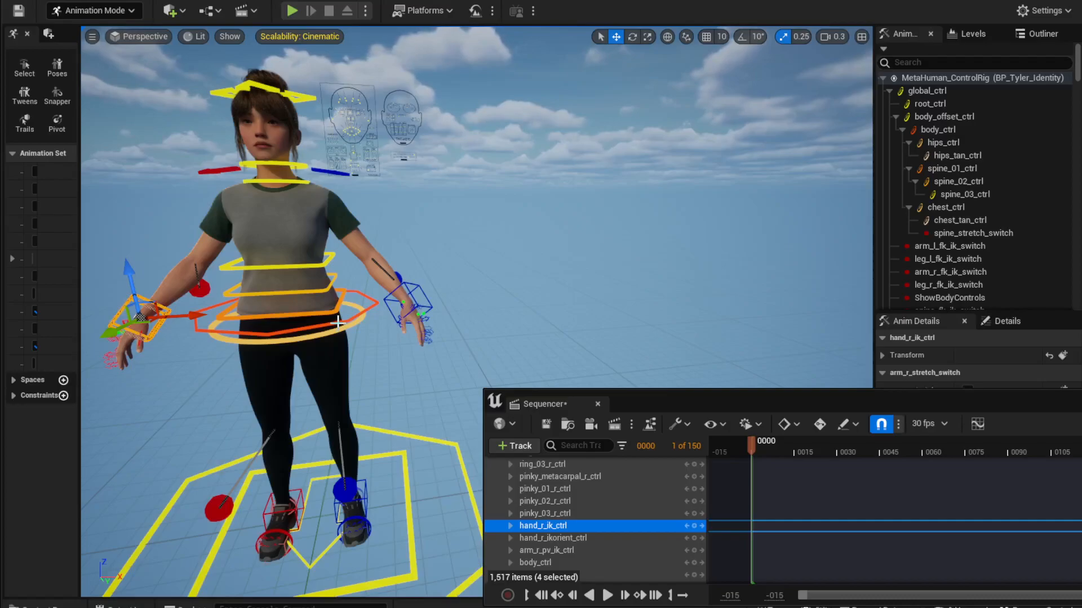
{"action": "right_click_drag", "start_coordinate": [389, 313], "coordinate": [349, 296]}
{"action": "key", "text": "w"}
{"action": "key", "text": "e"}
{"action": "scroll", "coordinate": [389, 313], "scroll_direction": "up", "scroll_amount": 1}
{"action": "key", "text": "s"}
{"action": "key", "text": "w"}
{"action": "left_click", "coordinate": [334, 287]}
{"action": "key", "text": "e"}
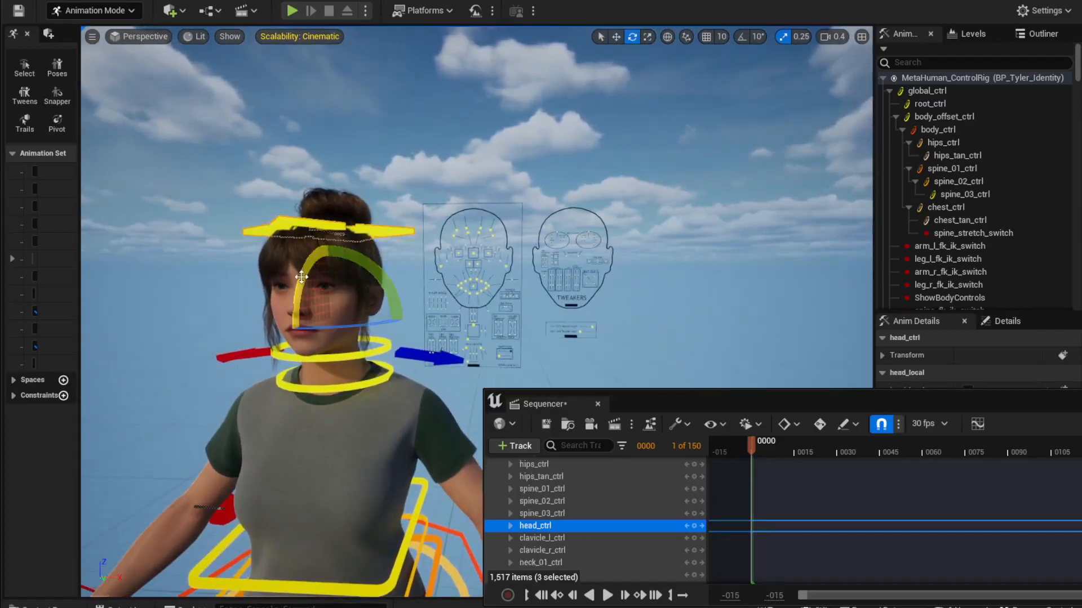
{"action": "left_click_drag", "start_coordinate": [334, 288], "coordinate": [392, 285]}
{"action": "right_click_drag", "start_coordinate": [366, 328], "coordinate": [357, 323]}
Select neck_02_ctrl and cycle through the scale, move and rotate gizmos, ending on rotate.
{"action": "left_click", "coordinate": [392, 309]}
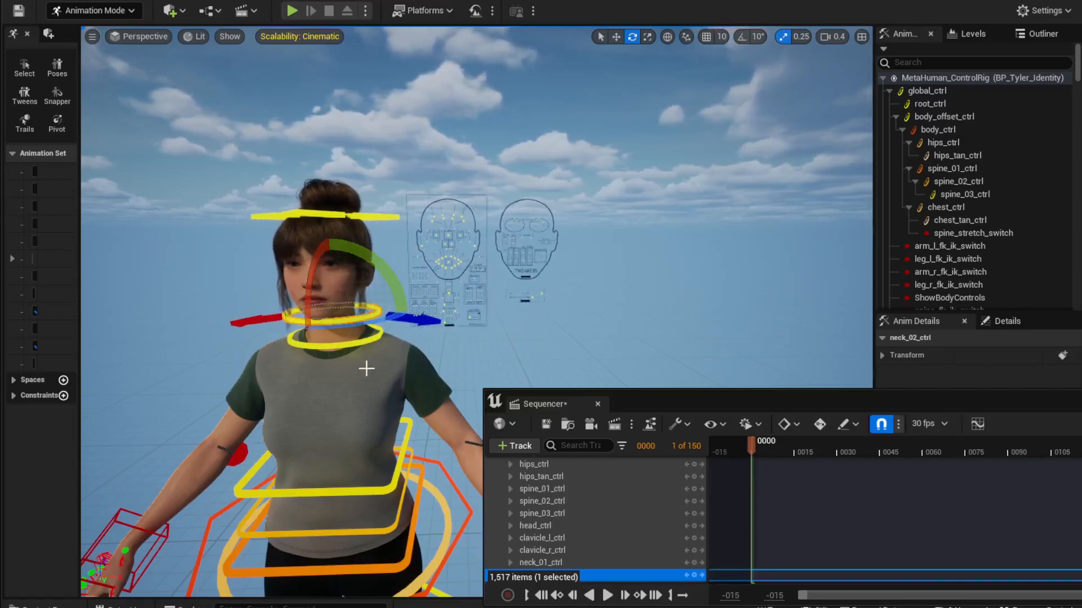
{"action": "key", "text": "r"}
{"action": "key", "text": "w"}
{"action": "key", "text": "e"}
{"action": "key", "text": "r"}
{"action": "key", "text": "e"}
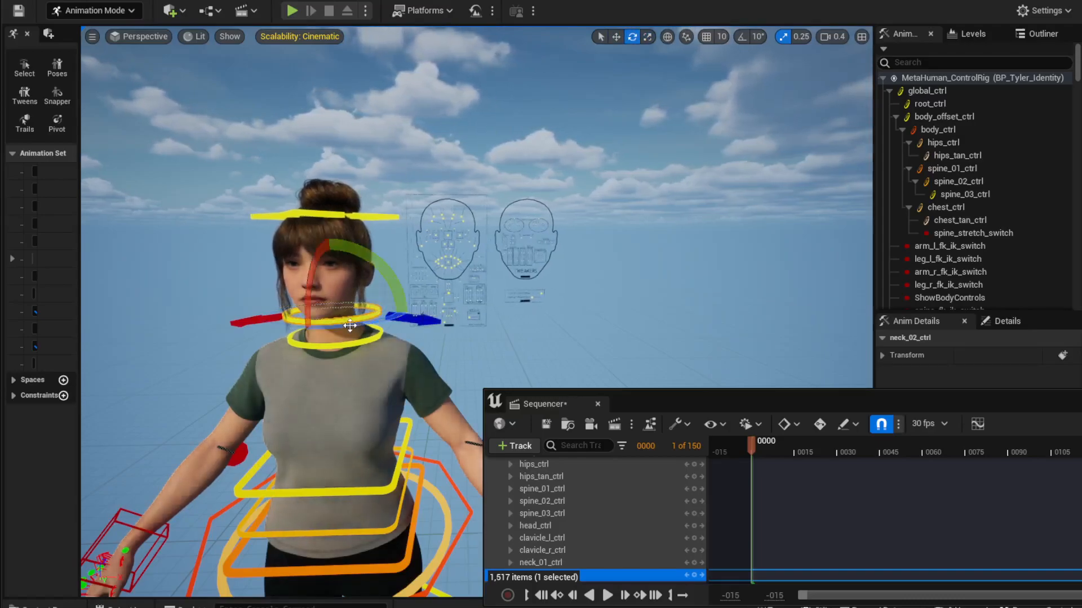
Try rotating head_ctrl and spine_03_ctrl to test the head and upper body, and undo the spine rotation.
{"action": "left_click", "coordinate": [307, 317]}
{"action": "left_click_drag", "start_coordinate": [333, 298], "coordinate": [360, 301]}
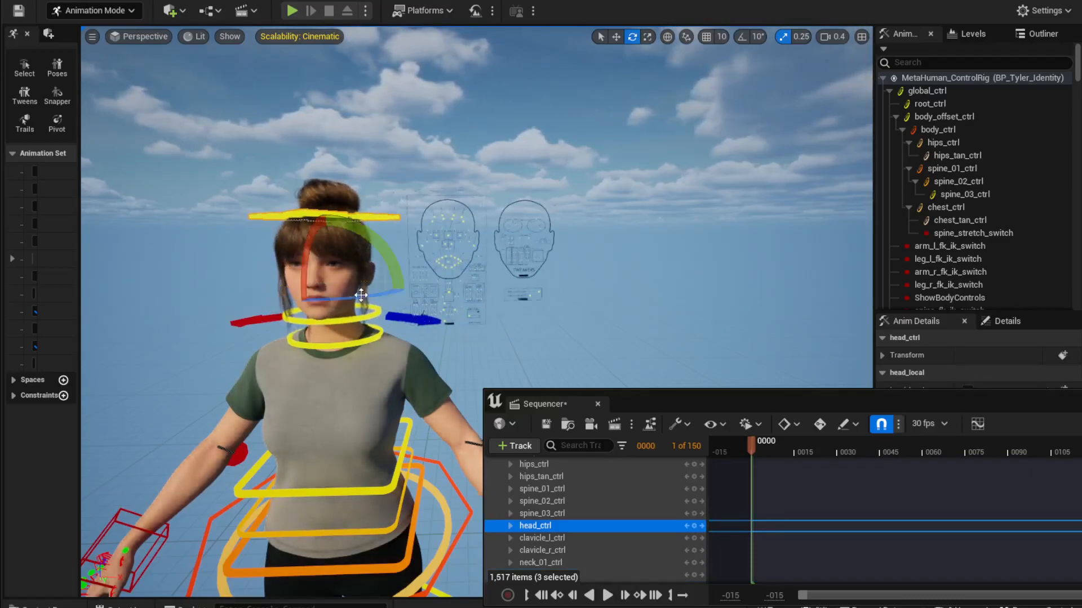
{"action": "left_click", "coordinate": [366, 495]}
{"action": "left_click_drag", "start_coordinate": [352, 459], "coordinate": [315, 413]}
{"action": "key", "text": "ctrl+z"}
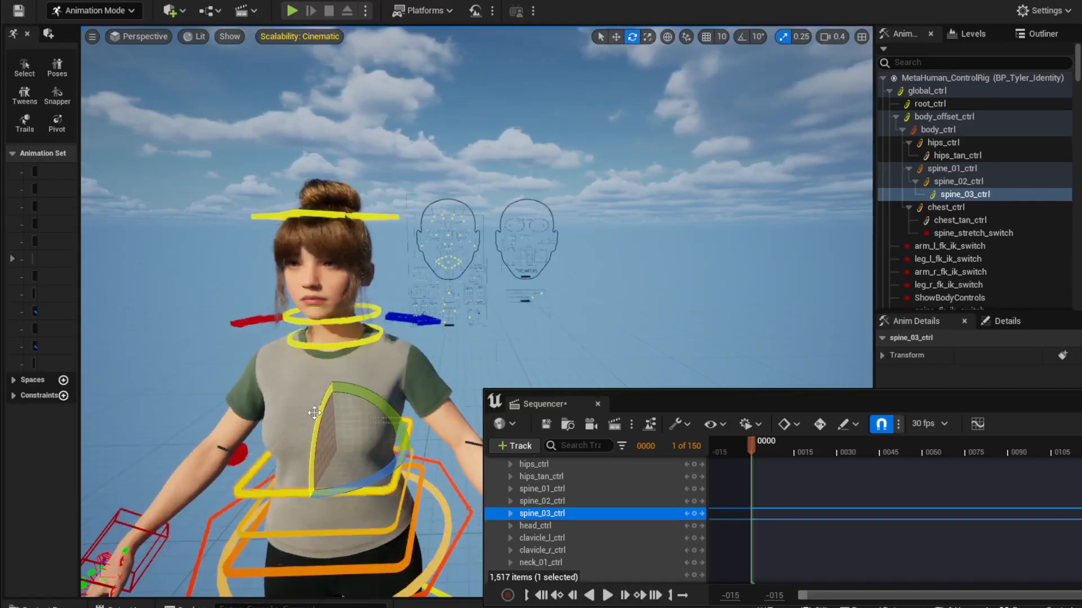
Move the Sequencer window clear of the character's torso, test rotating hips_ctrl and undo the rotations.
{"action": "left_click_drag", "start_coordinate": [705, 399], "coordinate": [744, 144]}
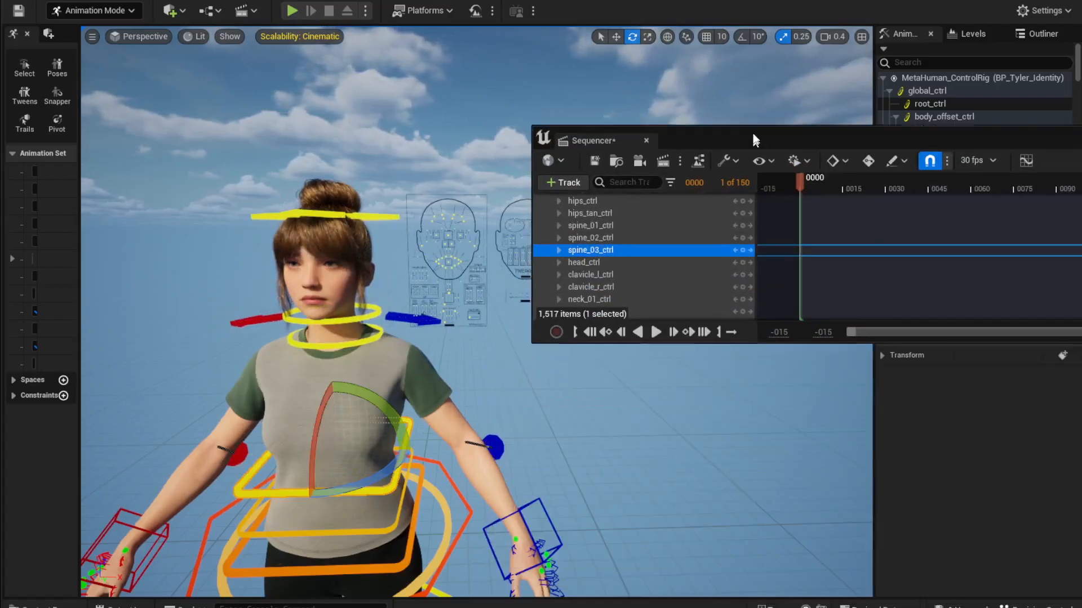
{"action": "scroll", "coordinate": [613, 261], "scroll_direction": "down", "scroll_amount": 10}
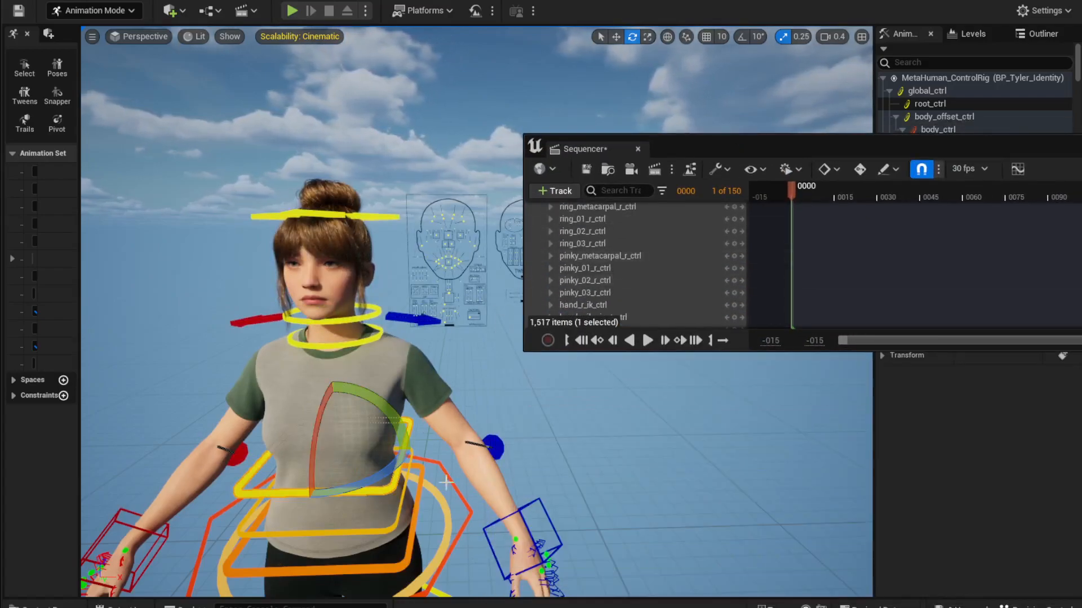
{"action": "left_click", "coordinate": [341, 489]}
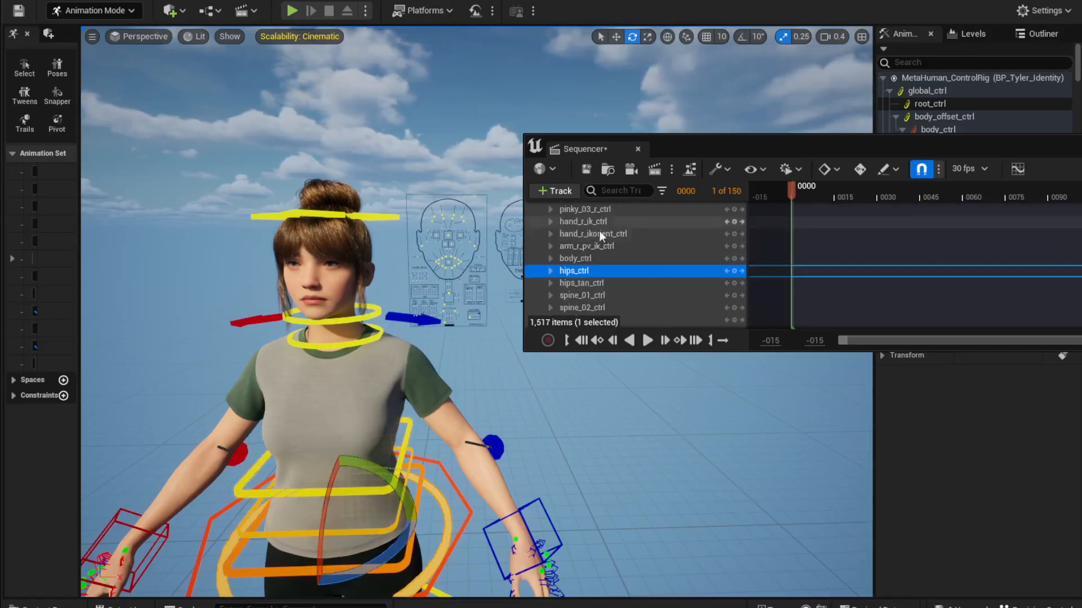
{"action": "left_click_drag", "start_coordinate": [392, 483], "coordinate": [384, 472]}
{"action": "key", "text": "ctrl+z"}
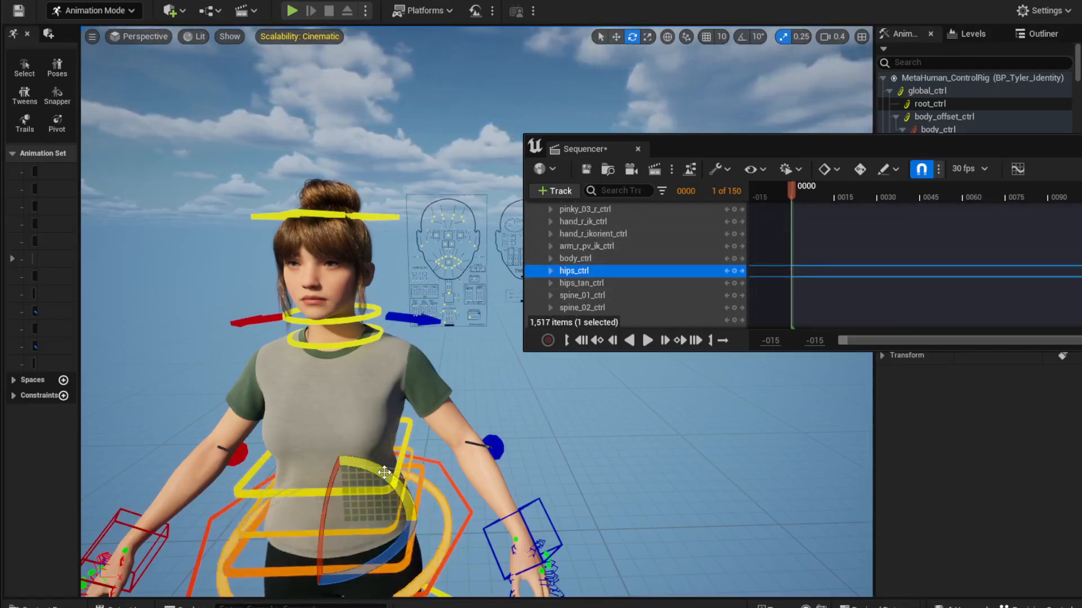
{"action": "right_click_drag", "start_coordinate": [394, 459], "coordinate": [362, 354]}
{"action": "left_click_drag", "start_coordinate": [362, 354], "coordinate": [341, 381]}
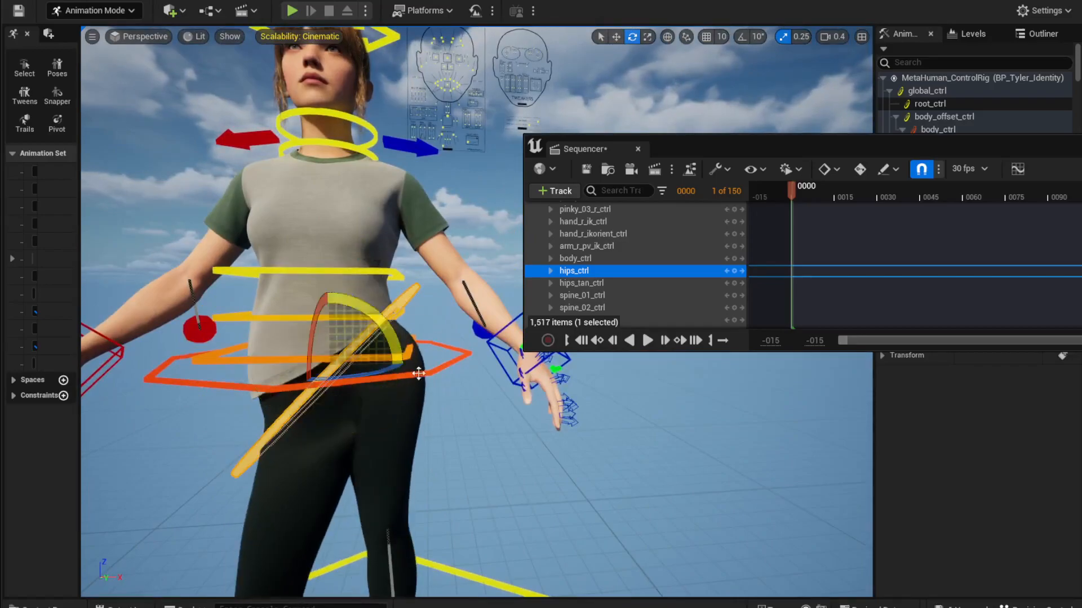
{"action": "key", "text": "ctrl+z"}
{"action": "mouse_move", "coordinate": [366, 350]}
{"action": "right_mouse_down"}
{"action": "mouse_move", "coordinate": [366, 360]}
{"action": "mouse_move", "coordinate": [352, 352]}
{"action": "mouse_move", "coordinate": [378, 350]}
{"action": "mouse_move", "coordinate": [355, 361]}
{"action": "right_mouse_up"}
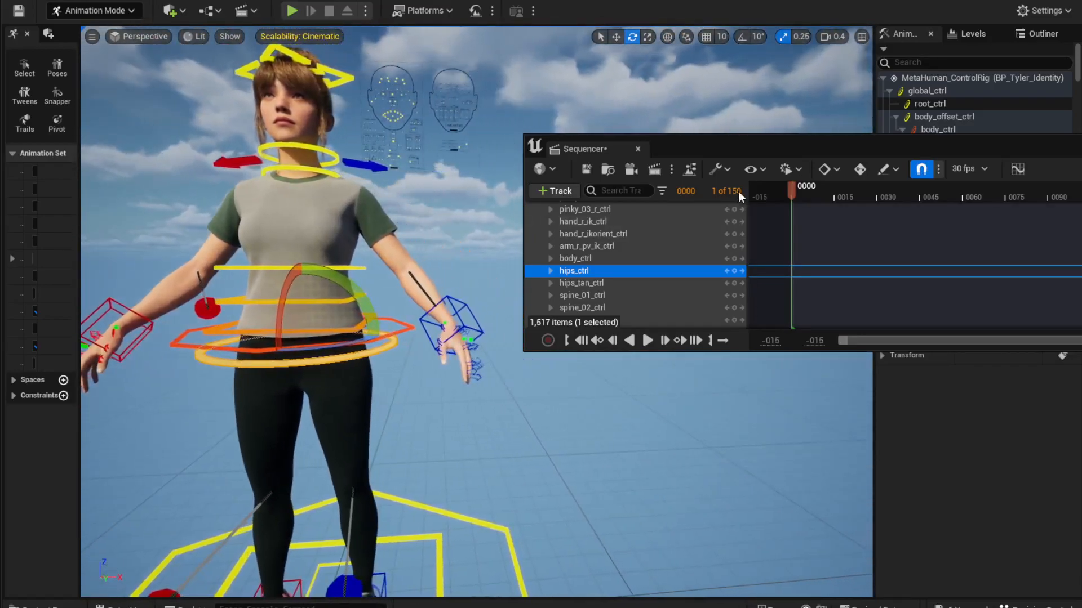
Return to frame 0, select hand_l_ik_ctrl, turn automatic keying off and add a keyframe for the control.
{"action": "left_click_drag", "start_coordinate": [793, 190], "coordinate": [828, 195]}
{"action": "left_click", "coordinate": [581, 341]}
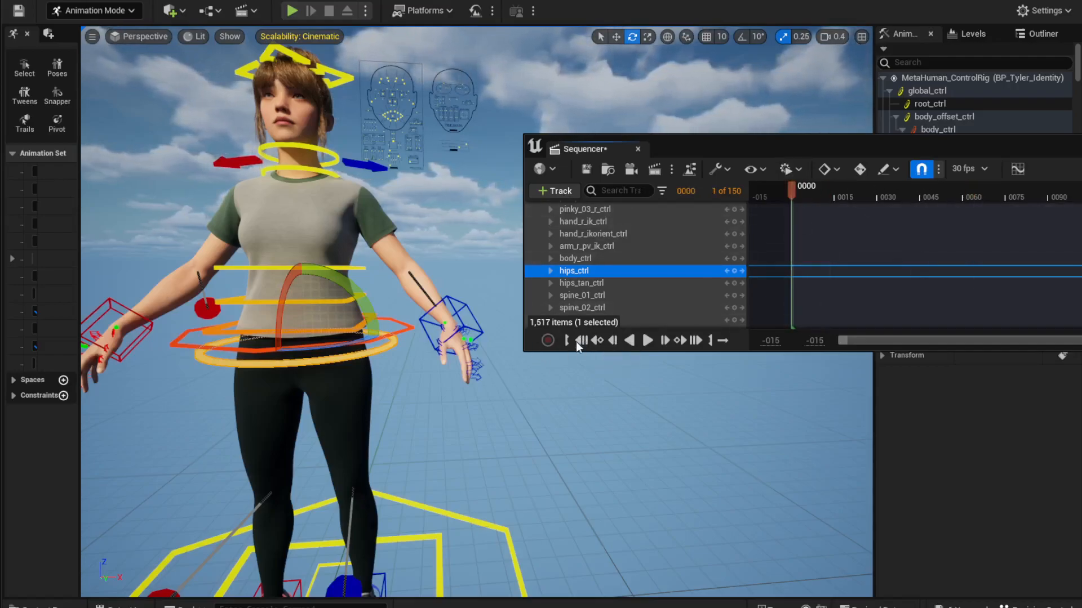
{"action": "left_click", "coordinate": [458, 303]}
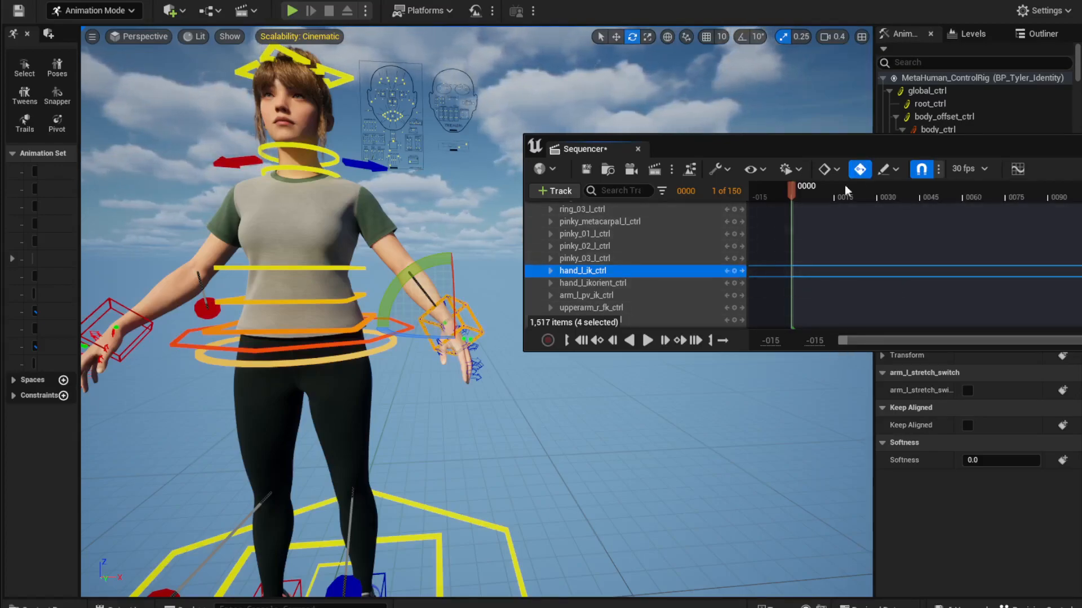
{"action": "left_click", "coordinate": [860, 170]}
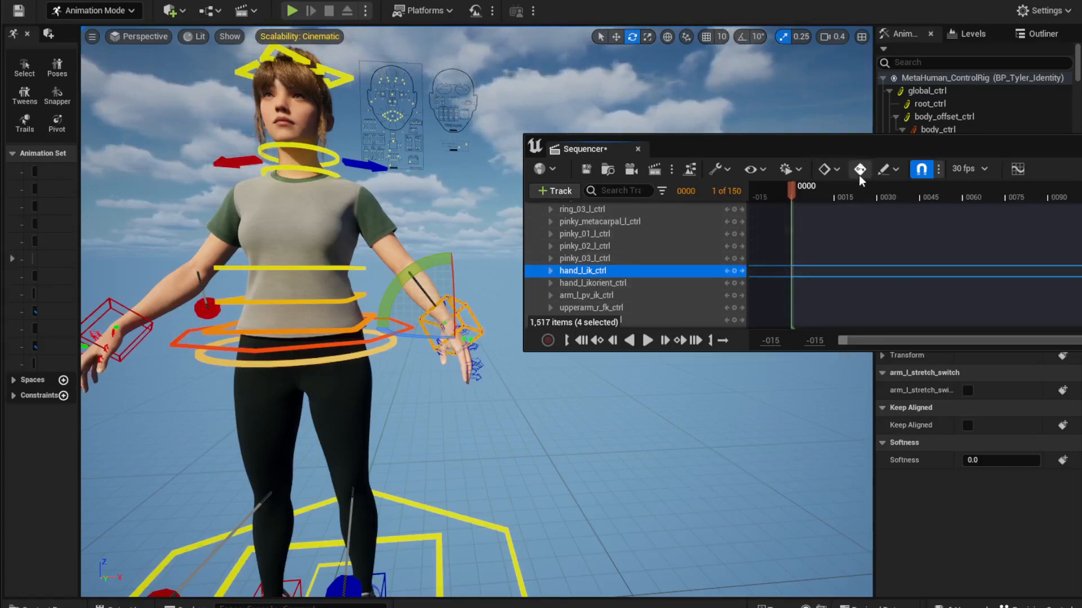
{"action": "left_click", "coordinate": [734, 271]}
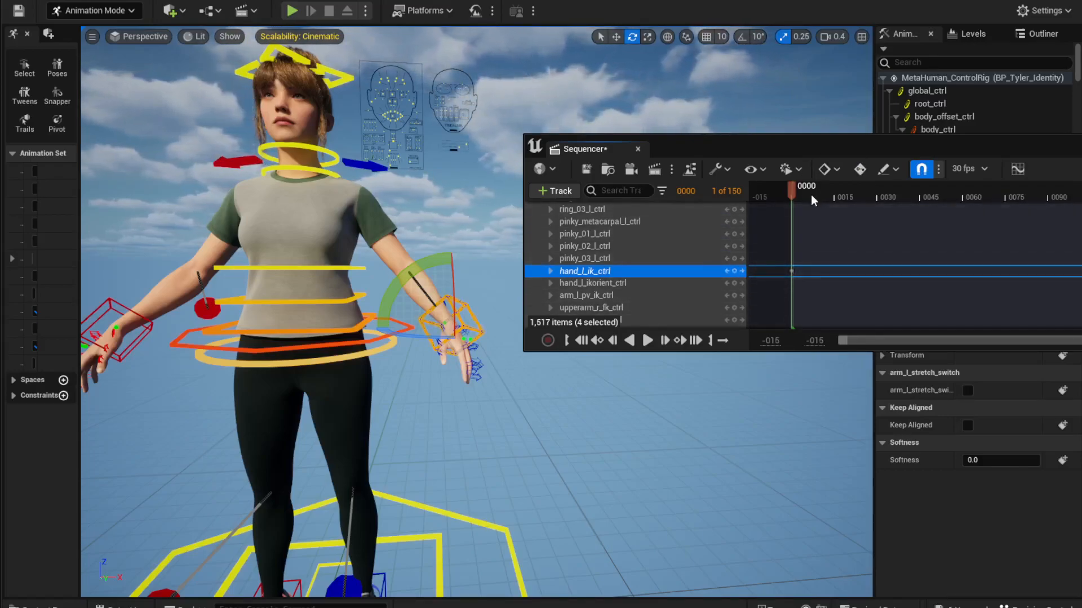
At frame 22, raise hand_l_ik_ctrl to shoulder height in front of the body and key it.
{"action": "left_click_drag", "start_coordinate": [803, 192], "coordinate": [855, 198]}
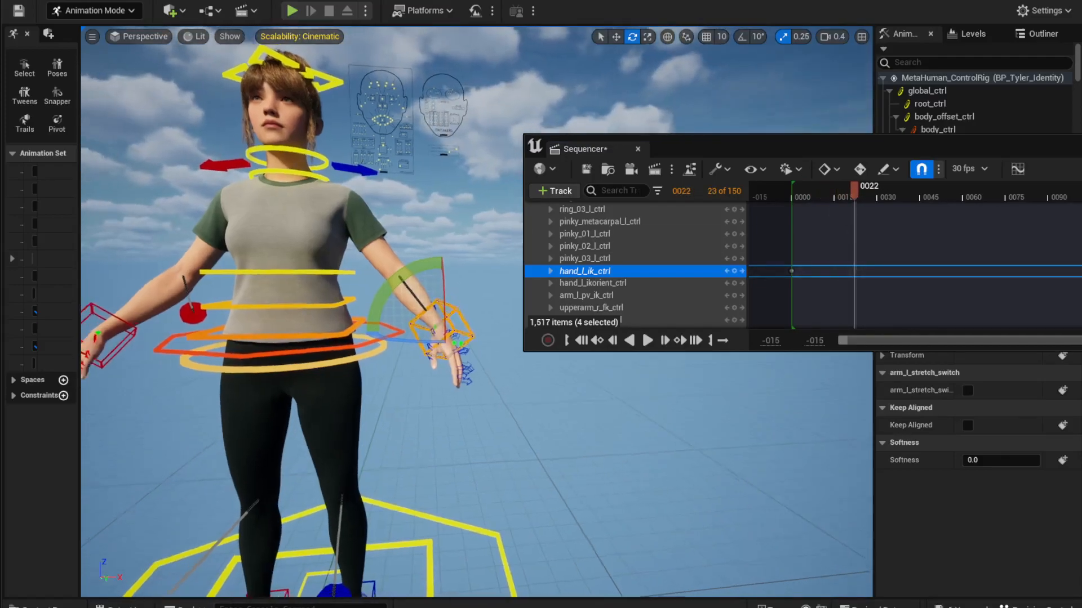
{"action": "key", "text": "w"}
{"action": "left_click_drag", "start_coordinate": [454, 325], "coordinate": [457, 234]}
{"action": "key", "text": "ctrl+z"}
{"action": "left_click_drag", "start_coordinate": [494, 306], "coordinate": [309, 135], "text": "alt"}
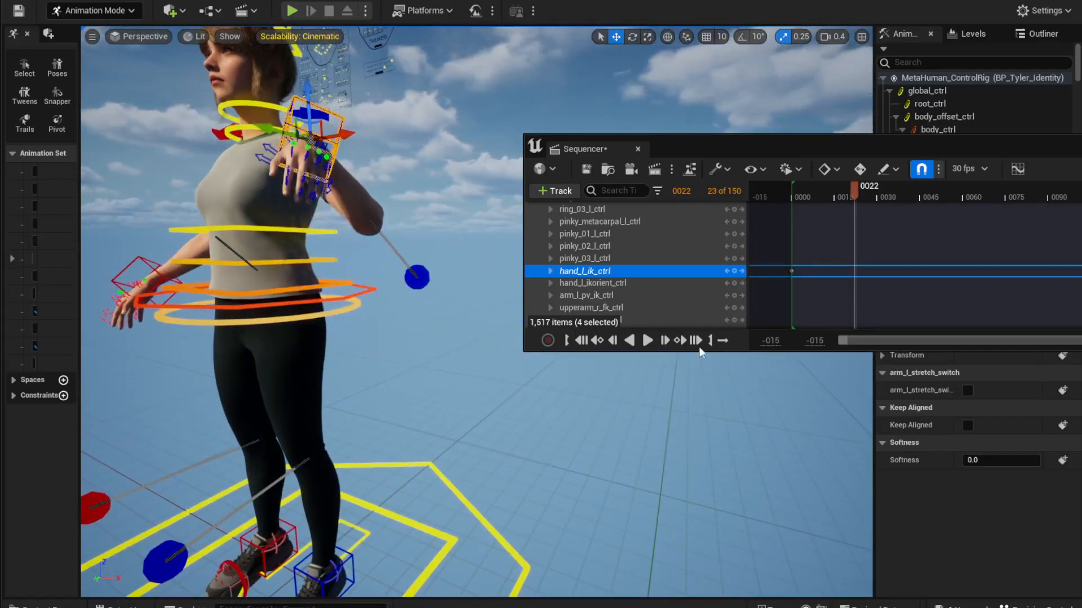
{"action": "left_click", "coordinate": [735, 275]}
At frame 34, move hand_l_ik_ctrl outward, away from the body, and key the pose.
{"action": "mouse_move", "coordinate": [853, 187]}
{"action": "left_mouse_down"}
{"action": "mouse_move", "coordinate": [797, 196]}
{"action": "mouse_move", "coordinate": [841, 202]}
{"action": "mouse_move", "coordinate": [793, 204]}
{"action": "mouse_move", "coordinate": [790, 195]}
{"action": "mouse_move", "coordinate": [876, 196]}
{"action": "mouse_move", "coordinate": [789, 197]}
{"action": "mouse_move", "coordinate": [871, 197]}
{"action": "left_mouse_up"}
{"action": "key", "text": "space"}
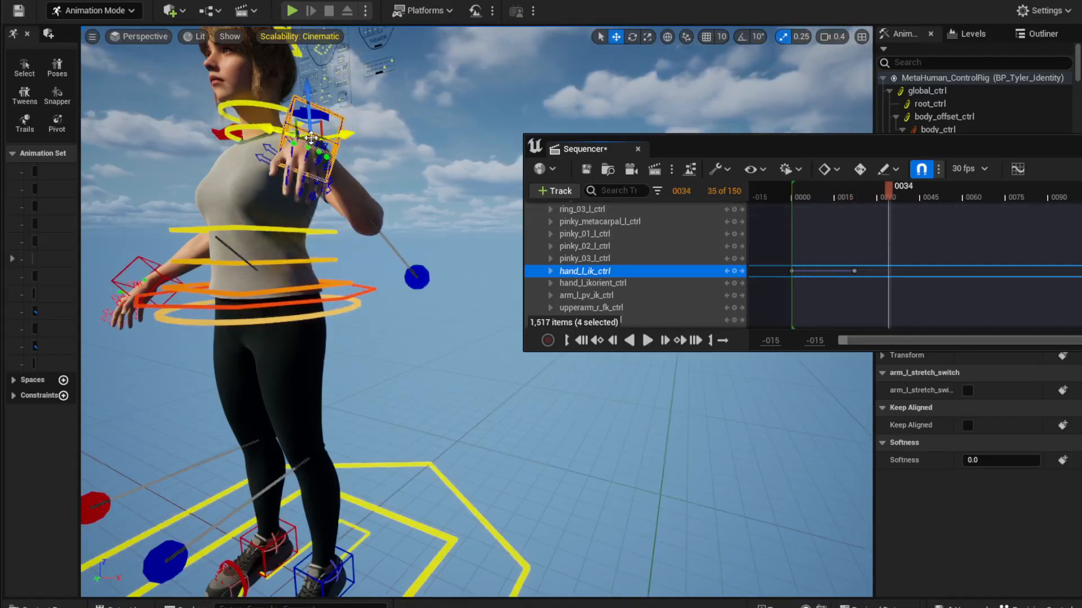
{"action": "left_click_drag", "start_coordinate": [310, 140], "coordinate": [422, 179]}
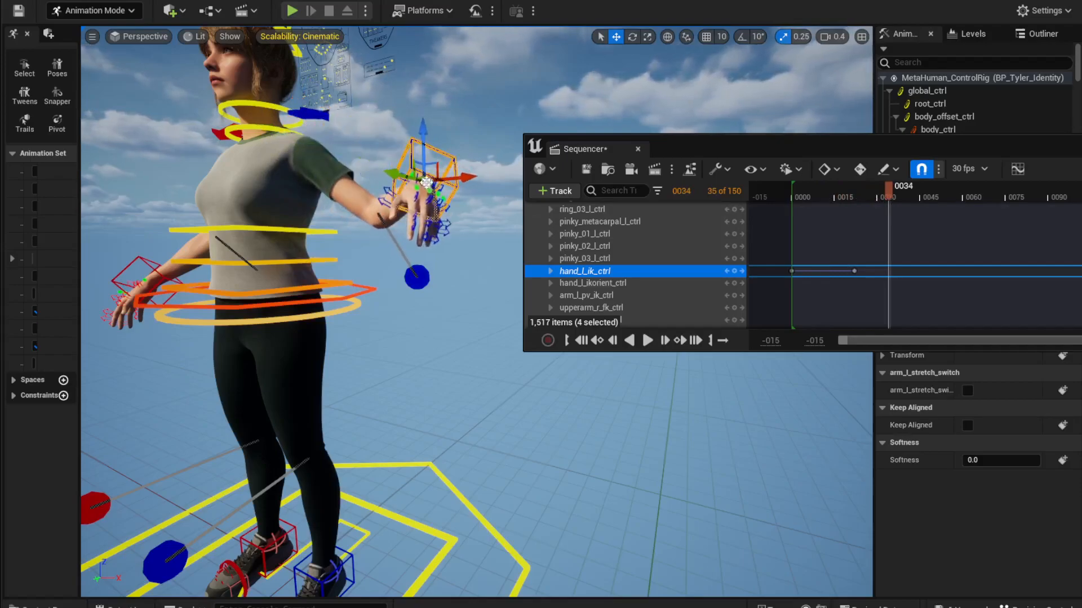
{"action": "left_click", "coordinate": [734, 272]}
Turn on automatic keying and move hand_l_ik_ctrl slightly outward at frame 10.
{"action": "left_click_drag", "start_coordinate": [882, 189], "coordinate": [821, 222]}
{"action": "left_click", "coordinate": [860, 169]}
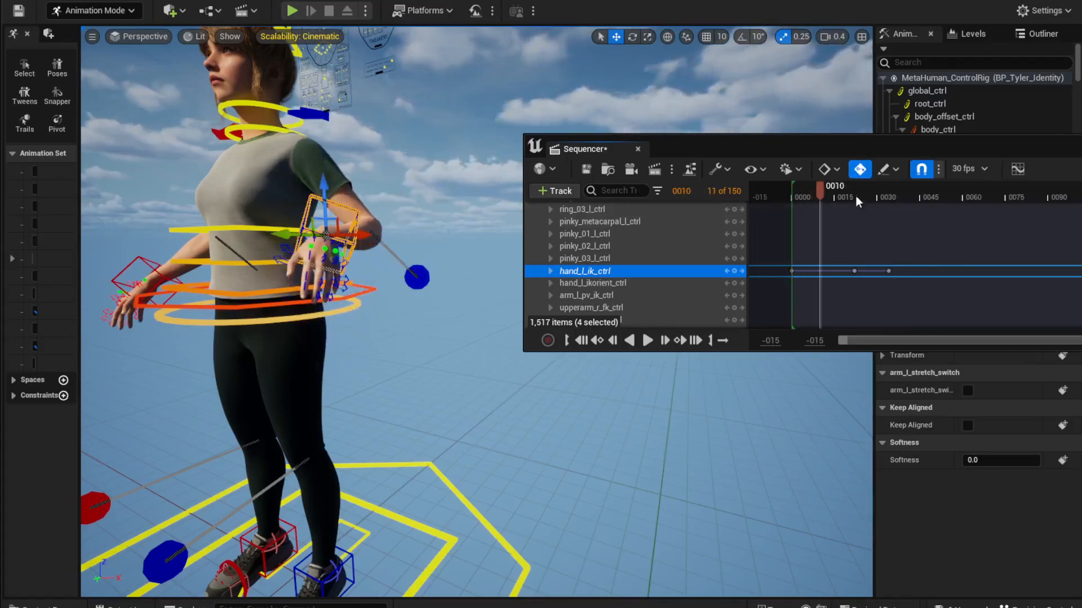
{"action": "left_click_drag", "start_coordinate": [323, 235], "coordinate": [345, 233]}
At frame 51, rotate hand_l_ik_ctrl so the fingers point up and raise the hand with the elbow bent.
{"action": "left_click_drag", "start_coordinate": [822, 191], "coordinate": [938, 219]}
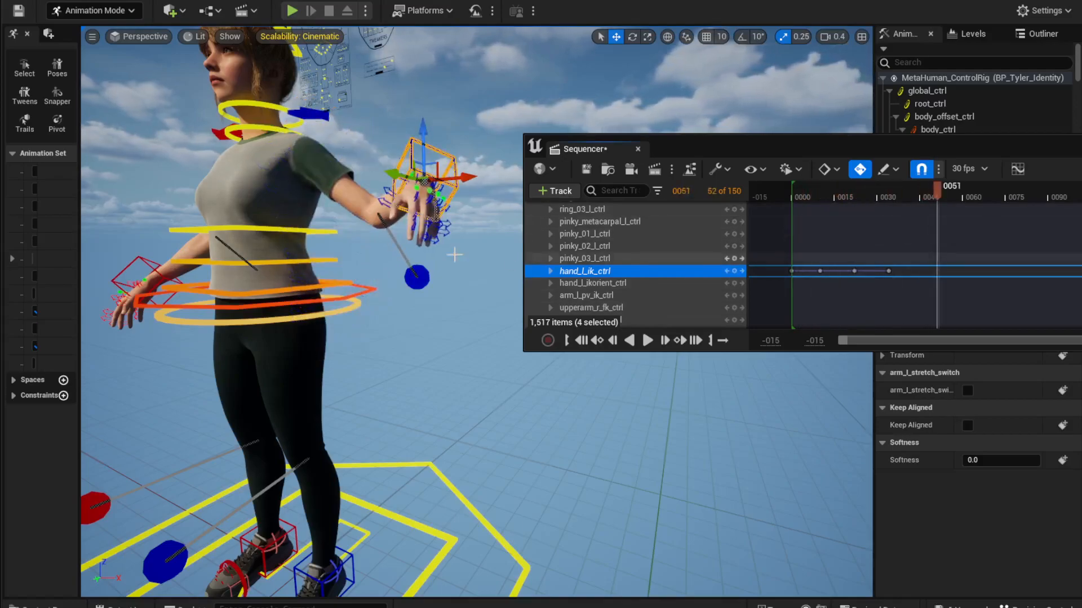
{"action": "left_click_drag", "start_coordinate": [436, 289], "coordinate": [478, 289], "text": "alt"}
{"action": "left_click_drag", "start_coordinate": [297, 350], "coordinate": [258, 362], "text": "alt"}
{"action": "key", "text": "e"}
{"action": "left_click_drag", "start_coordinate": [427, 267], "coordinate": [342, 226]}
{"action": "key", "text": "w"}
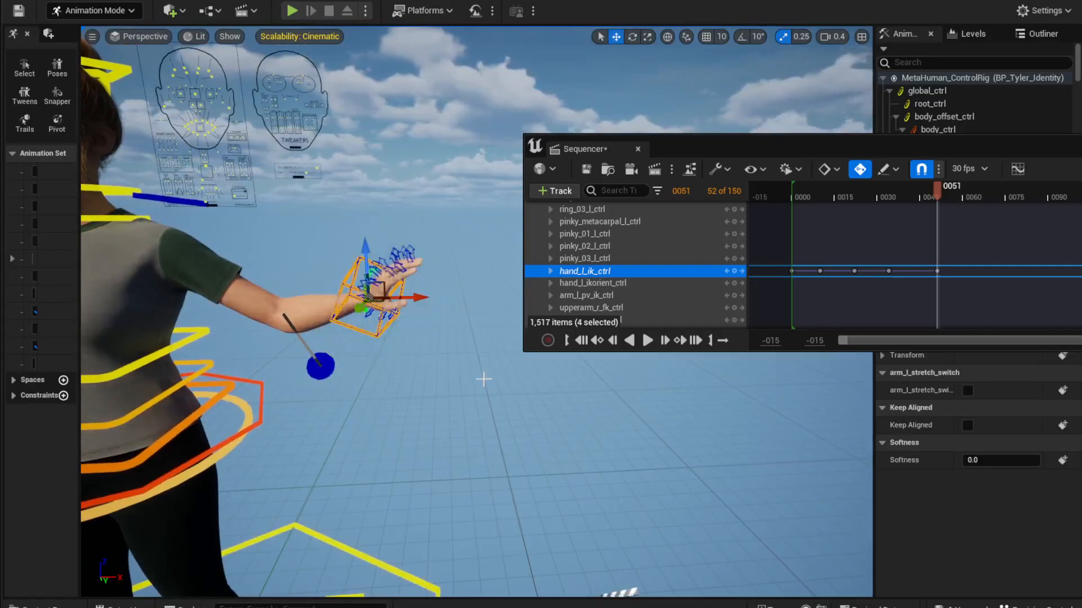
{"action": "left_click_drag", "start_coordinate": [366, 292], "coordinate": [307, 219]}
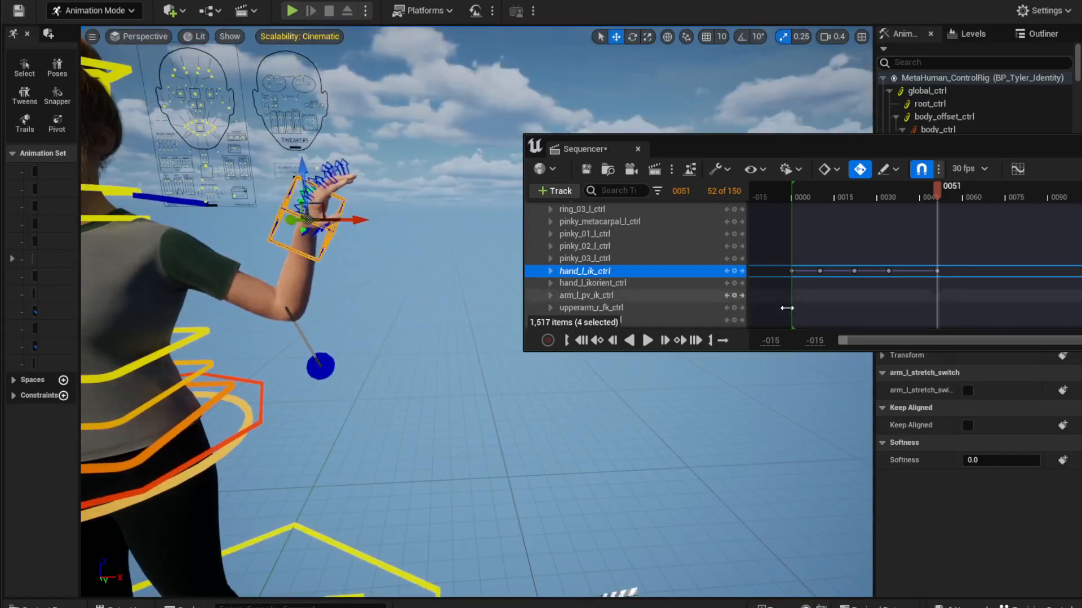
Scrub back to frame 23 and examine the hand_l_ik_ctrl animation curves in the curve editor.
{"action": "left_click_drag", "start_coordinate": [935, 189], "coordinate": [858, 253]}
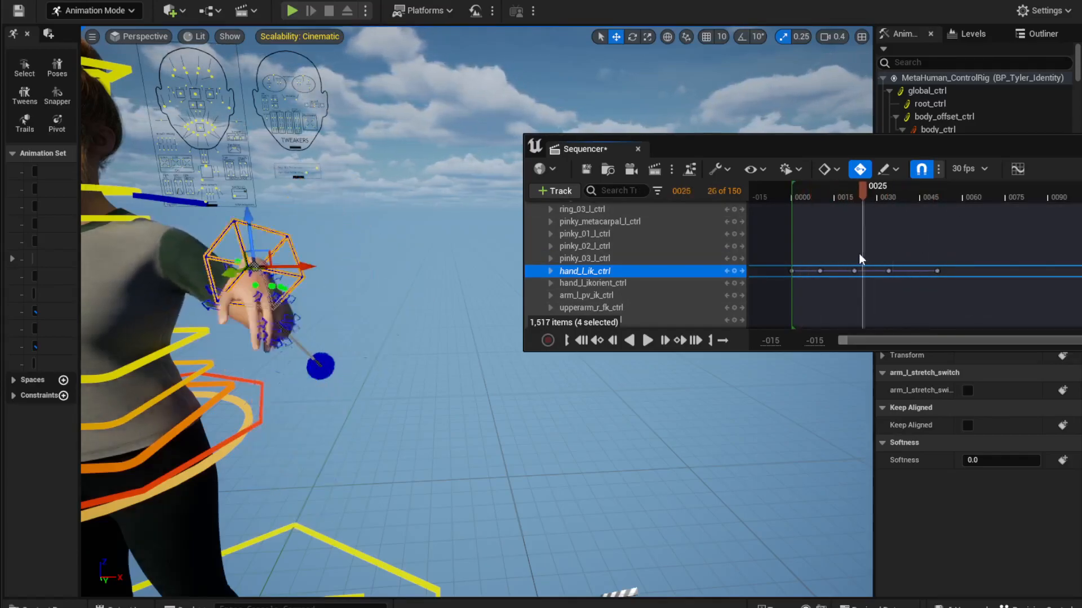
{"action": "left_click", "coordinate": [1017, 169]}
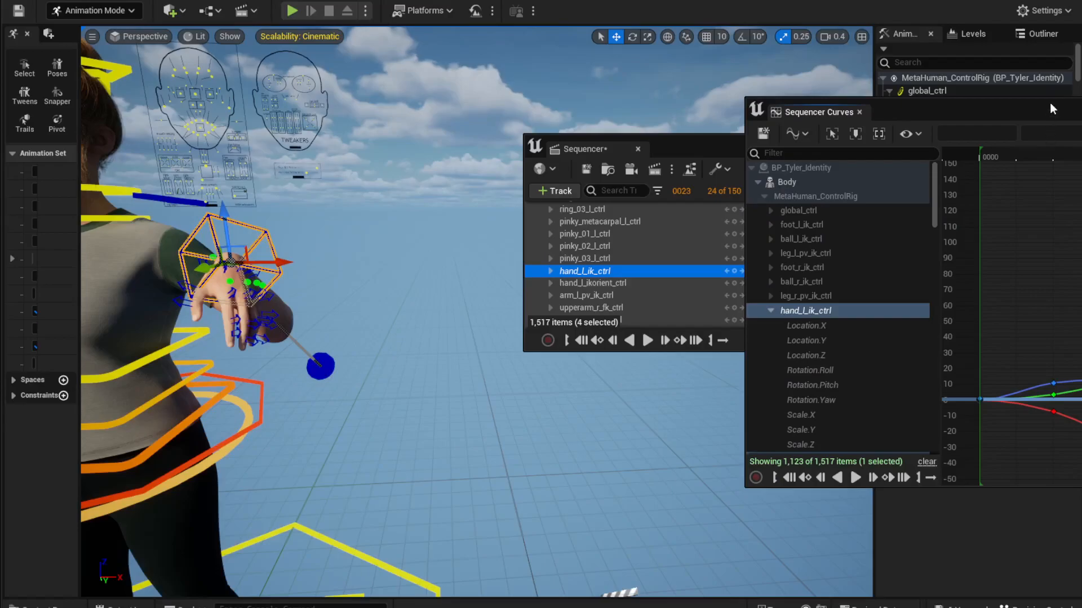
{"action": "left_click_drag", "start_coordinate": [1049, 107], "coordinate": [627, 45]}
{"action": "scroll", "coordinate": [797, 258], "scroll_direction": "down", "scroll_amount": 1}
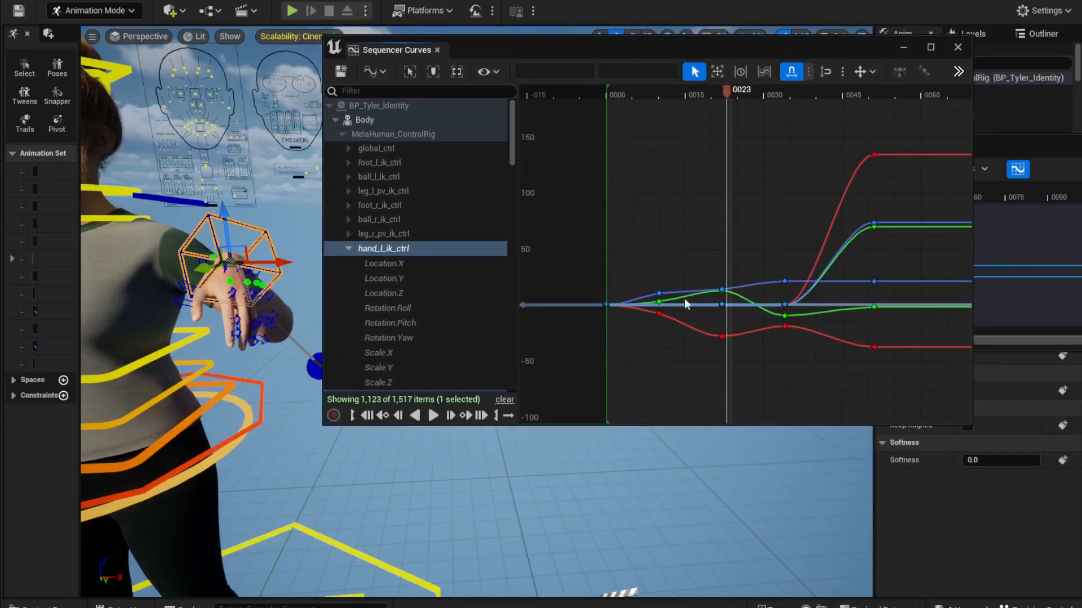
{"action": "left_click", "coordinate": [958, 48]}
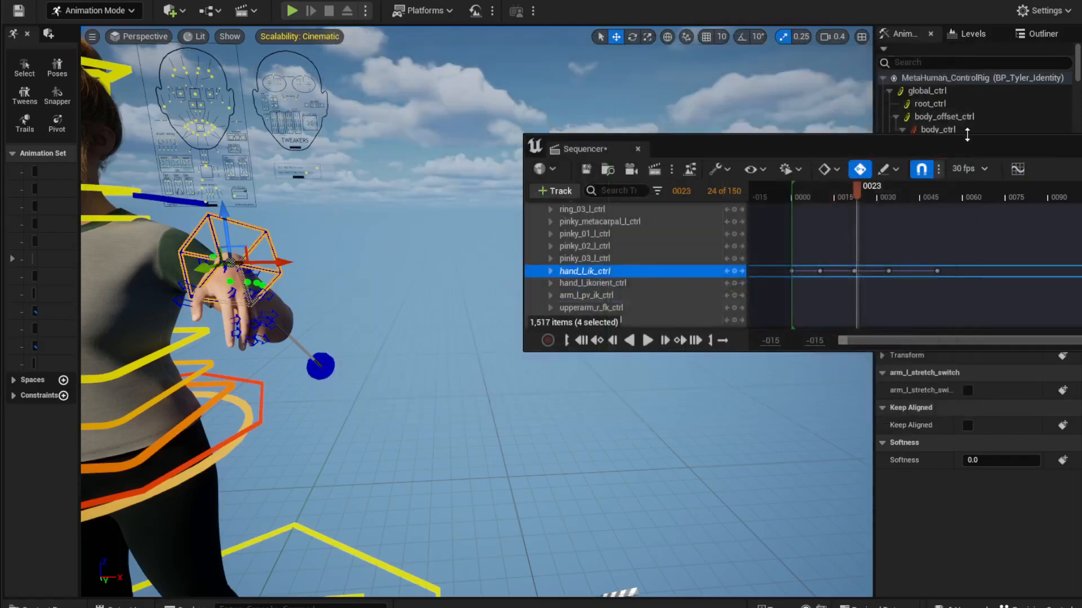
Move the Sequencer window higher, view the character from the front and scrub the hand animation to frame 25.
{"action": "left_click_drag", "start_coordinate": [946, 148], "coordinate": [926, 86]}
{"action": "mouse_move", "coordinate": [449, 398]}
{"action": "right_mouse_down"}
{"action": "mouse_move", "coordinate": [438, 411]}
{"action": "mouse_move", "coordinate": [435, 398]}
{"action": "right_mouse_up"}
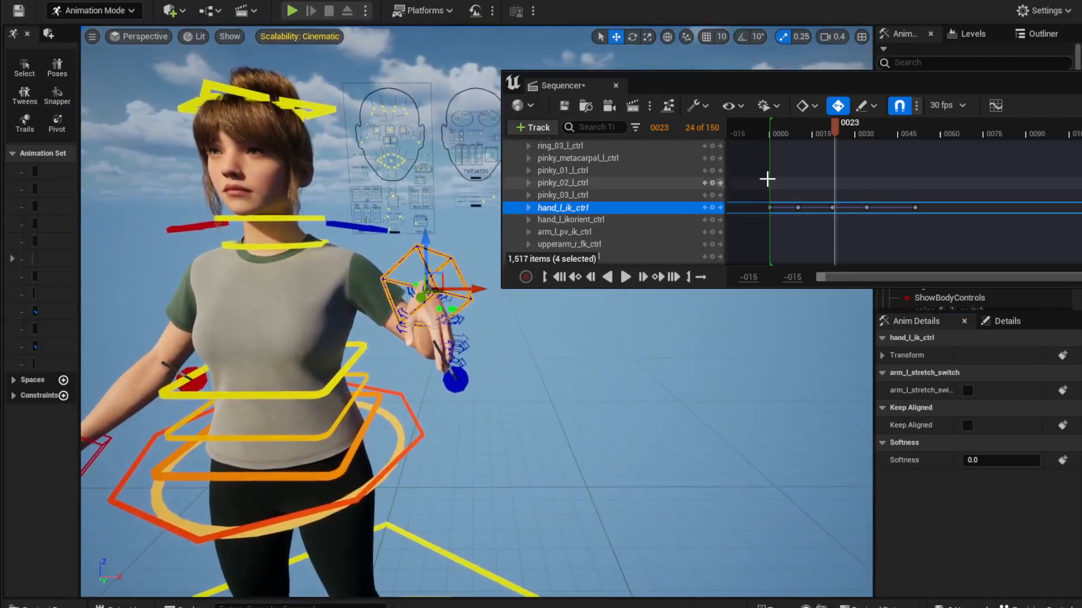
{"action": "left_click_drag", "start_coordinate": [836, 129], "coordinate": [841, 132]}
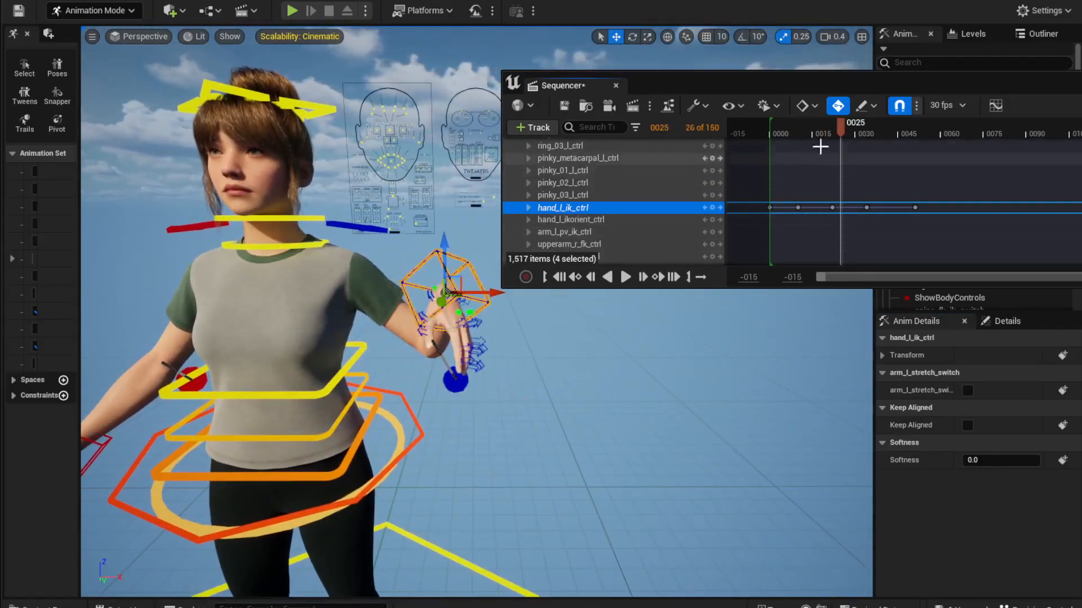
Go to frame 1 and add a keyframe for head_ctrl.
{"action": "left_click", "coordinate": [776, 133]}
{"action": "left_click_drag", "start_coordinate": [773, 135], "coordinate": [774, 136]}
{"action": "right_click_drag", "start_coordinate": [369, 315], "coordinate": [369, 352]}
{"action": "right_click_drag", "start_coordinate": [259, 268], "coordinate": [259, 219]}
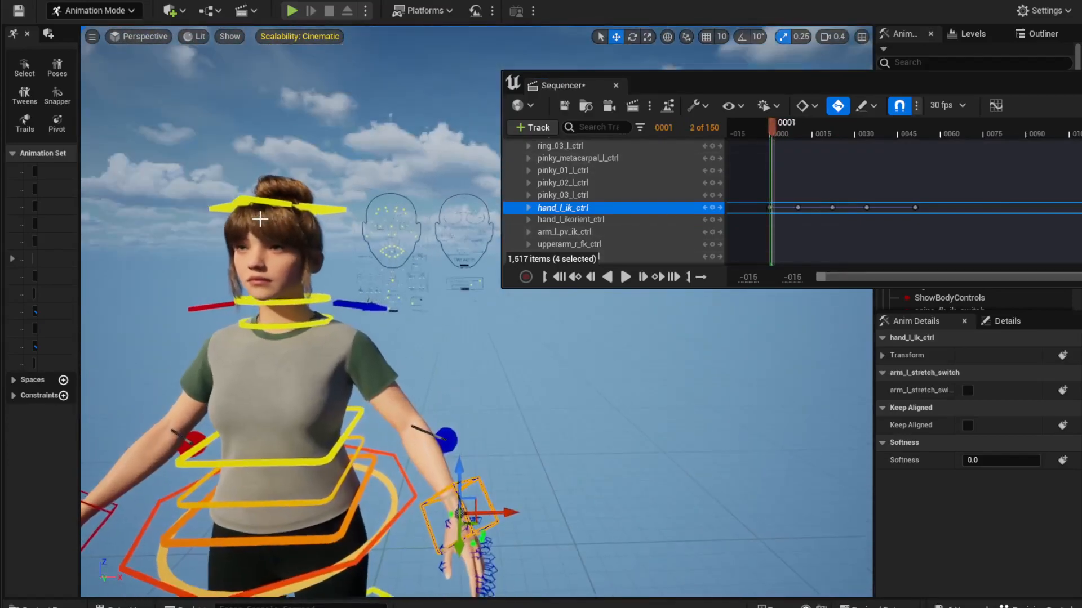
{"action": "left_click", "coordinate": [311, 206]}
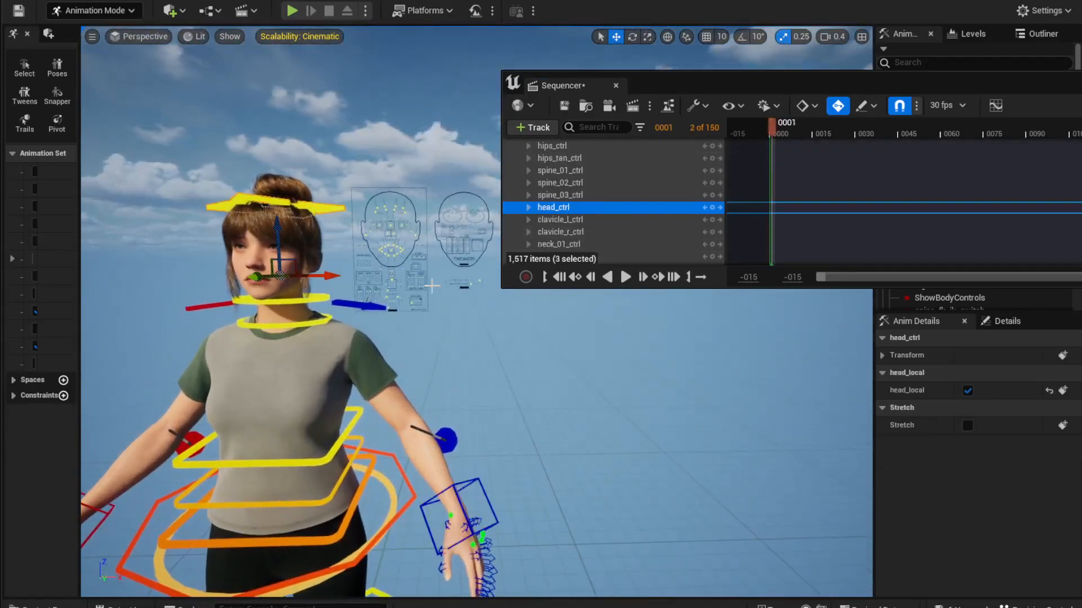
{"action": "left_click", "coordinate": [712, 208]}
At frame 26, rotate head_ctrl so the head turns and tilts down toward the raised hand.
{"action": "left_click_drag", "start_coordinate": [767, 135], "coordinate": [844, 132]}
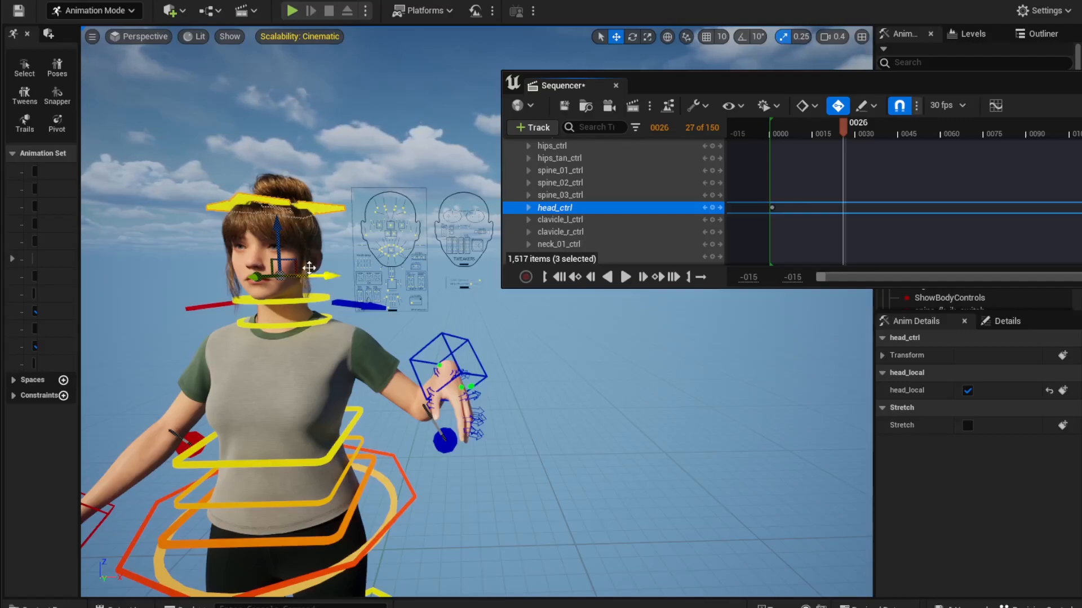
{"action": "right_click_drag", "start_coordinate": [312, 254], "coordinate": [317, 253]}
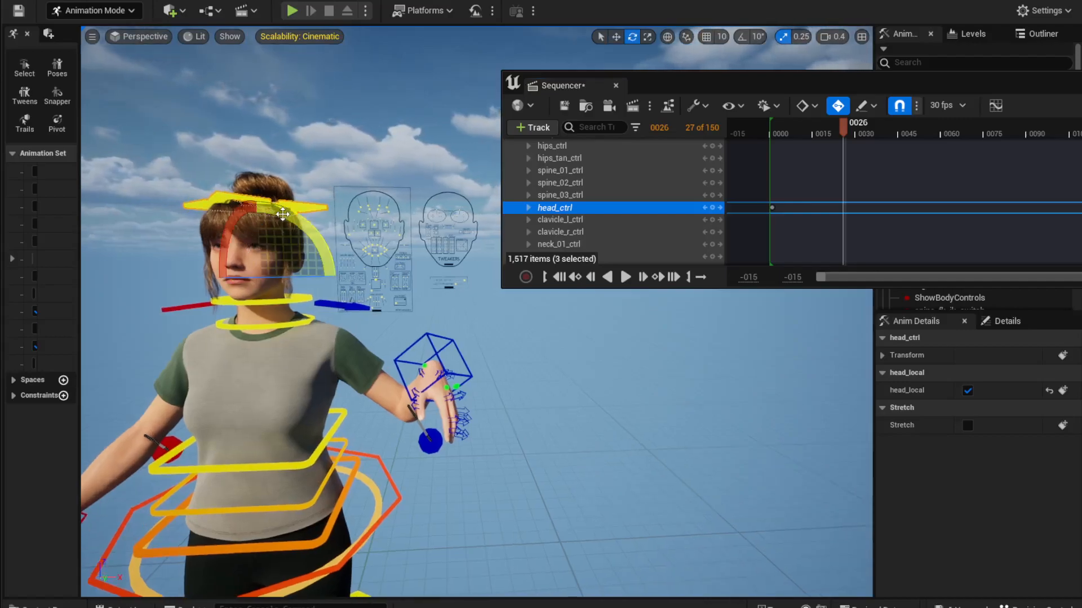
{"action": "left_click_drag", "start_coordinate": [283, 214], "coordinate": [333, 265]}
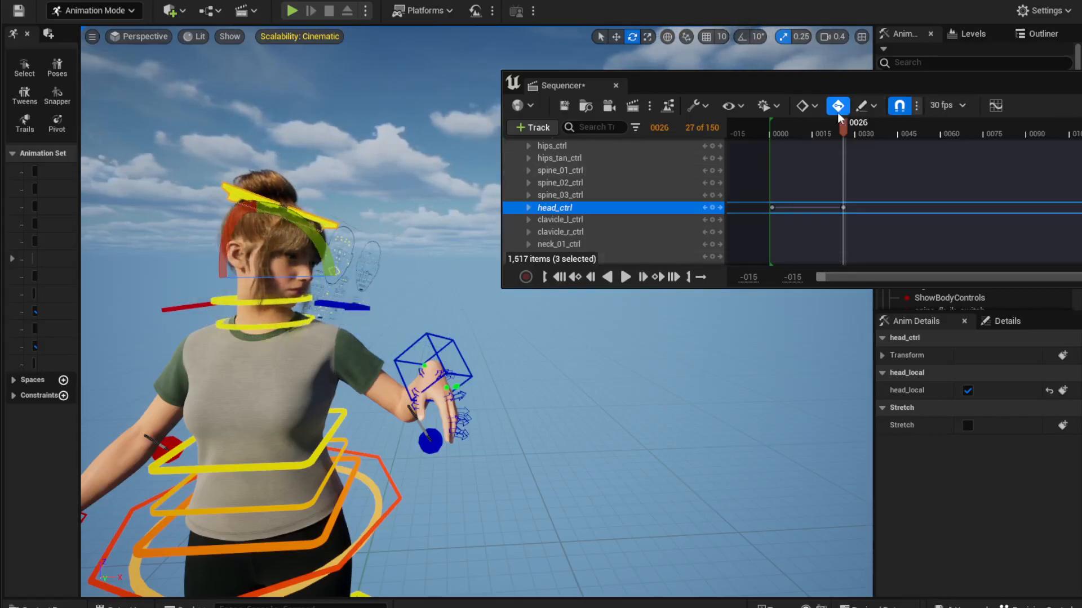
Play the sequence from the start twice and scrub to frame 22 to review the head and hand motion.
{"action": "left_click_drag", "start_coordinate": [839, 127], "coordinate": [774, 156]}
{"action": "key", "text": "space"}
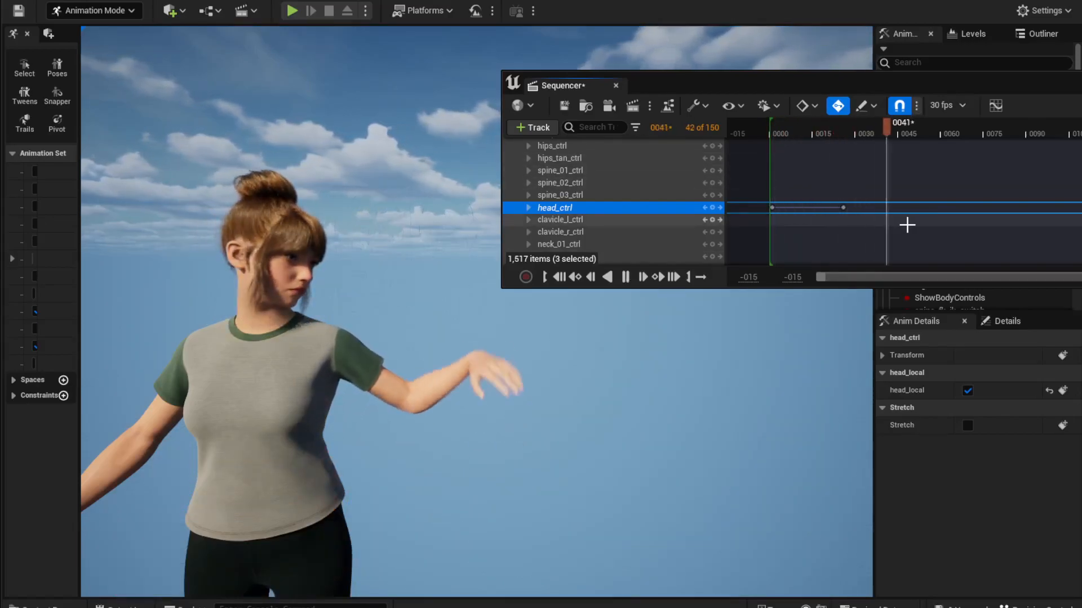
{"action": "left_click", "coordinate": [775, 133]}
{"action": "key", "text": "space"}
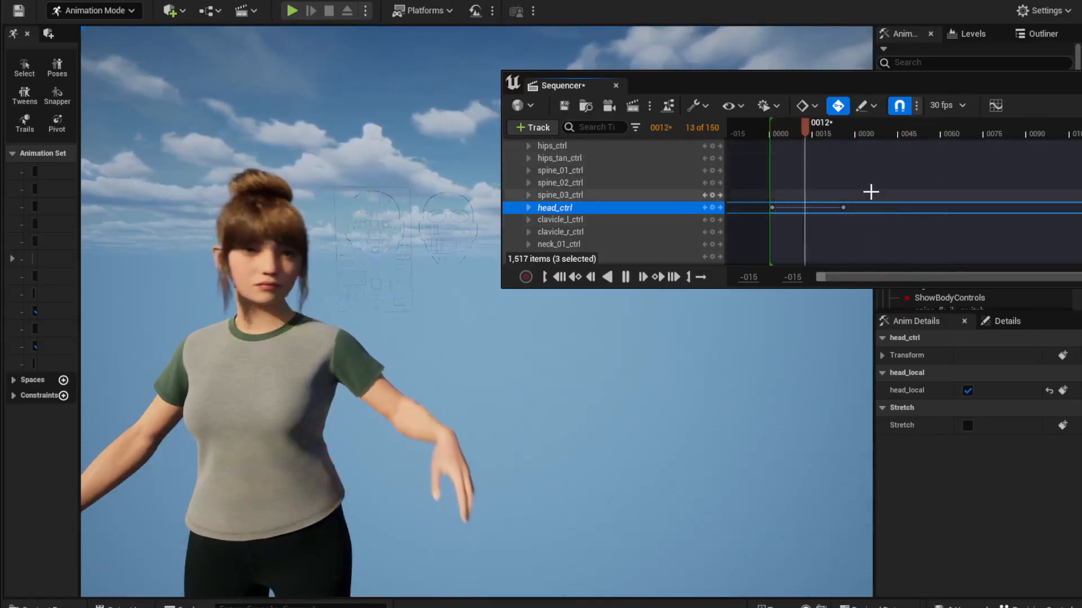
{"action": "key", "text": "space"}
{"action": "left_click_drag", "start_coordinate": [803, 132], "coordinate": [833, 155]}
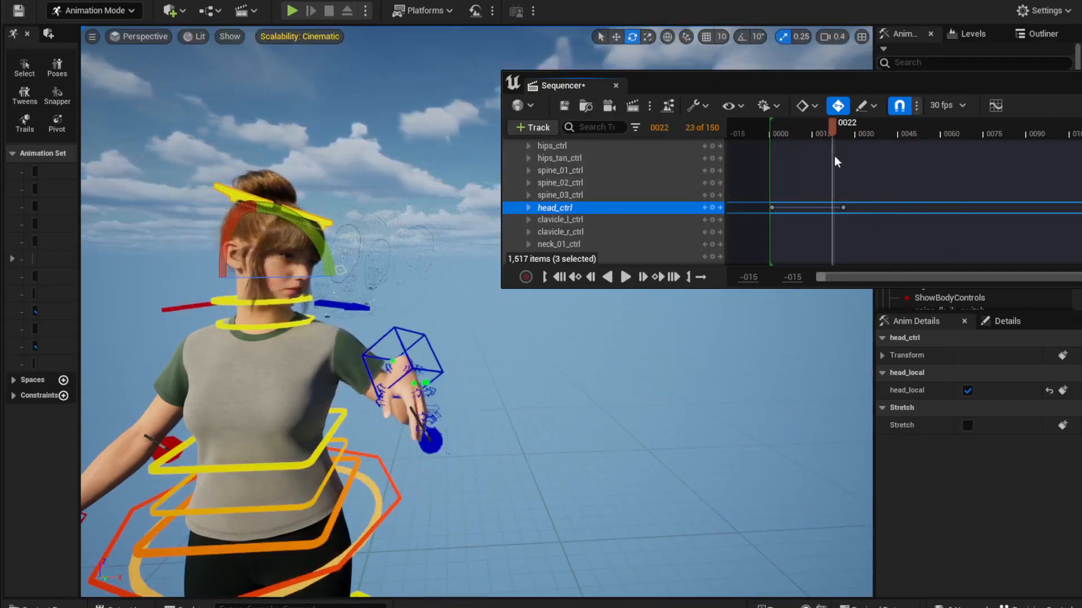
Refine the head animation with head_ctrl rotations at frames 26 and 39, and play it back.
{"action": "left_click", "coordinate": [845, 208]}
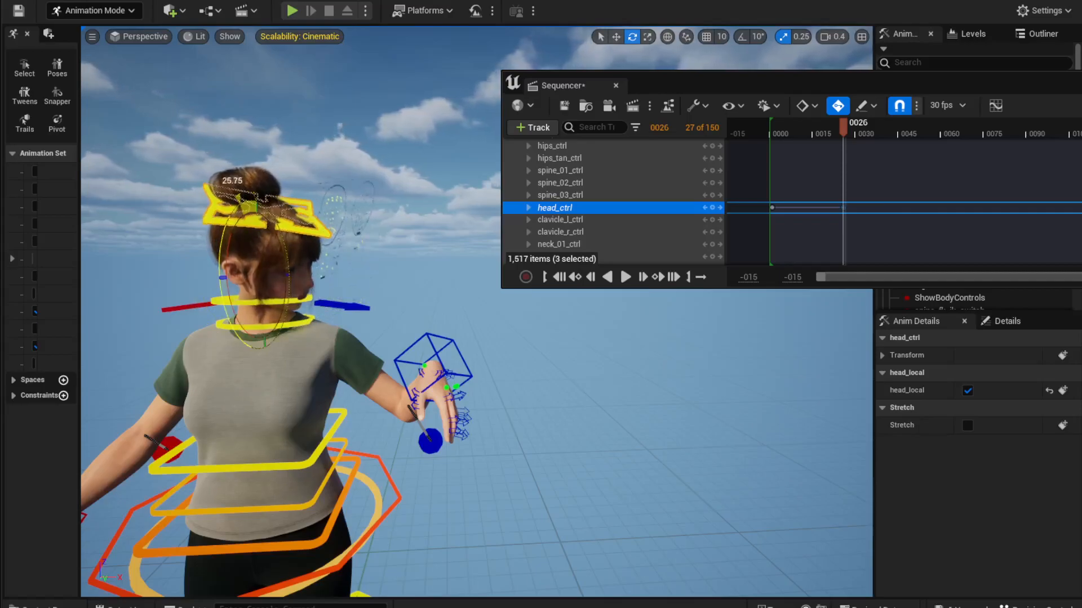
{"action": "left_click_drag", "start_coordinate": [852, 124], "coordinate": [882, 140]}
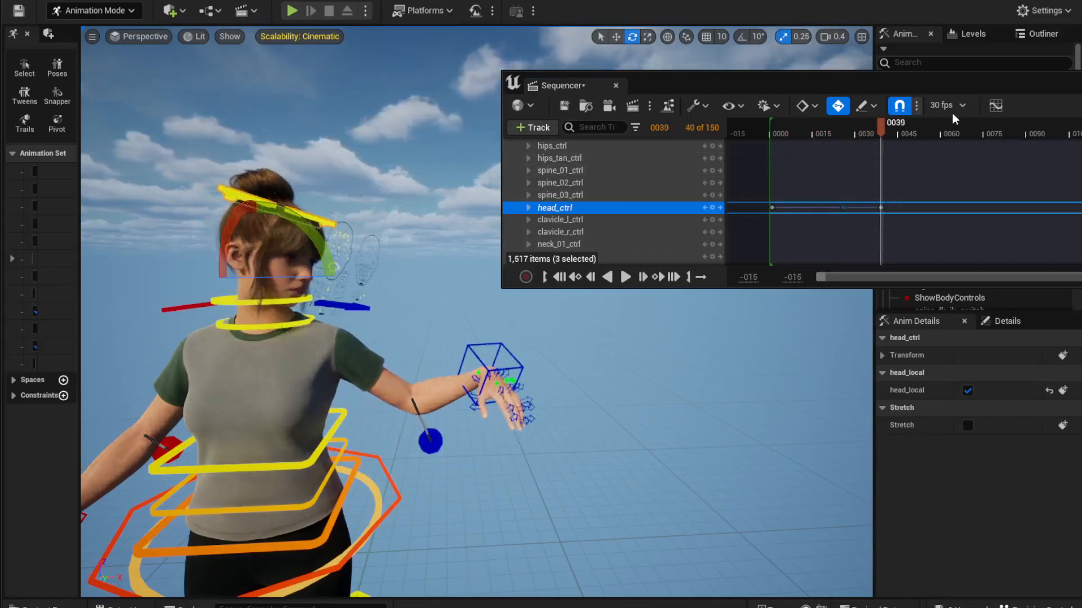
{"action": "key", "text": "space"}
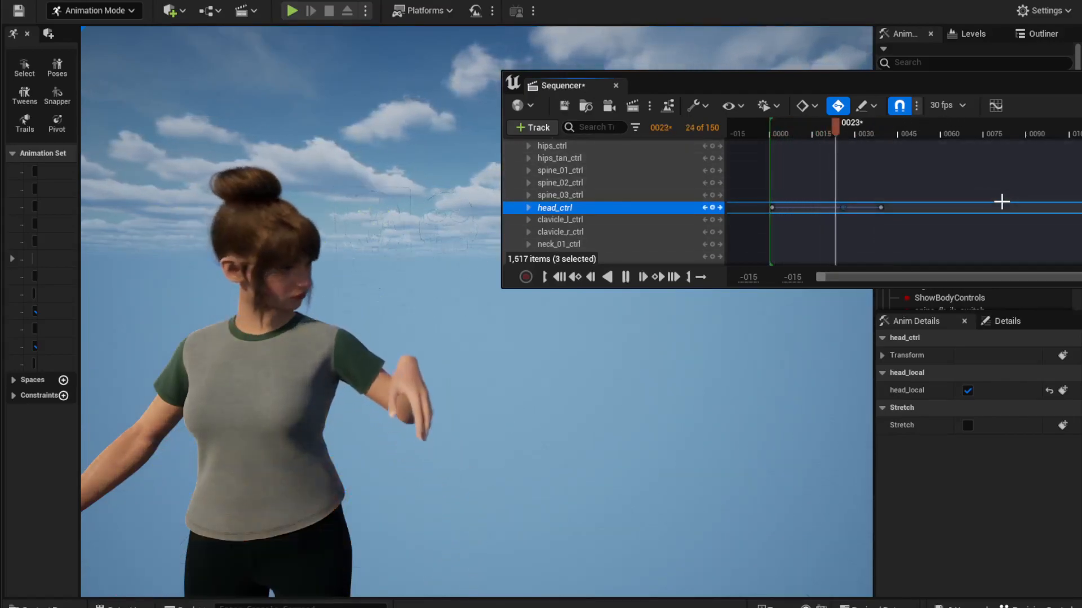
At frame 71, rotate head_ctrl so the head lifts and looks up past the raised hand.
{"action": "key", "text": "space"}
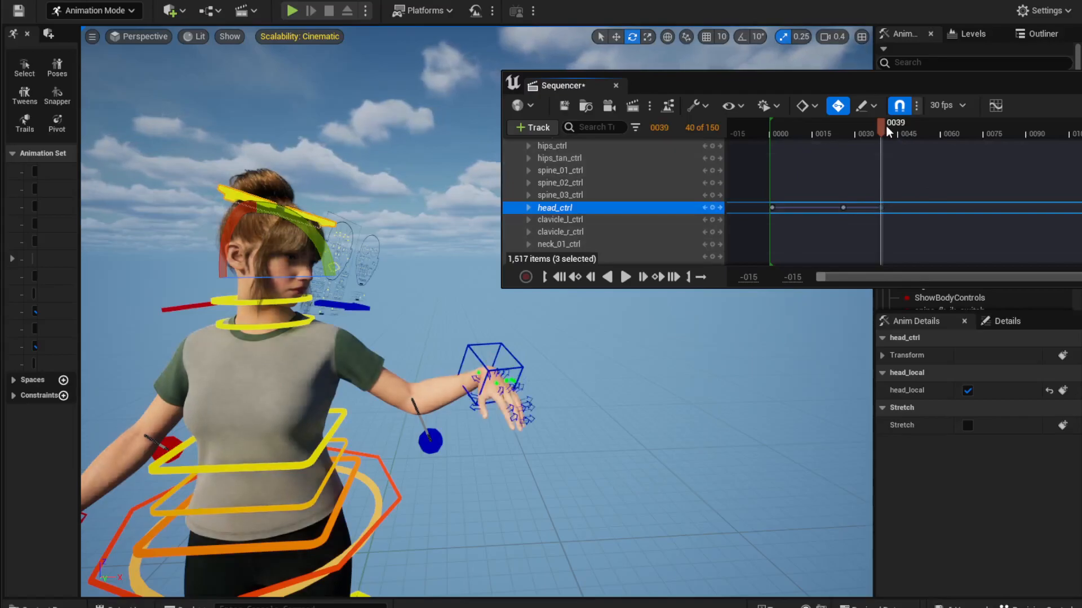
{"action": "left_click_drag", "start_coordinate": [897, 125], "coordinate": [975, 147]}
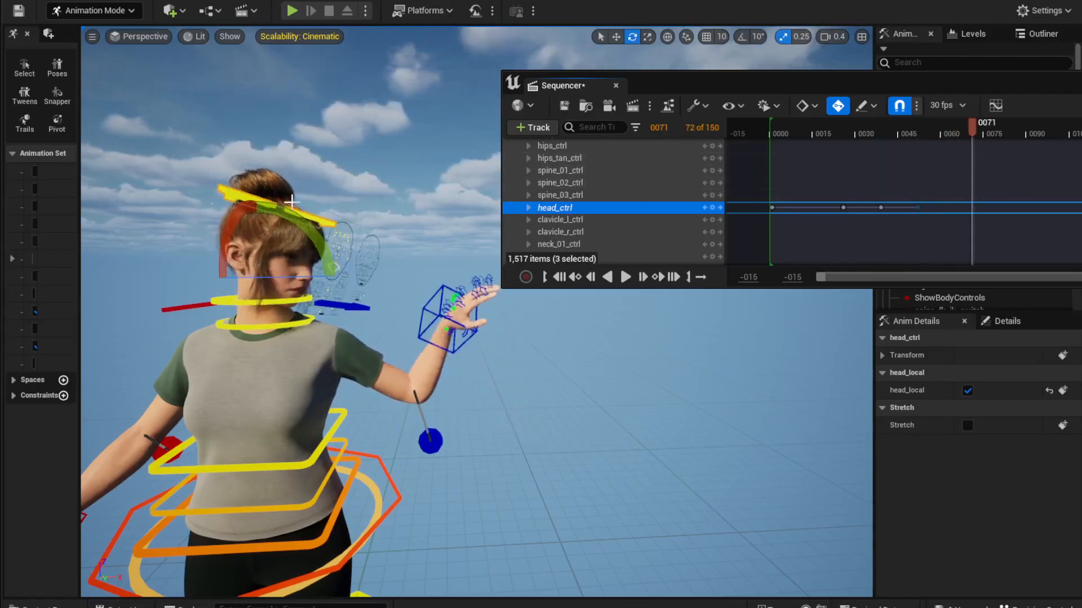
{"action": "left_click_drag", "start_coordinate": [321, 242], "coordinate": [314, 243]}
{"action": "left_click_drag", "start_coordinate": [289, 278], "coordinate": [267, 278]}
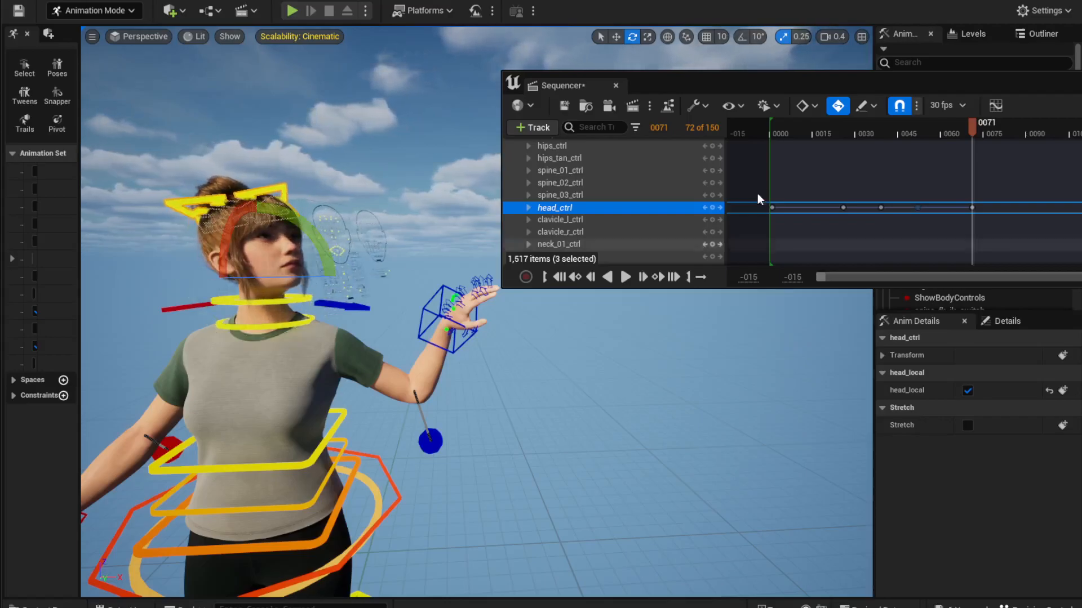
Play the sequence from the start and scrub back to frame 58 to review the head motion.
{"action": "left_click_drag", "start_coordinate": [975, 136], "coordinate": [775, 160]}
{"action": "key", "text": "space"}
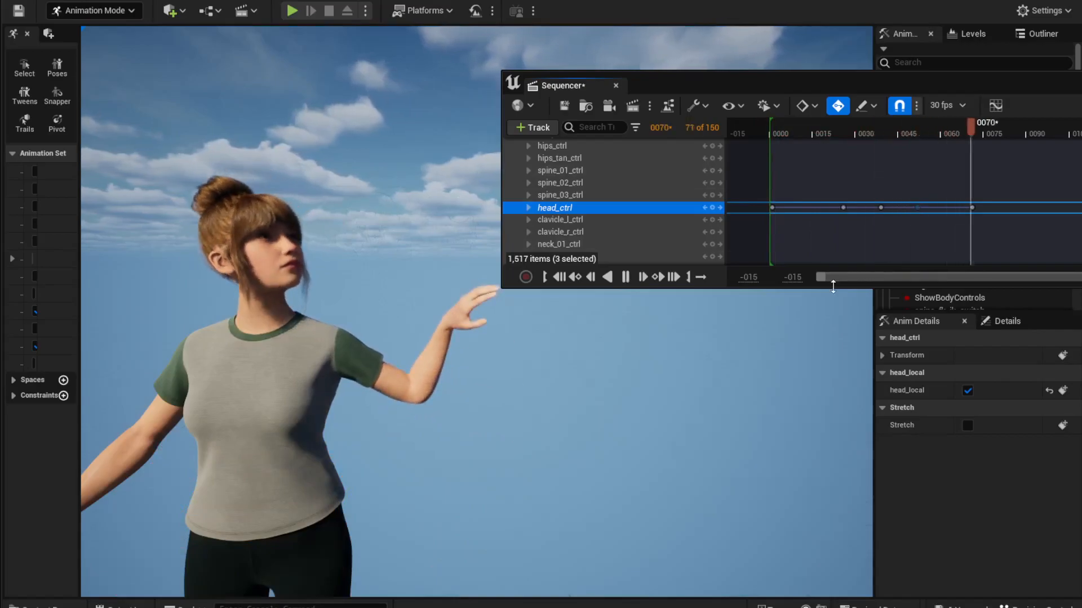
{"action": "mouse_move", "coordinate": [953, 127]}
{"action": "left_mouse_down"}
{"action": "mouse_move", "coordinate": [918, 126]}
{"action": "mouse_move", "coordinate": [934, 134]}
{"action": "left_mouse_up"}
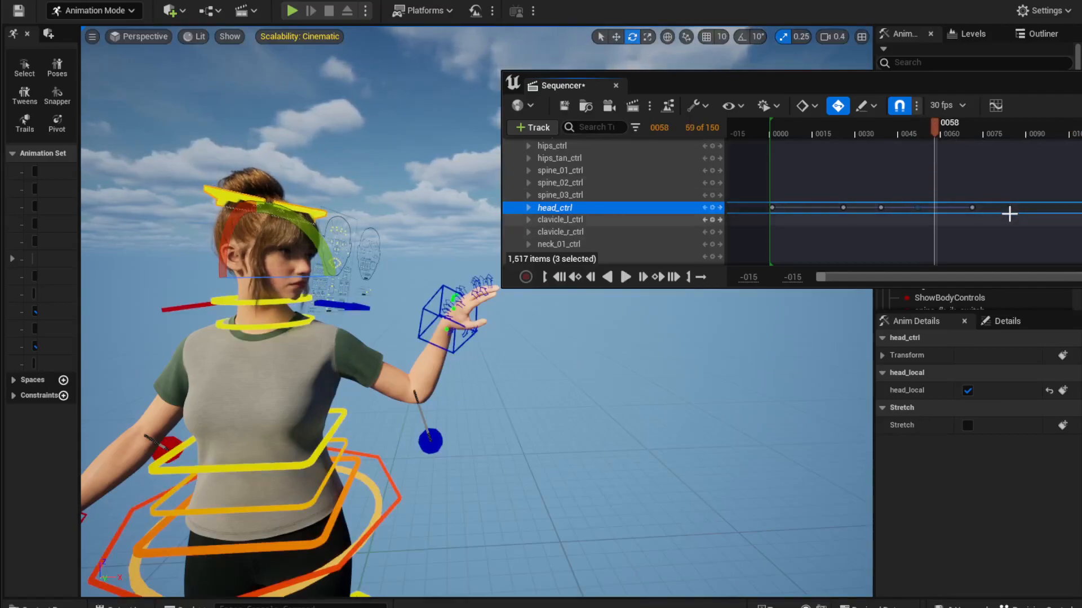
Move head_ctrl's keyframe at frame 71 earlier, to about frame 62.
{"action": "scroll", "coordinate": [1009, 213], "scroll_direction": "up", "scroll_amount": 4, "text": "ctrl"}
{"action": "scroll", "coordinate": [1009, 213], "scroll_direction": "up", "scroll_amount": 3, "text": "ctrl"}
{"action": "scroll", "coordinate": [1009, 213], "scroll_direction": "down", "scroll_amount": 1, "text": "ctrl"}
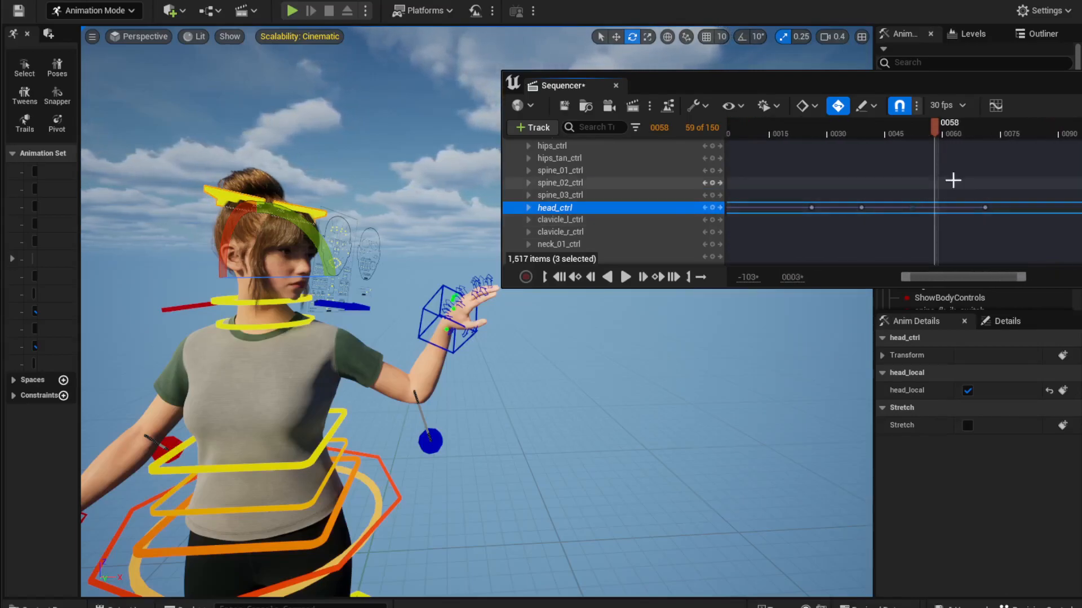
{"action": "left_click_drag", "start_coordinate": [987, 209], "coordinate": [952, 209]}
Play the sequence twice from around frame 45 to check the timing of the head lift.
{"action": "left_click_drag", "start_coordinate": [949, 120], "coordinate": [887, 136]}
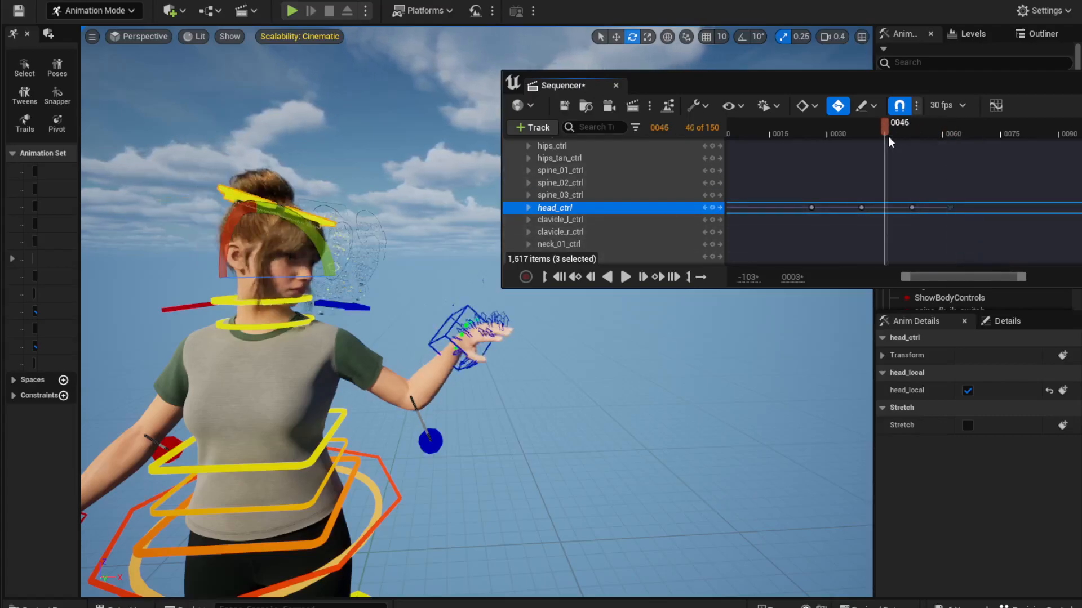
{"action": "key", "text": "space"}
{"action": "key", "text": "space"}
{"action": "left_click", "coordinate": [888, 135]}
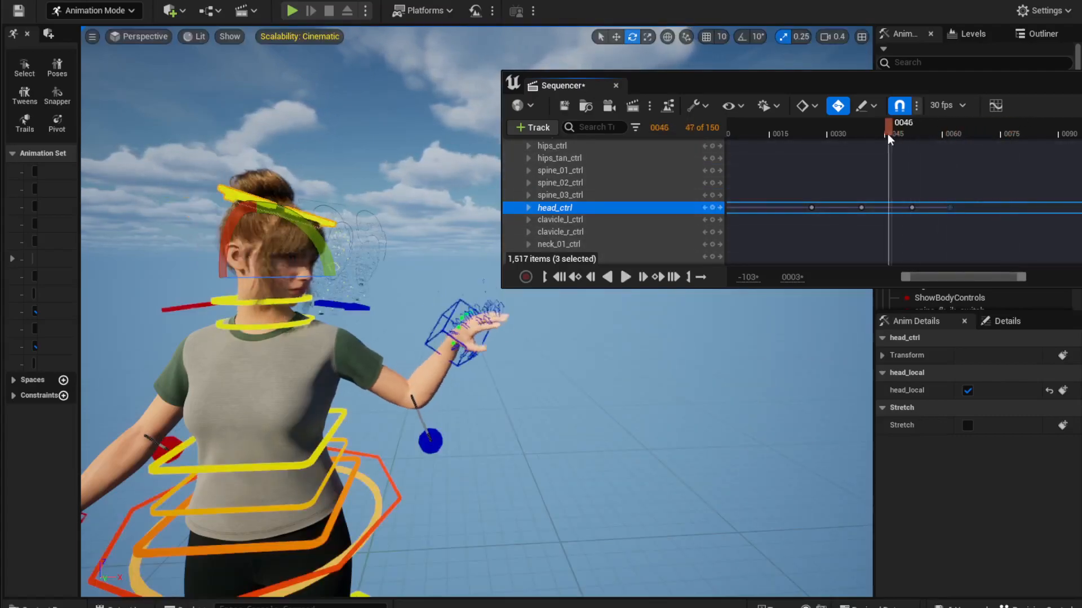
{"action": "key", "text": "space"}
{"action": "key", "text": "space"}
Add a head_ctrl keyframe at frame 66, and rotate the head slightly at frame 64.
{"action": "left_click_drag", "start_coordinate": [940, 128], "coordinate": [966, 127]}
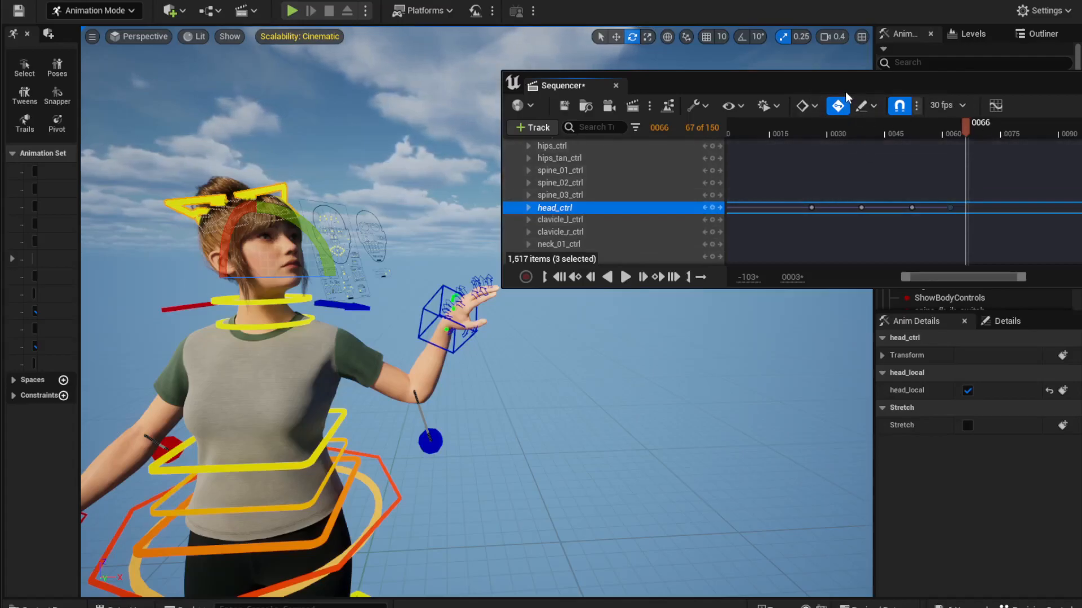
{"action": "left_click", "coordinate": [712, 208]}
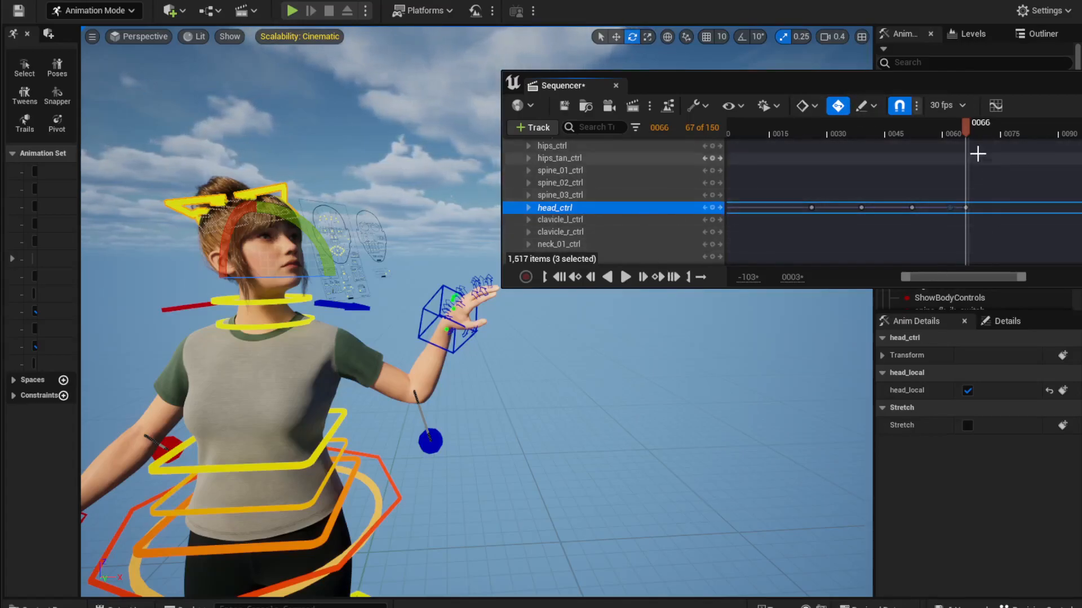
{"action": "left_click_drag", "start_coordinate": [965, 126], "coordinate": [959, 125]}
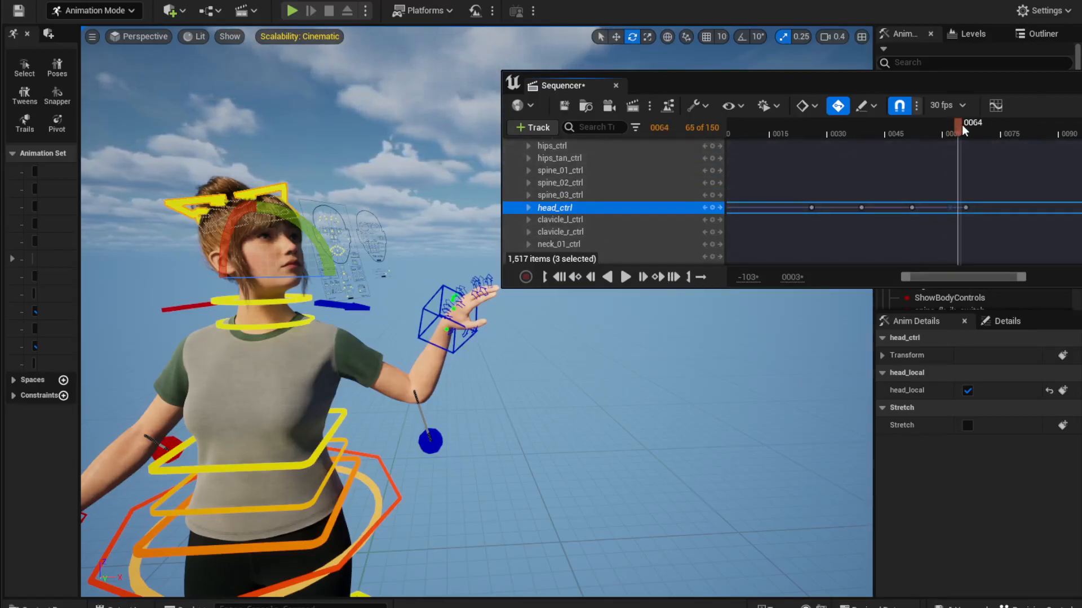
{"action": "left_click_drag", "start_coordinate": [303, 220], "coordinate": [302, 225]}
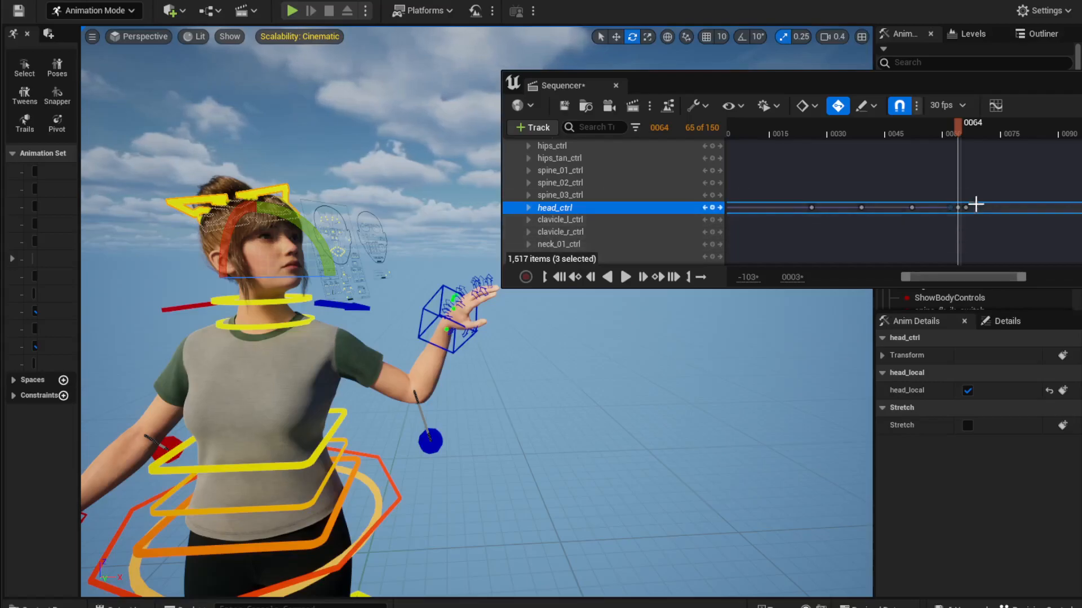
Play the sequence from about frame 56 to review how the head settles.
{"action": "scroll", "coordinate": [975, 188], "scroll_direction": "up", "scroll_amount": 6, "text": "ctrl"}
{"action": "left_click", "coordinate": [875, 131]}
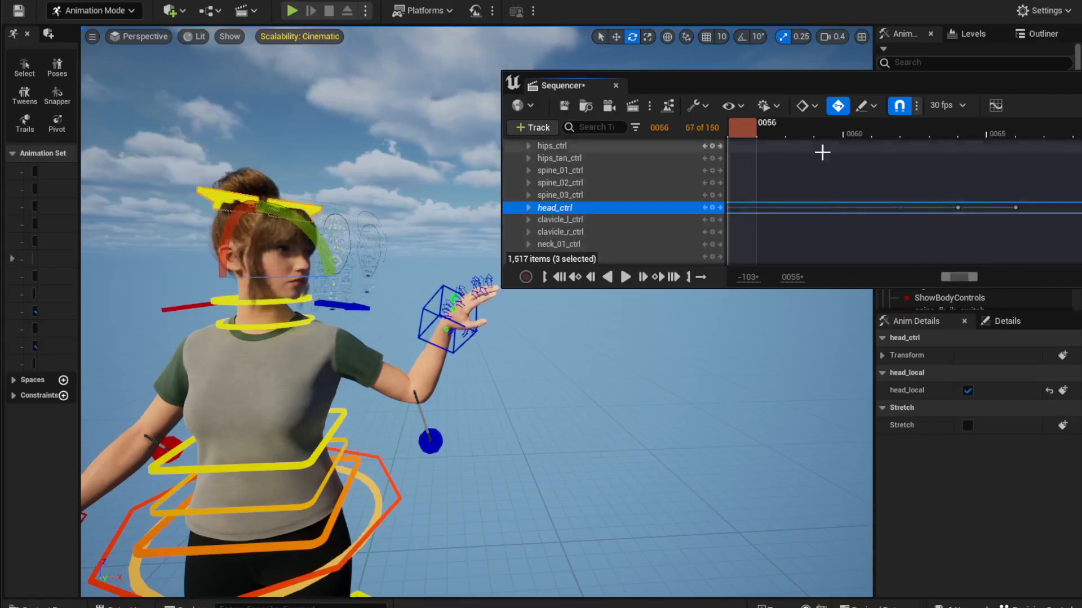
{"action": "key", "text": "space"}
{"action": "left_click", "coordinate": [762, 134]}
{"action": "key", "text": "space"}
{"action": "key", "text": "space"}
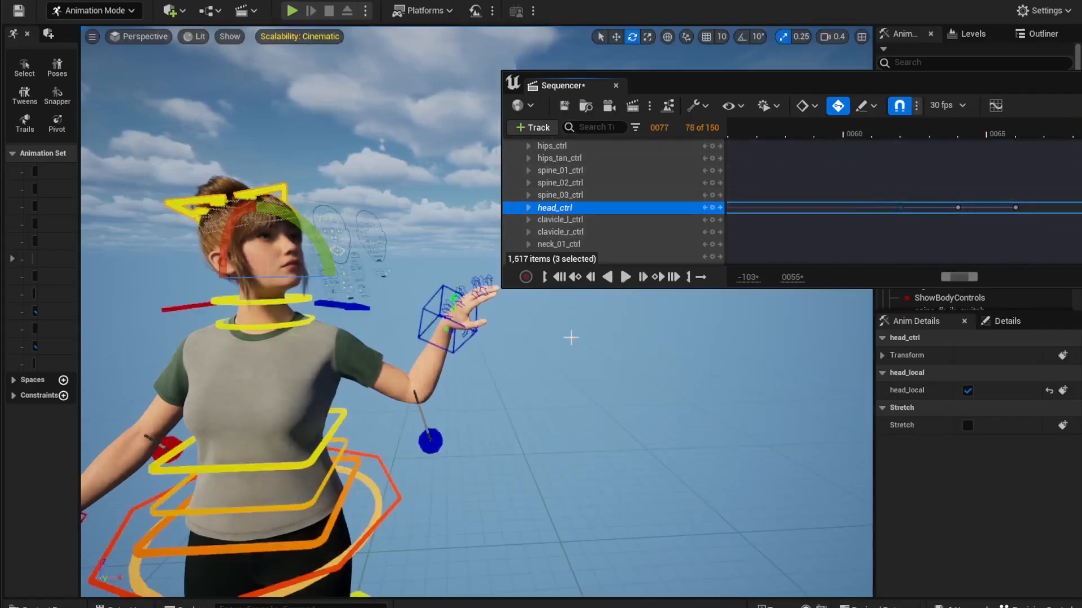
Select hand_l_ik_ctrl and delete its keyframes after the first one at the start of the sequence.
{"action": "left_click", "coordinate": [464, 343]}
{"action": "scroll", "coordinate": [918, 222], "scroll_direction": "down", "scroll_amount": 12, "text": "ctrl"}
{"action": "left_click_drag", "start_coordinate": [1079, 194], "coordinate": [935, 213]}
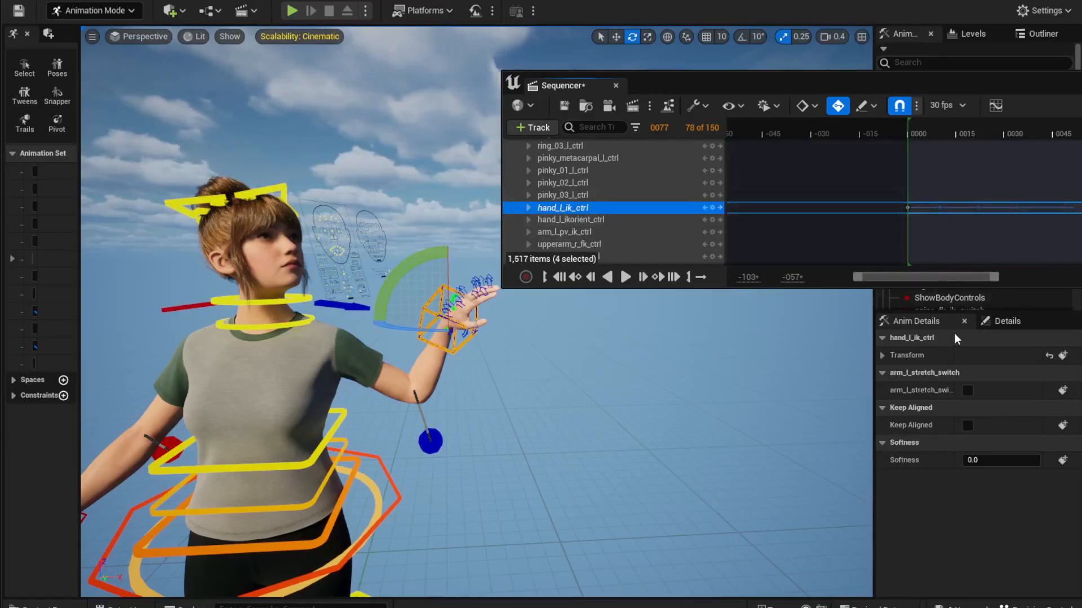
{"action": "key", "text": "Delete"}
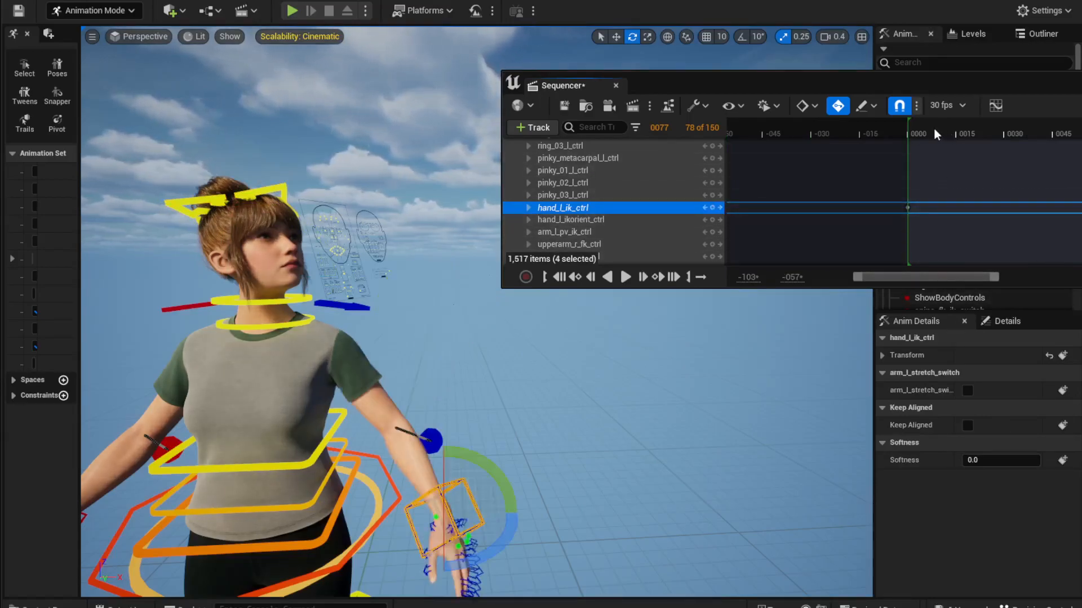
At frame 21, raise hand_l_ik_ctrl in front of the body and rotate it so the fingers point up.
{"action": "left_click", "coordinate": [911, 131]}
{"action": "left_click_drag", "start_coordinate": [911, 130], "coordinate": [975, 133]}
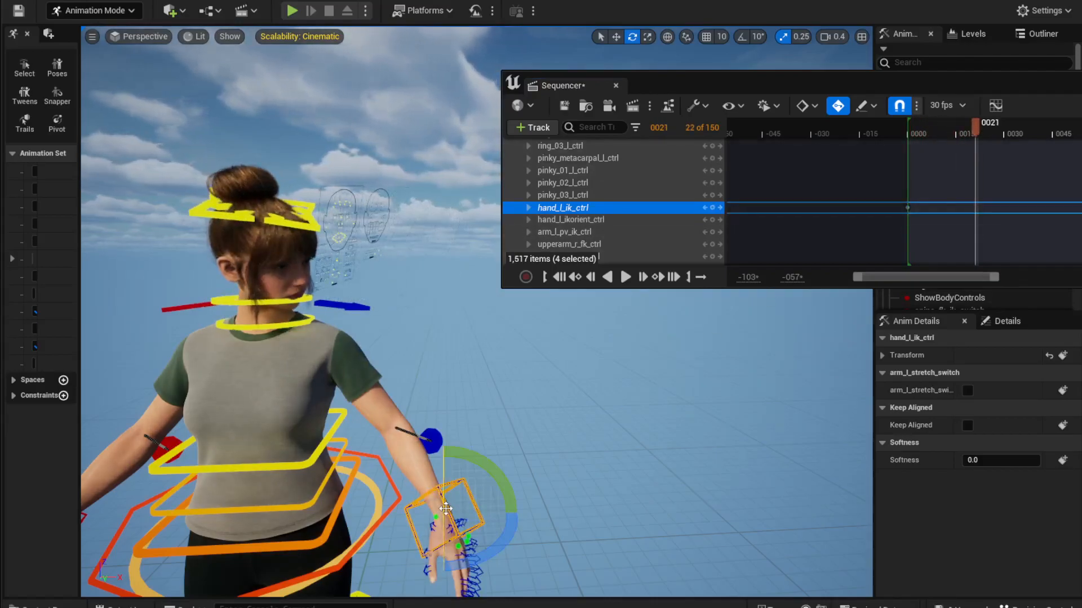
{"action": "key", "text": "w"}
{"action": "left_click_drag", "start_coordinate": [446, 509], "coordinate": [457, 471]}
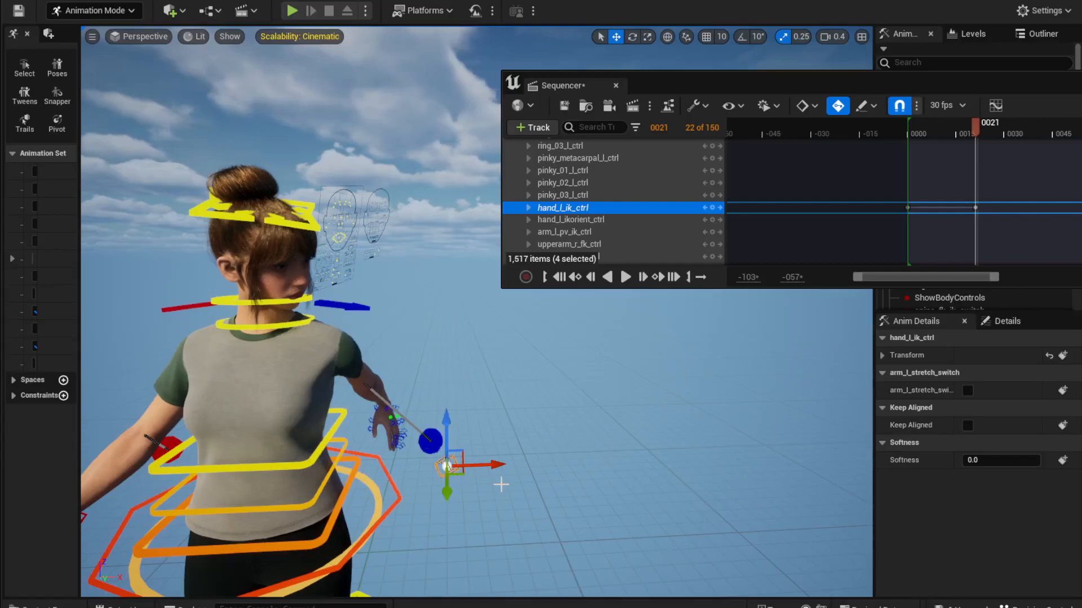
{"action": "key", "text": "ctrl+z"}
{"action": "left_click_drag", "start_coordinate": [444, 516], "coordinate": [461, 294], "text": "alt"}
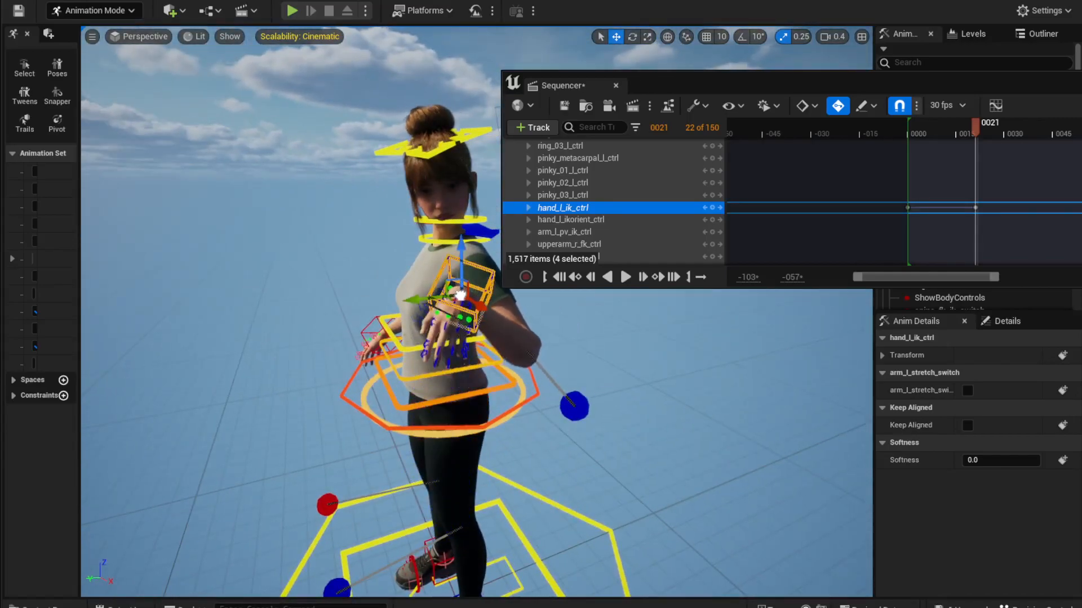
{"action": "key", "text": "e"}
{"action": "left_click_drag", "start_coordinate": [411, 253], "coordinate": [522, 366]}
{"action": "right_click_drag", "start_coordinate": [522, 366], "coordinate": [676, 356]}
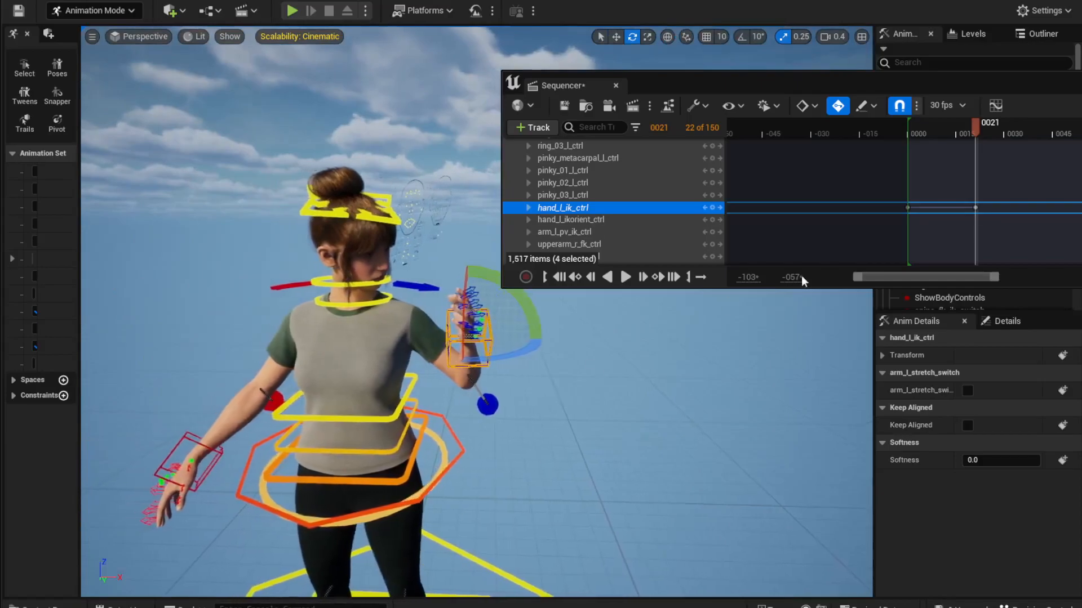
Add a keyframe for hand_l_ik_ctrl at frame 25.
{"action": "mouse_move", "coordinate": [980, 134]}
{"action": "left_mouse_down"}
{"action": "mouse_move", "coordinate": [914, 143]}
{"action": "mouse_move", "coordinate": [997, 135]}
{"action": "mouse_move", "coordinate": [971, 130]}
{"action": "mouse_move", "coordinate": [988, 130]}
{"action": "left_mouse_up"}
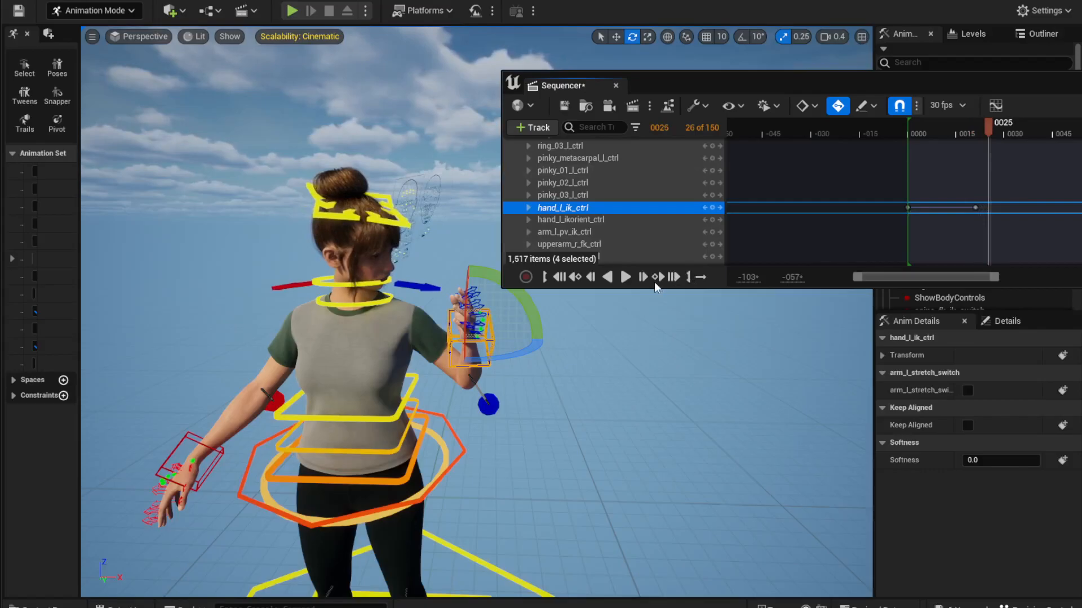
{"action": "left_click", "coordinate": [712, 208]}
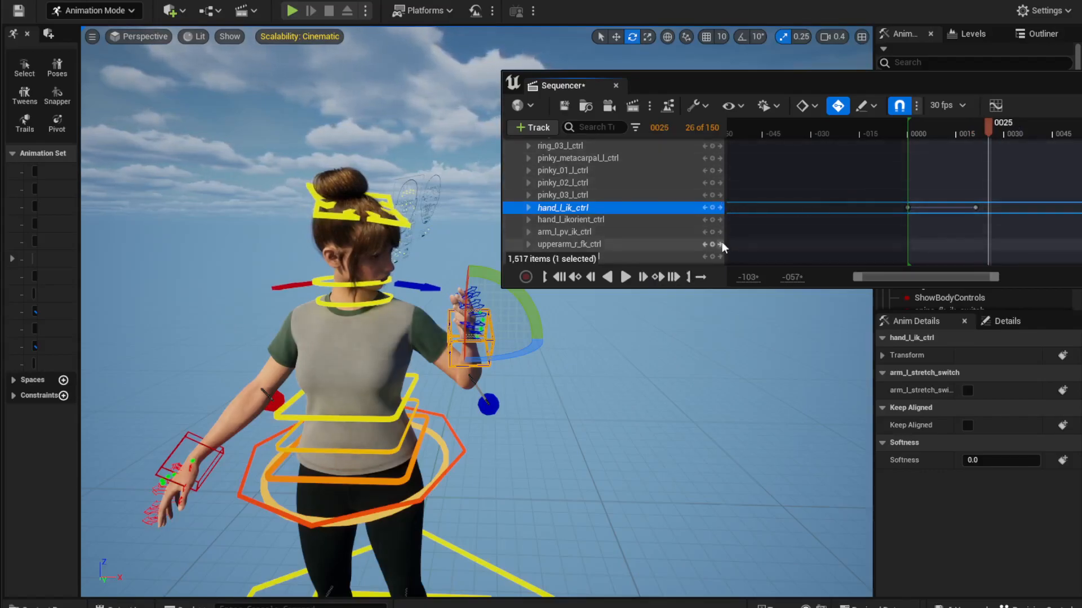
{"action": "left_click", "coordinate": [713, 207]}
At frame 23, between the last two hand keyframes, rotate hand_l_ik_ctrl slightly.
{"action": "left_click_drag", "start_coordinate": [988, 133], "coordinate": [979, 125]}
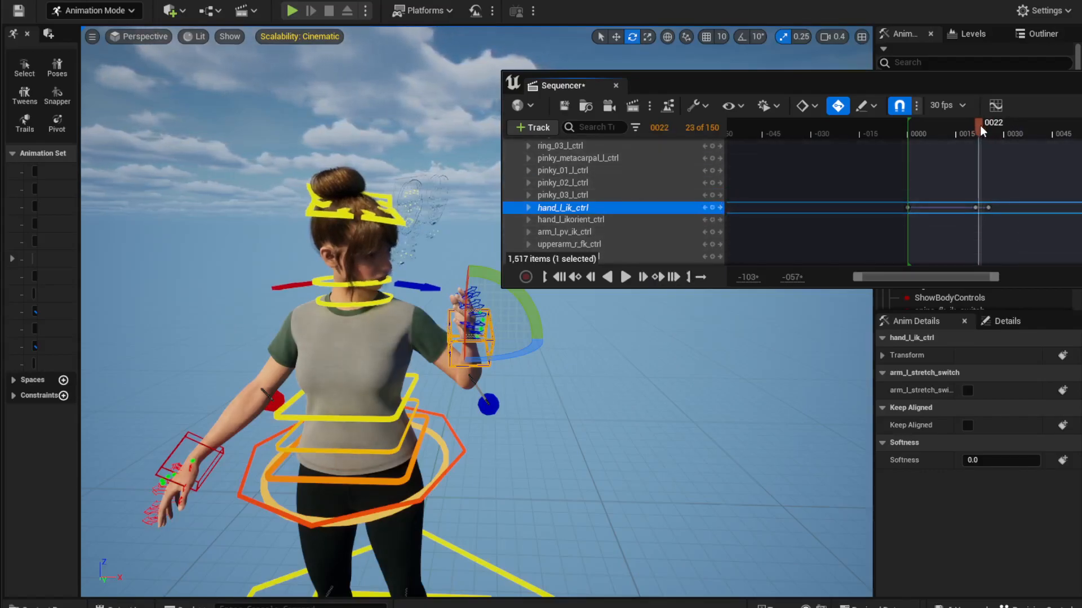
{"action": "left_click", "coordinate": [985, 126]}
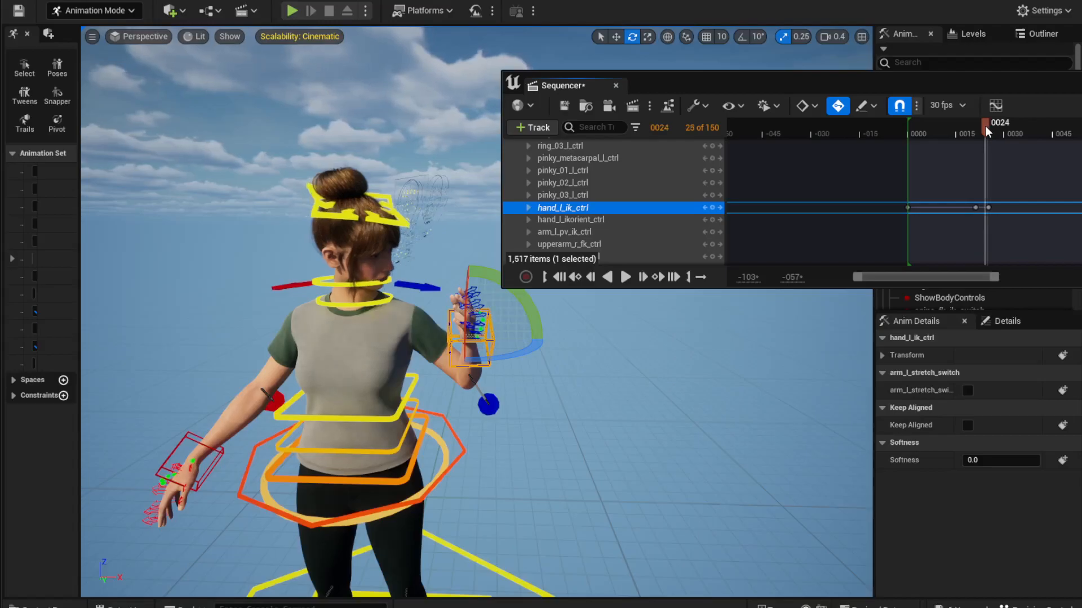
{"action": "left_click_drag", "start_coordinate": [985, 126], "coordinate": [986, 135]}
{"action": "scroll", "coordinate": [1025, 211], "scroll_direction": "up", "scroll_amount": 8, "text": "ctrl"}
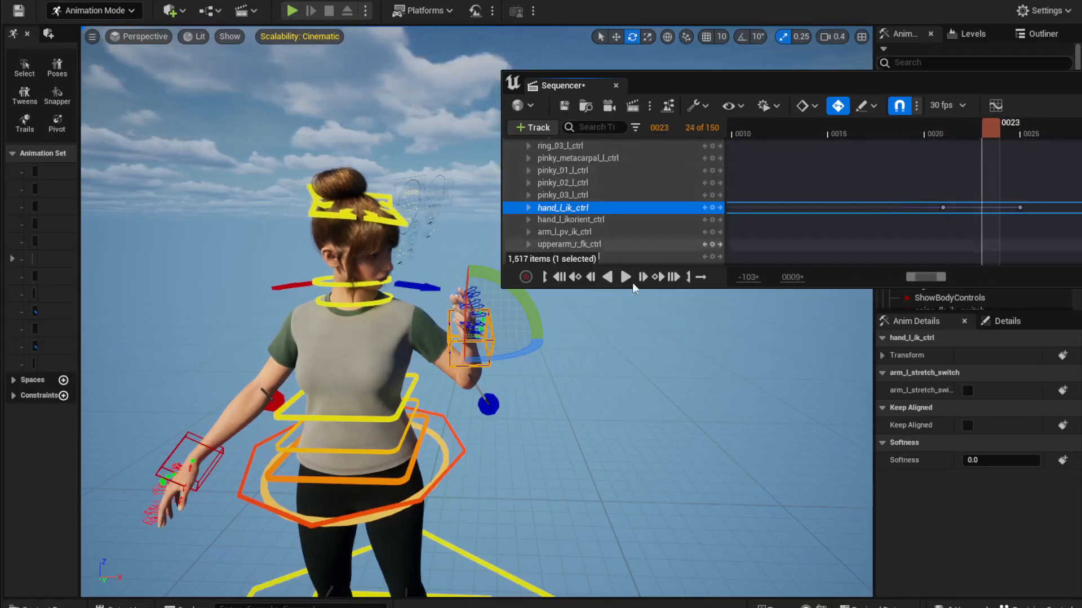
{"action": "left_click_drag", "start_coordinate": [522, 302], "coordinate": [524, 308]}
{"action": "key", "text": "w"}
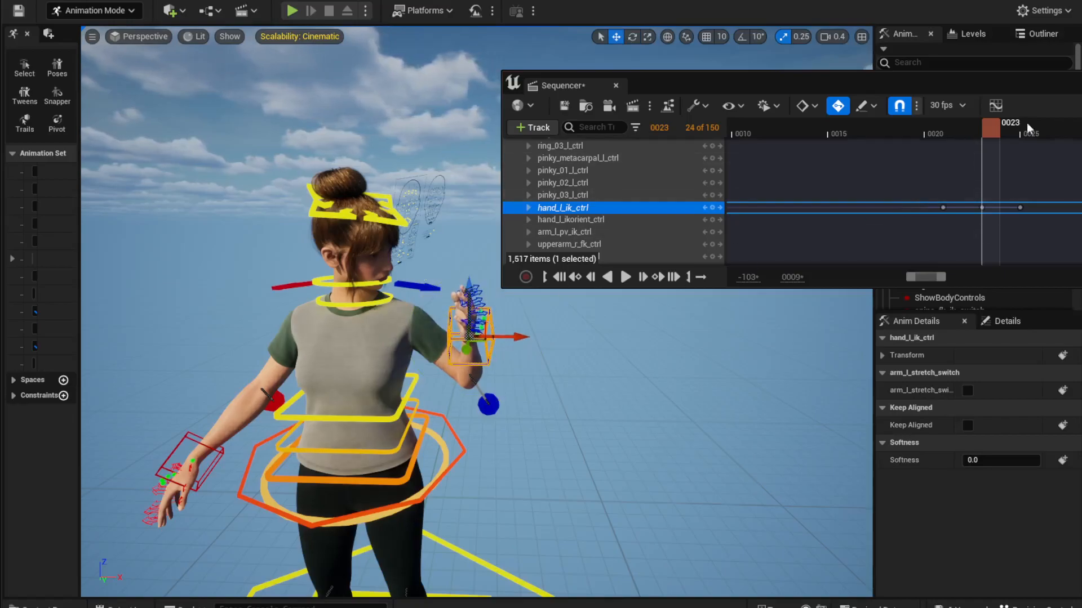
Play the sequence to review the hand and head motion, and return to frame 12.
{"action": "left_click_drag", "start_coordinate": [990, 127], "coordinate": [831, 151]}
{"action": "key", "text": "space"}
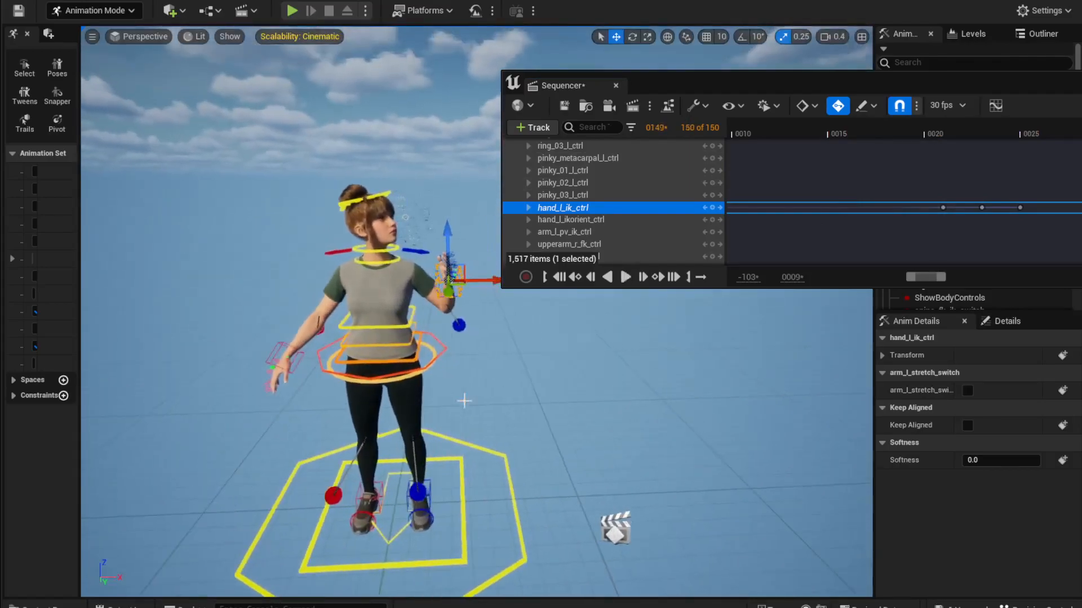
{"action": "left_click_drag", "start_coordinate": [942, 125], "coordinate": [770, 165]}
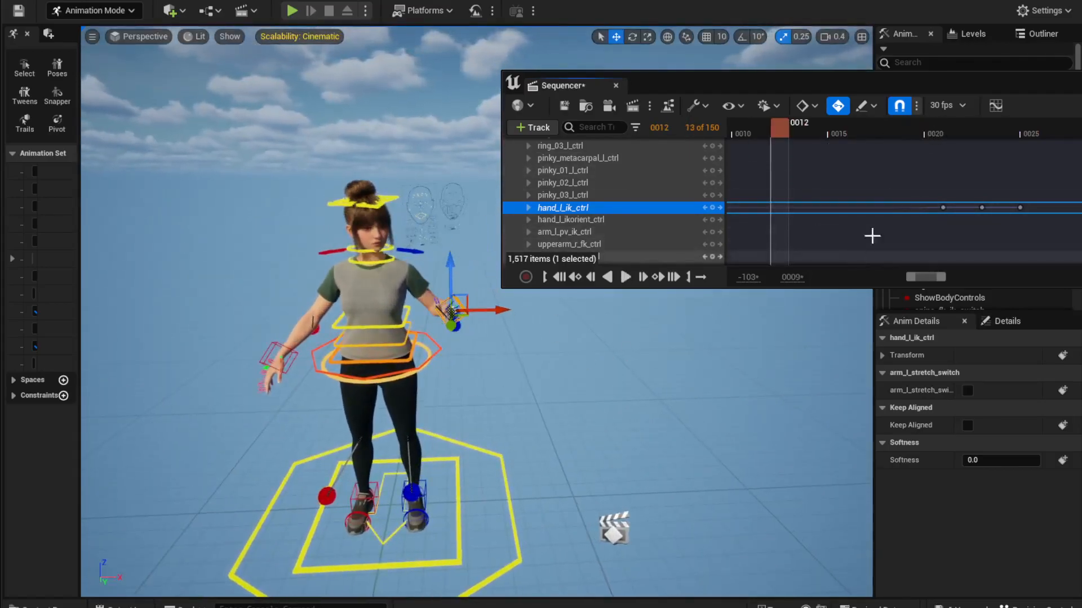
{"action": "scroll", "coordinate": [923, 239], "scroll_direction": "down", "scroll_amount": 6, "text": "ctrl"}
{"action": "scroll", "coordinate": [925, 238], "scroll_direction": "down", "scroll_amount": 5, "text": "ctrl"}
{"action": "left_click_drag", "start_coordinate": [941, 275], "coordinate": [906, 281]}
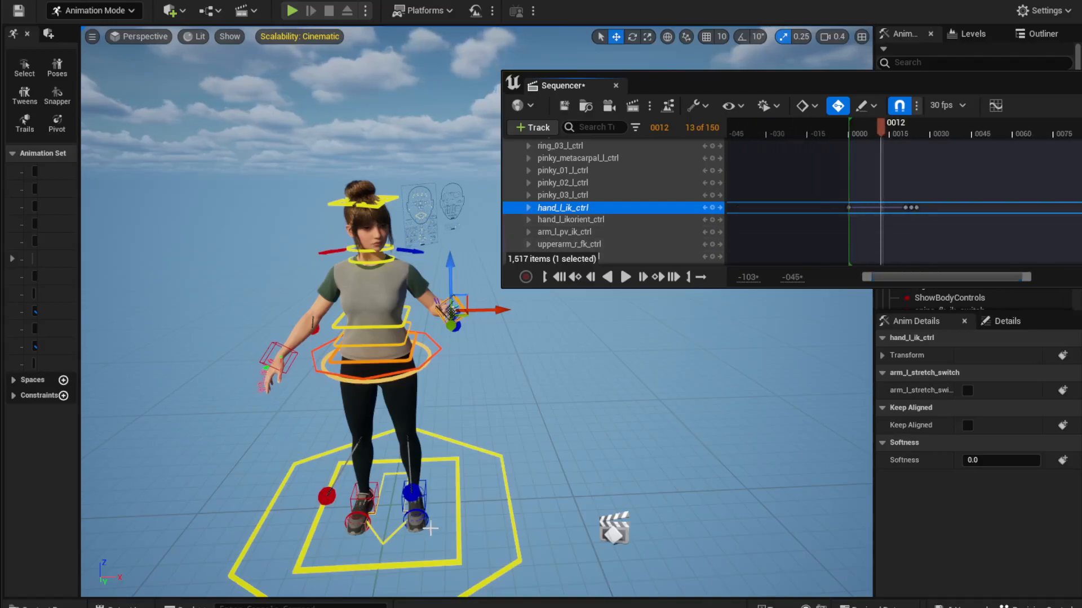
At frame 12, lift foot_l_ik_ctrl and move it forward so the left leg takes a step.
{"action": "left_click", "coordinate": [425, 488]}
{"action": "left_click_drag", "start_coordinate": [481, 404], "coordinate": [388, 417], "text": "alt"}
{"action": "scroll", "coordinate": [480, 405], "scroll_direction": "up", "scroll_amount": 2}
{"action": "left_click_drag", "start_coordinate": [484, 414], "coordinate": [484, 330]}
{"action": "left_click_drag", "start_coordinate": [454, 369], "coordinate": [406, 332], "text": "alt"}
{"action": "left_click_drag", "start_coordinate": [553, 440], "coordinate": [550, 403], "text": "alt"}
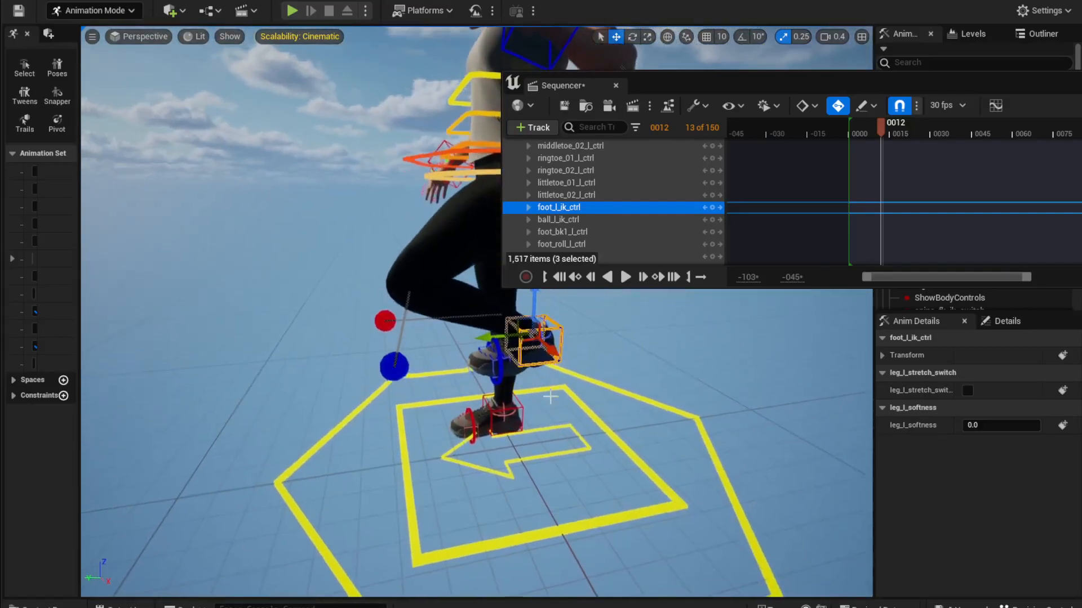
{"action": "left_click_drag", "start_coordinate": [533, 341], "coordinate": [362, 383]}
{"action": "left_click_drag", "start_coordinate": [504, 407], "coordinate": [653, 394], "text": "alt"}
{"action": "right_click_drag", "start_coordinate": [633, 336], "coordinate": [563, 336], "text": "alt"}
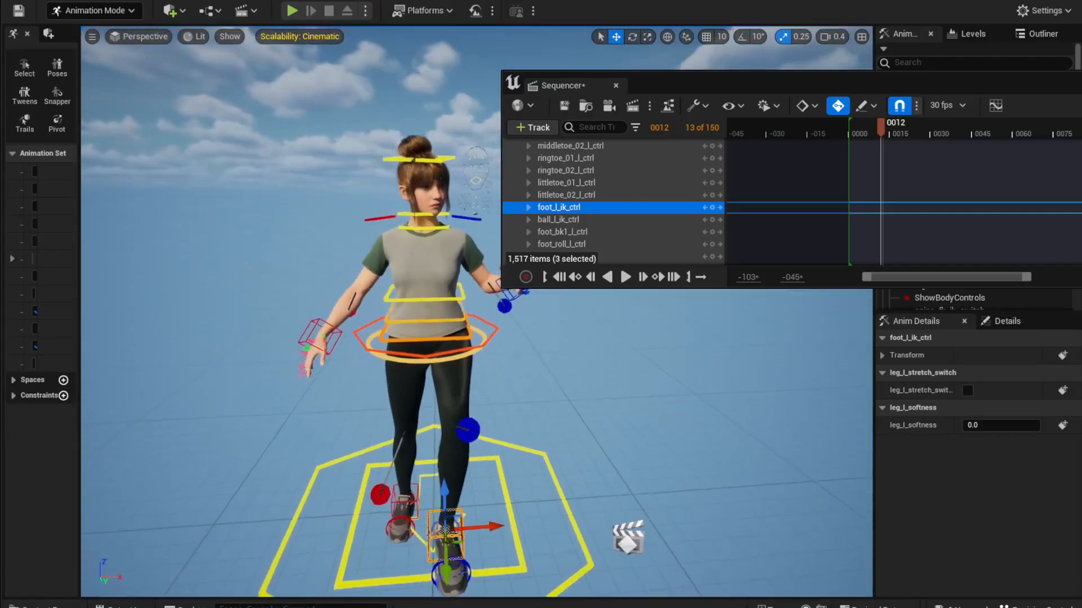
{"action": "middle_click_drag", "start_coordinate": [632, 336], "coordinate": [583, 338], "text": "alt"}
{"action": "scroll", "coordinate": [925, 212], "scroll_direction": "up", "scroll_amount": 15}
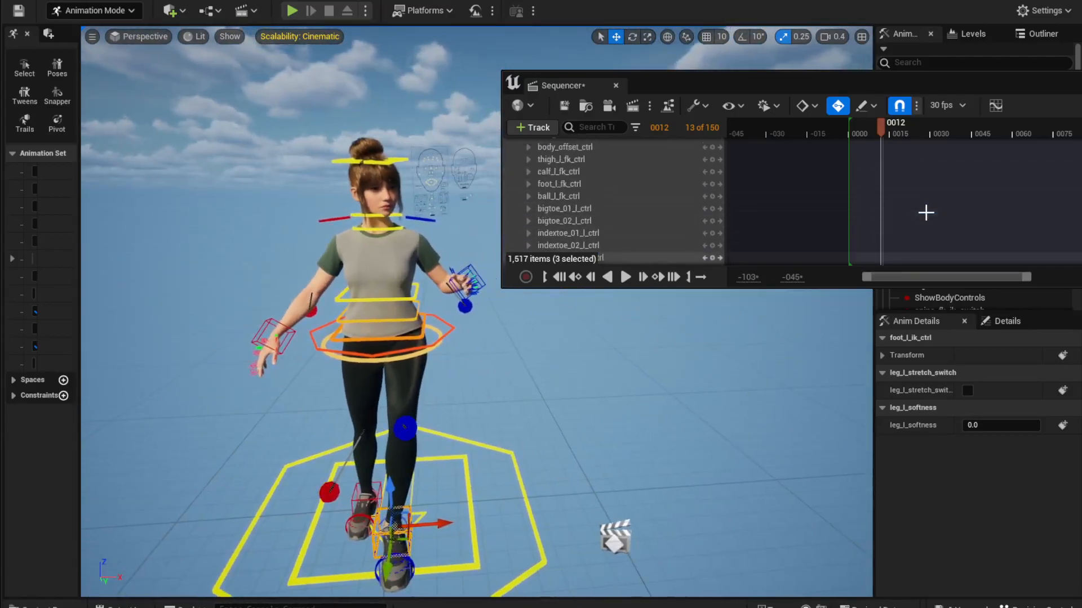
{"action": "scroll", "coordinate": [925, 213], "scroll_direction": "down", "scroll_amount": 15}
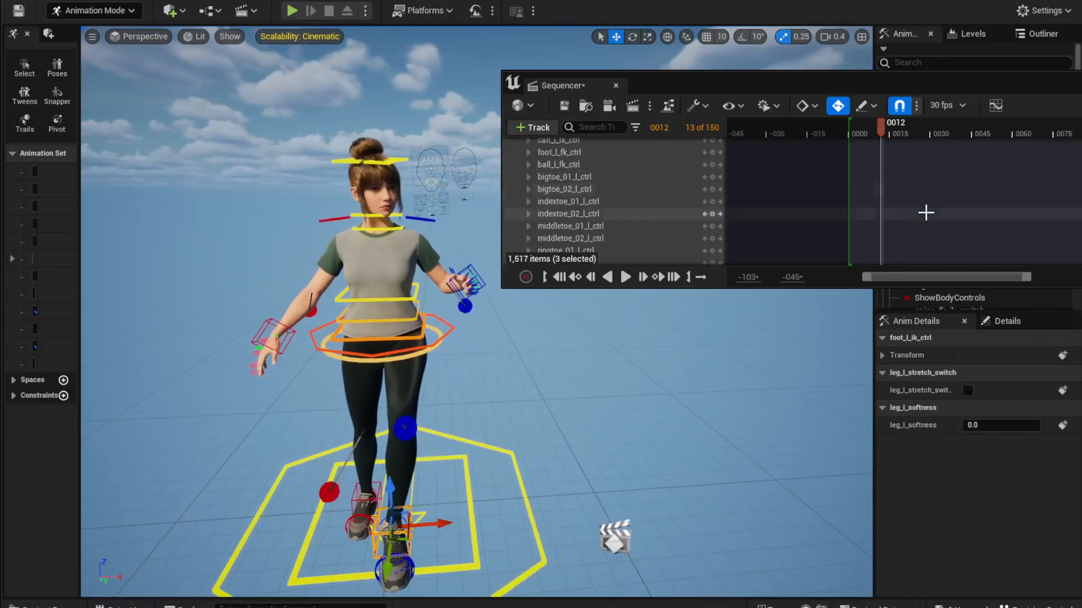
{"action": "scroll", "coordinate": [924, 212], "scroll_direction": "up", "scroll_amount": 2}
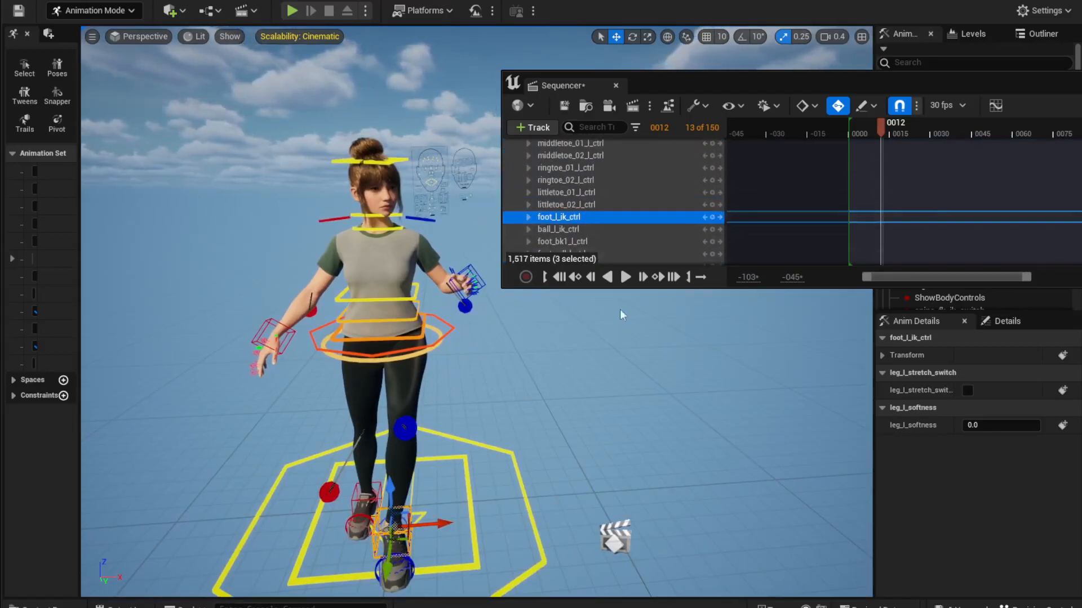
{"action": "right_click_drag", "start_coordinate": [543, 316], "coordinate": [552, 308]}
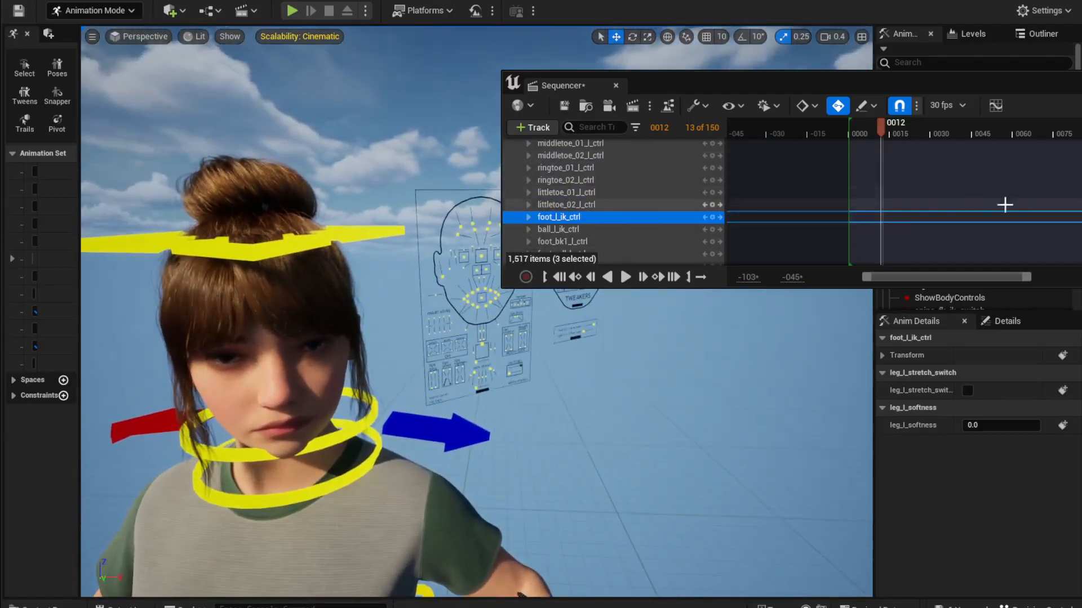
Collapse the Body tracks, select Face_ControlBoard_CtrlRig under Face, and bring the facial control board into view.
{"action": "scroll", "coordinate": [640, 198], "scroll_direction": "up", "scroll_amount": 13}
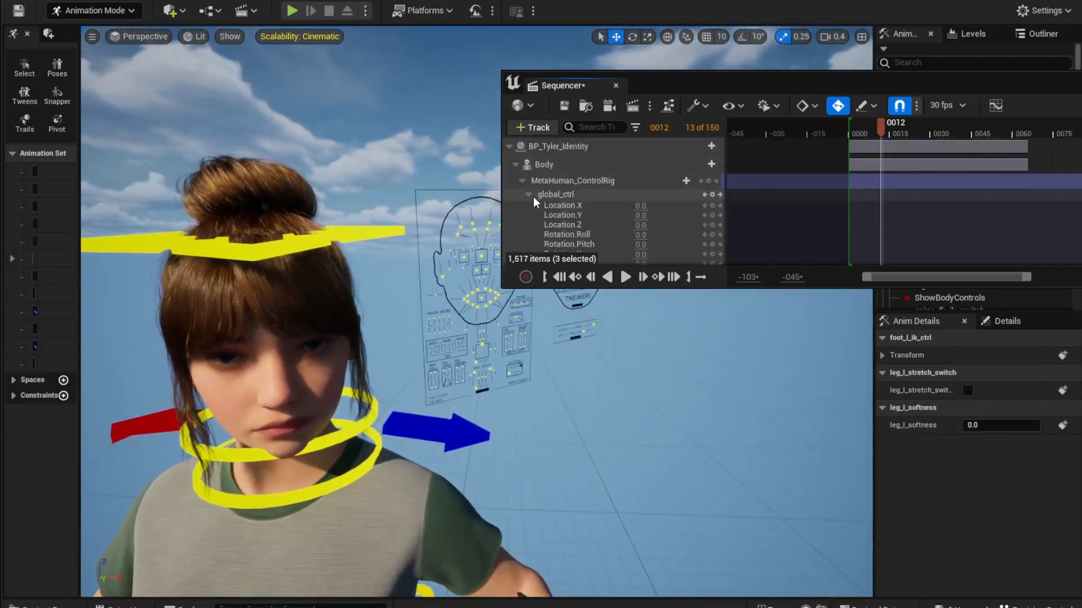
{"action": "left_click", "coordinate": [528, 194]}
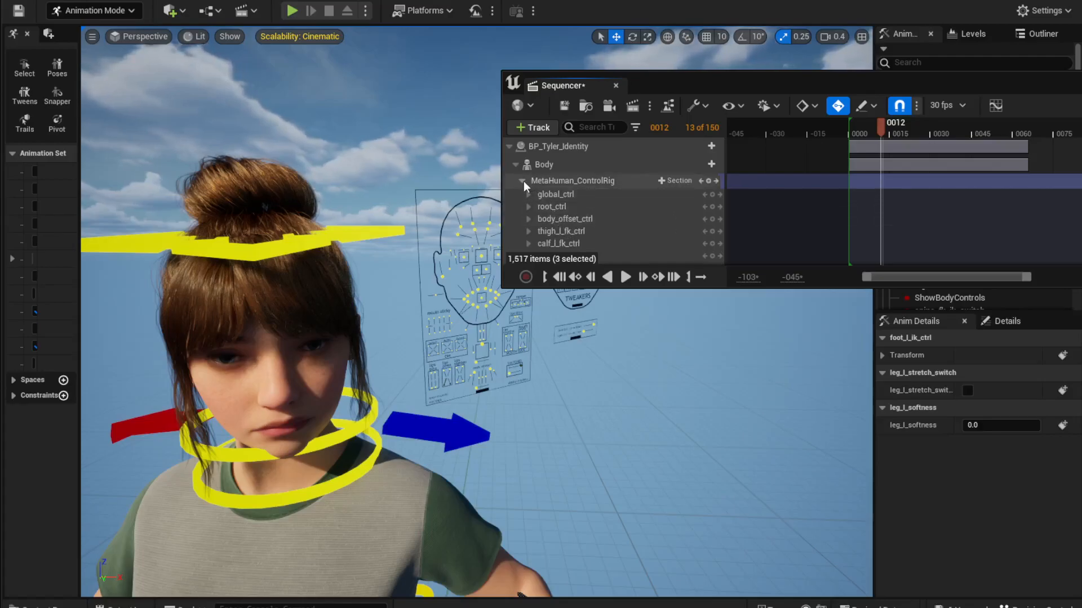
{"action": "left_click", "coordinate": [516, 166]}
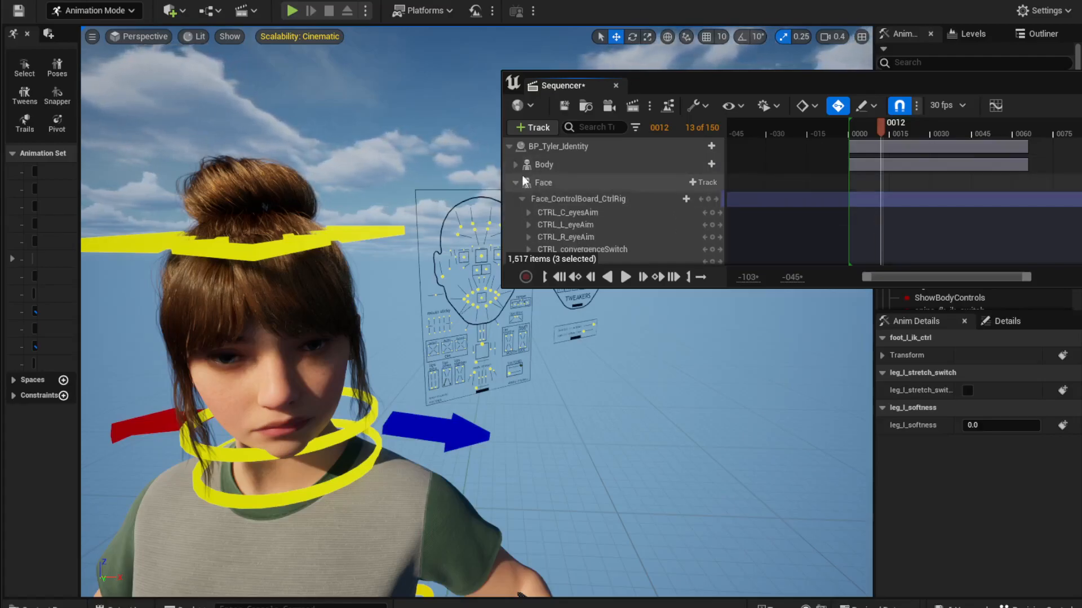
{"action": "left_click", "coordinate": [555, 199]}
{"action": "right_click_drag", "start_coordinate": [394, 338], "coordinate": [405, 282]}
{"action": "mouse_move", "coordinate": [696, 328]}
{"action": "right_mouse_down"}
{"action": "mouse_move", "coordinate": [707, 322]}
{"action": "mouse_move", "coordinate": [696, 328]}
{"action": "right_mouse_up"}
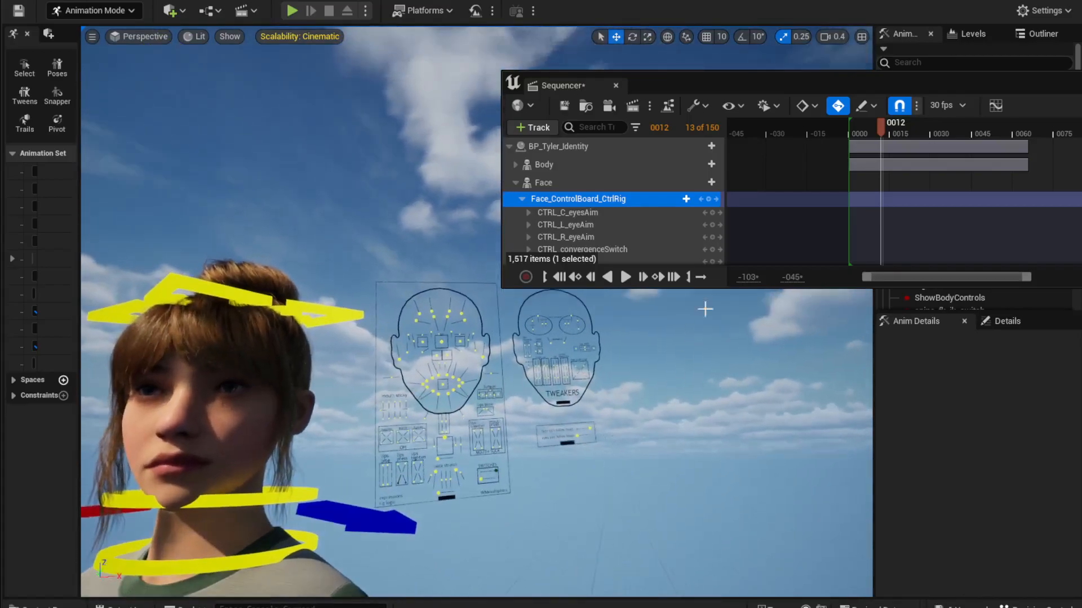
Try moving the CTRL_L_nose control on the face board and undo the move.
{"action": "left_click", "coordinate": [442, 340]}
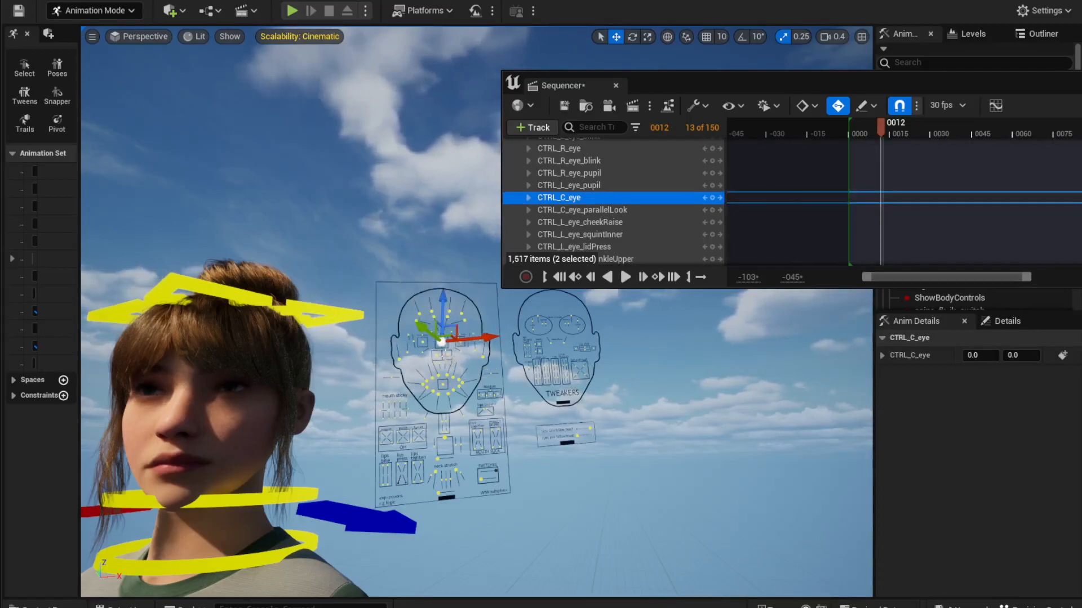
{"action": "left_click", "coordinate": [454, 355]}
{"action": "left_click_drag", "start_coordinate": [446, 313], "coordinate": [522, 316]}
{"action": "key", "text": "ctrl+z"}
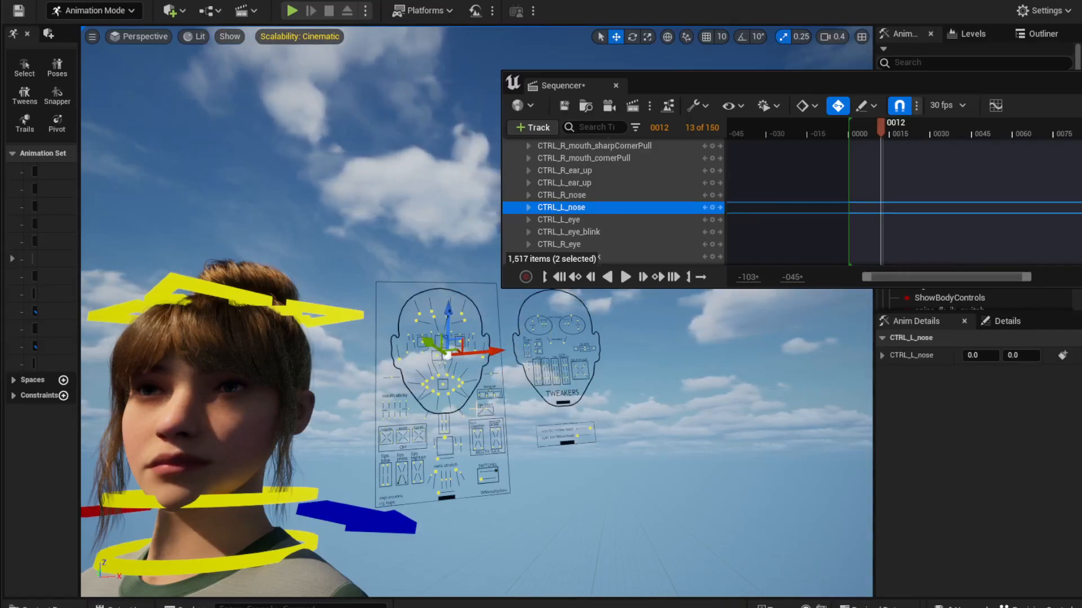
{"action": "left_click_drag", "start_coordinate": [449, 309], "coordinate": [446, 318]}
Select CTRL_L_nose and CTRL_R_nose together and move them diagonally to about -0.34, -0.51.
{"action": "right_click_drag", "start_coordinate": [481, 414], "coordinate": [466, 372]}
{"action": "key", "text": "w"}
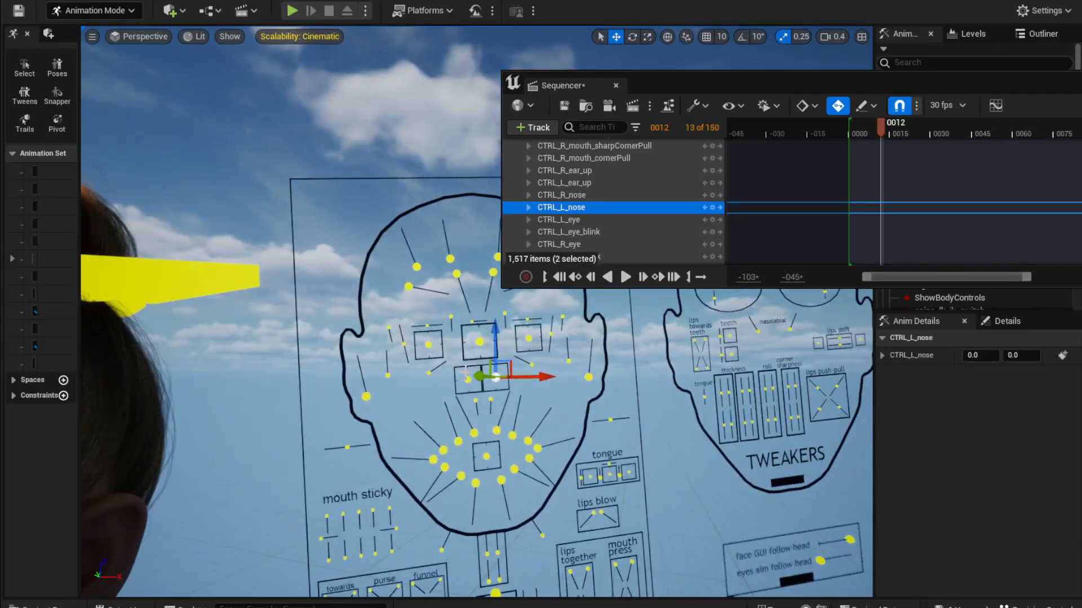
{"action": "left_click", "coordinate": [466, 379], "text": "ctrl"}
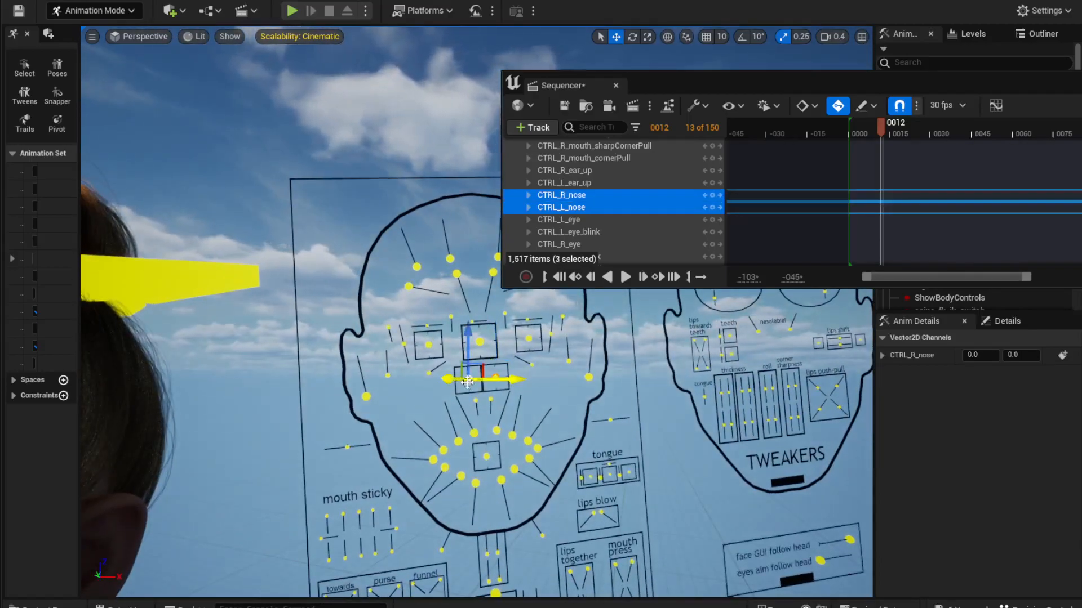
{"action": "key", "text": "s"}
{"action": "right_click_drag", "start_coordinate": [512, 406], "coordinate": [514, 402]}
{"action": "key", "text": "w"}
{"action": "left_click_drag", "start_coordinate": [458, 289], "coordinate": [506, 342]}
Select the lower ring of mouth controls on the face board, from CTRL_L_mouth_dimple round to CTRL_R_mouth_dimple.
{"action": "mouse_move", "coordinate": [547, 381]}
{"action": "right_mouse_down"}
{"action": "mouse_move", "coordinate": [567, 372]}
{"action": "mouse_move", "coordinate": [564, 383]}
{"action": "mouse_move", "coordinate": [540, 384]}
{"action": "right_mouse_up"}
{"action": "key", "text": "w"}
{"action": "scroll", "coordinate": [567, 372], "scroll_direction": "down", "scroll_amount": 3}
{"action": "key", "text": "s"}
{"action": "right_click_drag", "start_coordinate": [455, 415], "coordinate": [454, 414]}
{"action": "key", "text": "w"}
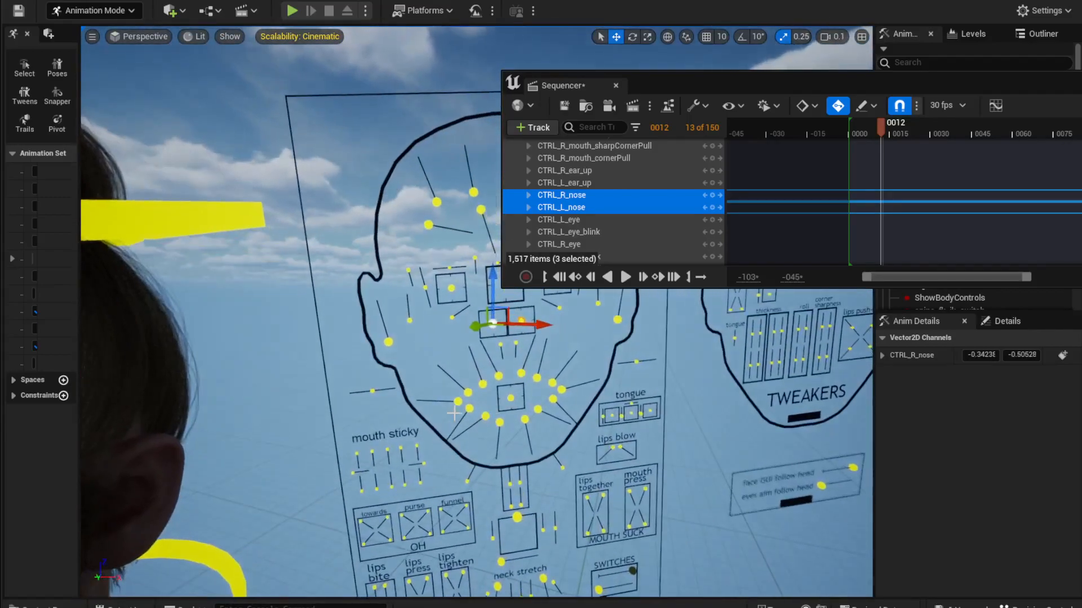
{"action": "left_click", "coordinate": [458, 403]}
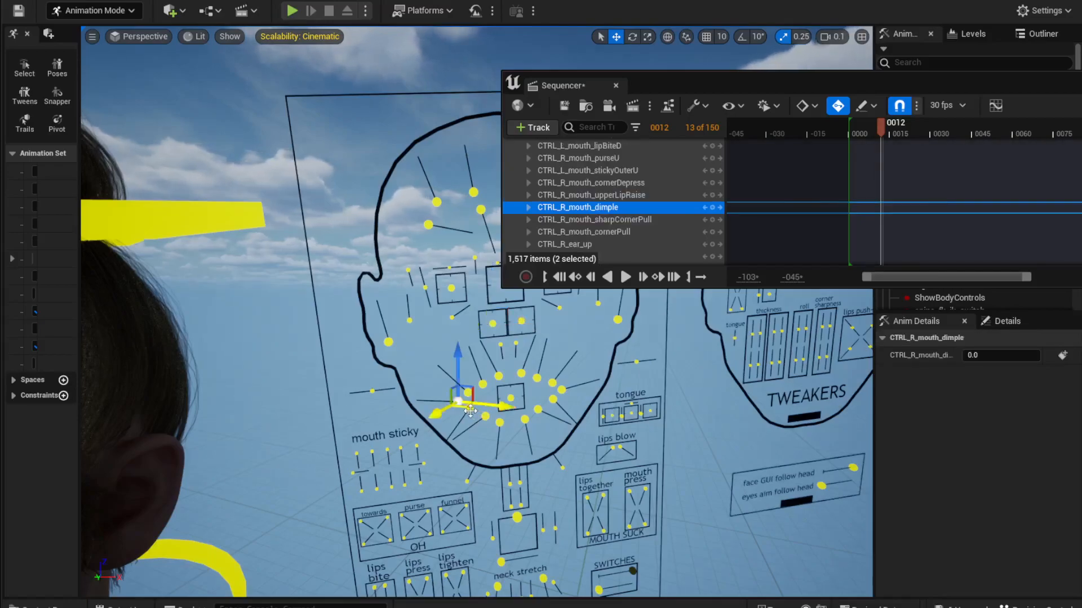
{"action": "left_click", "coordinate": [563, 388]}
{"action": "right_click_drag", "start_coordinate": [567, 429], "coordinate": [576, 437]}
{"action": "key", "text": "w"}
{"action": "key", "text": "s"}
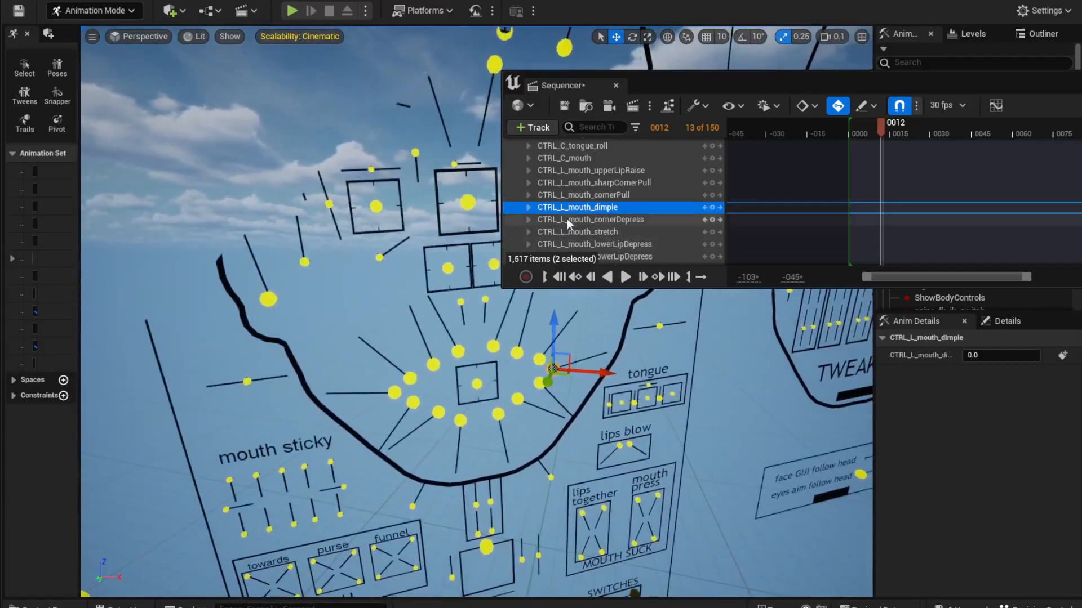
{"action": "left_click", "coordinate": [523, 400], "text": "shift"}
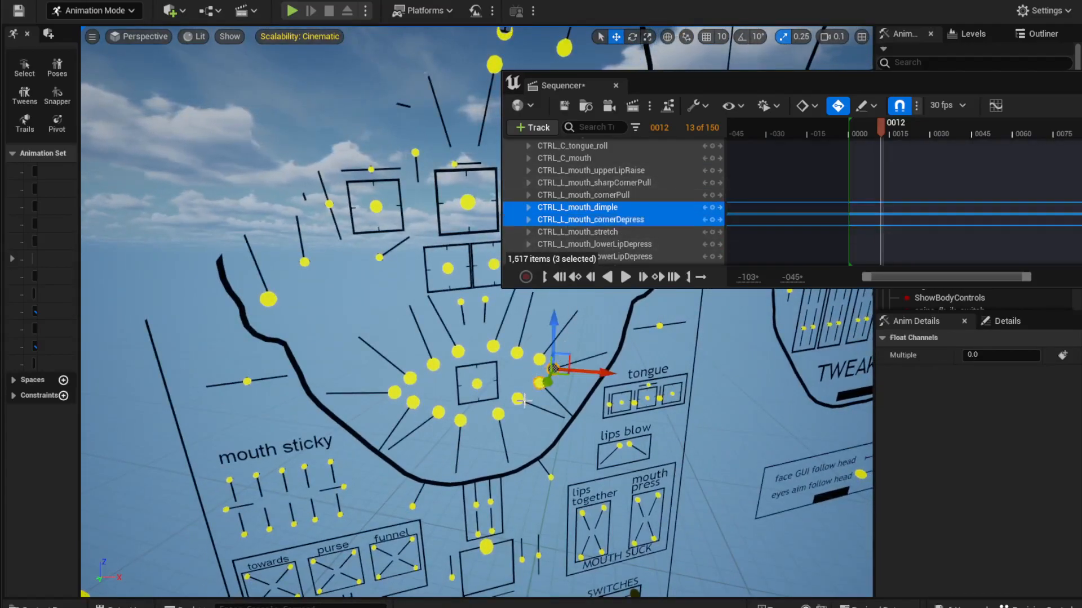
{"action": "left_click", "coordinate": [517, 399], "text": "shift"}
{"action": "left_click", "coordinate": [498, 414], "text": "shift"}
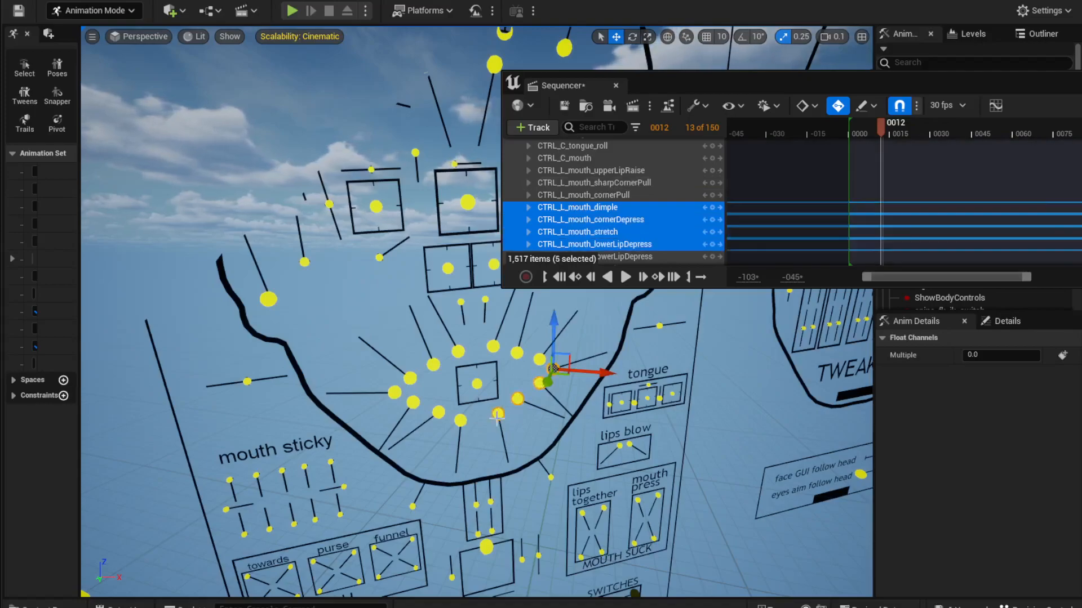
{"action": "left_click", "coordinate": [460, 420], "text": "shift"}
{"action": "left_click", "coordinate": [439, 412], "text": "shift"}
{"action": "left_click", "coordinate": [412, 402], "text": "shift"}
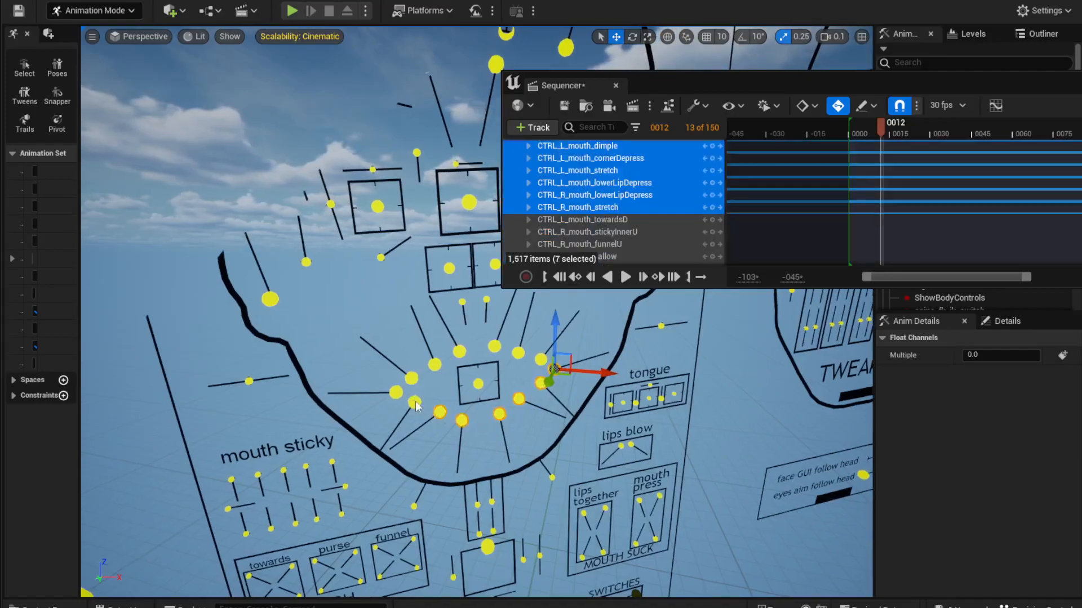
{"action": "left_click", "coordinate": [394, 392], "text": "shift"}
At frame 12, push the selected mouth controls to 1.0 and pull them back close to rest, leaving them keyframed.
{"action": "key", "text": "s"}
{"action": "scroll", "coordinate": [451, 377], "scroll_direction": "up", "scroll_amount": 3}
{"action": "right_click_drag", "start_coordinate": [406, 401], "coordinate": [548, 325]}
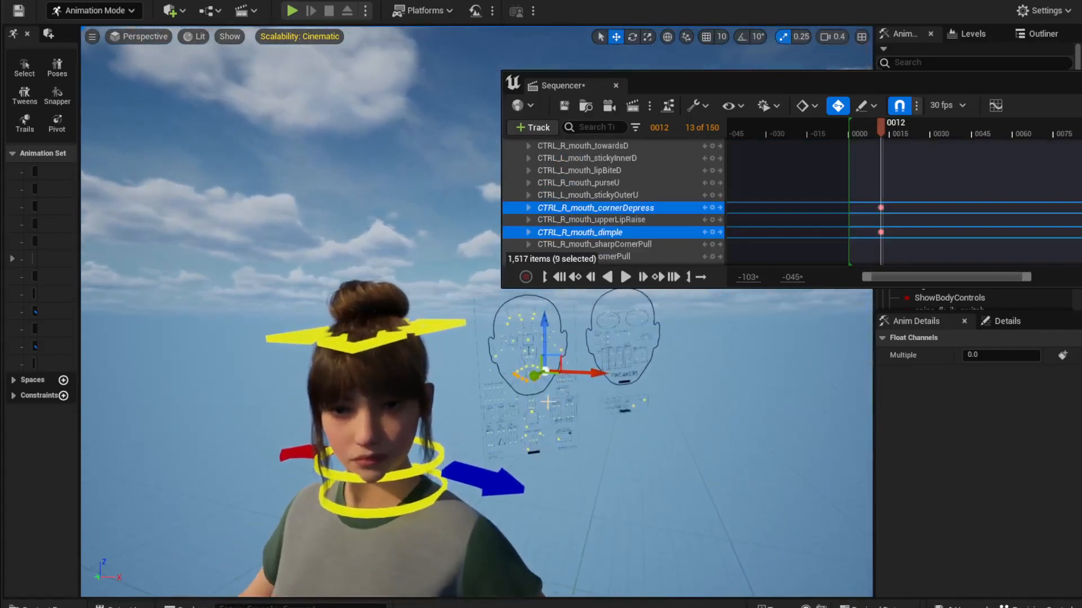
{"action": "left_click_drag", "start_coordinate": [550, 359], "coordinate": [544, 356]}
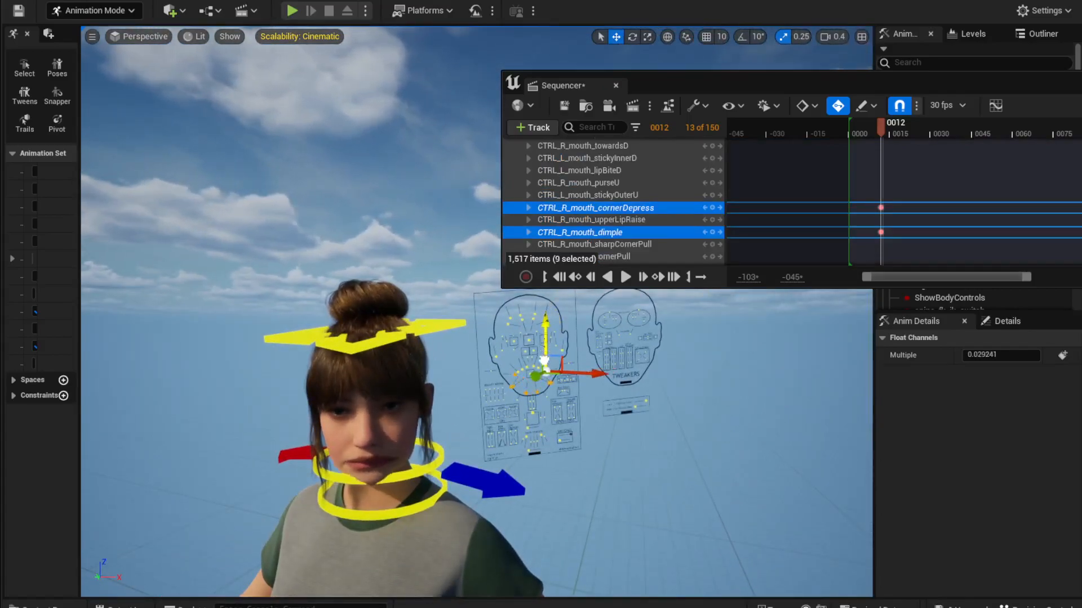
{"action": "left_click_drag", "start_coordinate": [566, 314], "coordinate": [544, 304]}
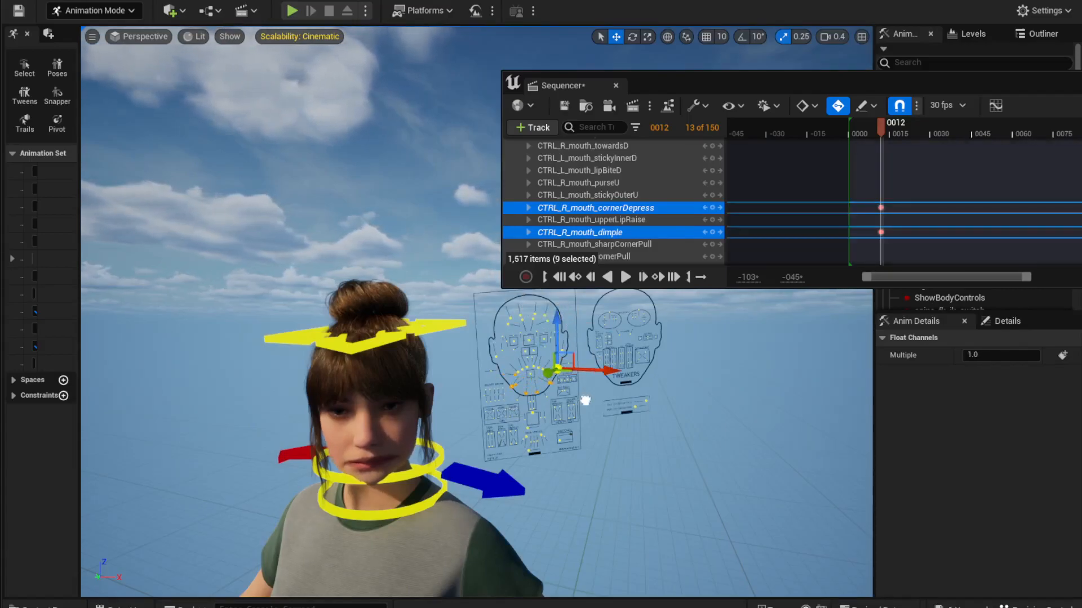
{"action": "left_click_drag", "start_coordinate": [493, 379], "coordinate": [481, 352]}
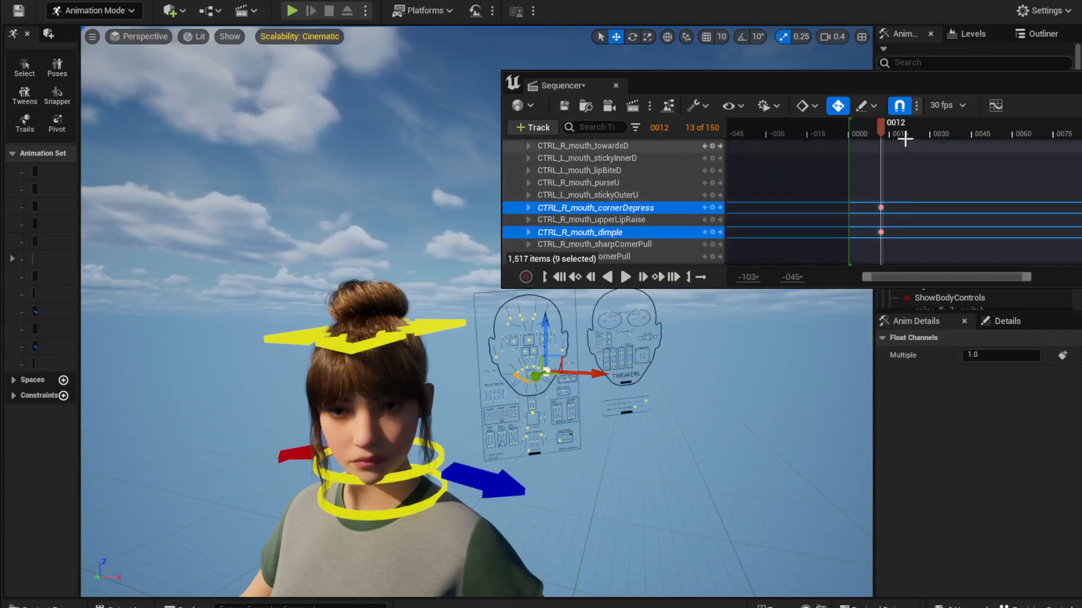
At frame 53, keyframe the selected mouth controls at 1.0 and play the sequence to review the mouth motion.
{"action": "left_click_drag", "start_coordinate": [894, 125], "coordinate": [995, 133]}
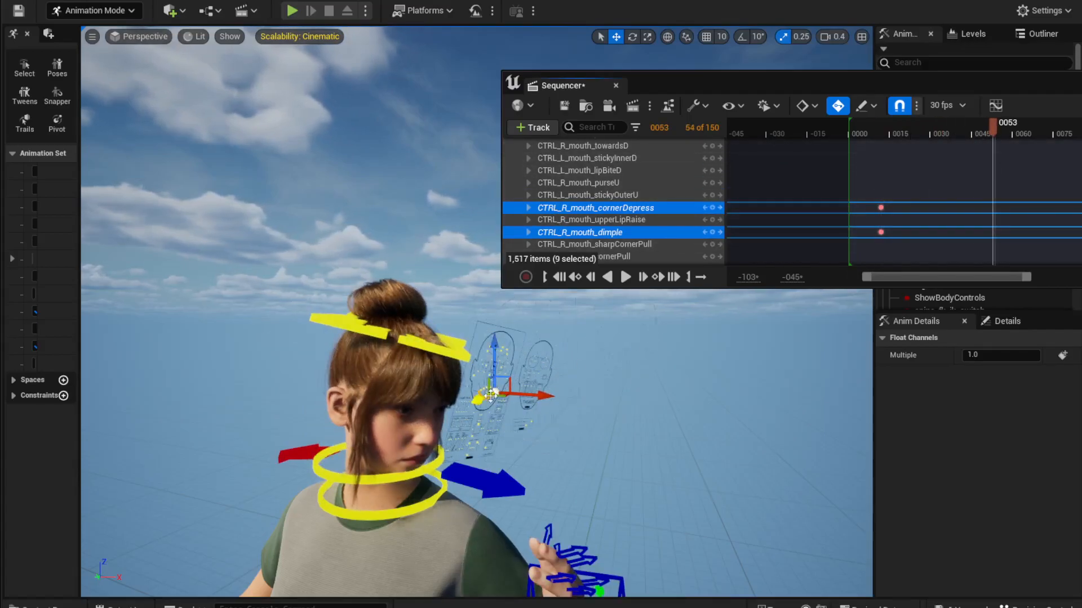
{"action": "left_click_drag", "start_coordinate": [1002, 131], "coordinate": [888, 147]}
{"action": "key", "text": "space"}
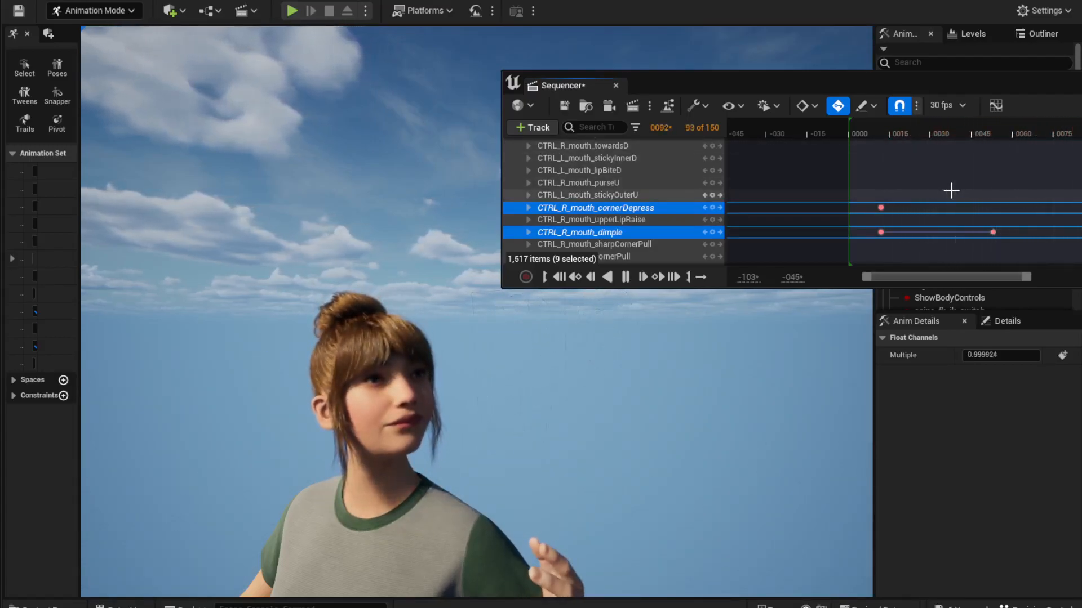
{"action": "key", "text": "space"}
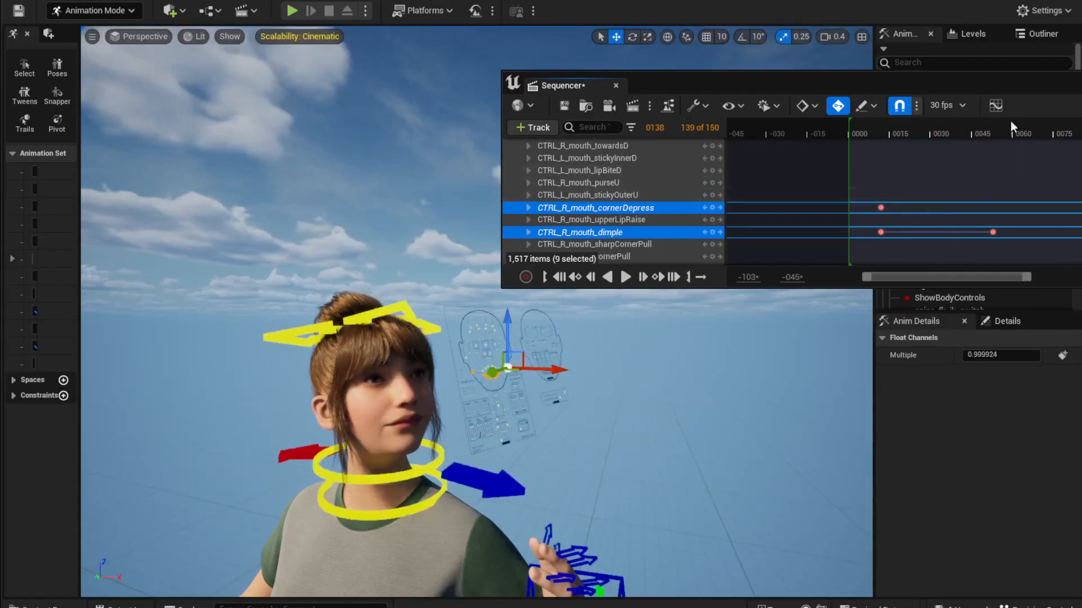
{"action": "left_click_drag", "start_coordinate": [955, 137], "coordinate": [872, 138]}
{"action": "key", "text": "space"}
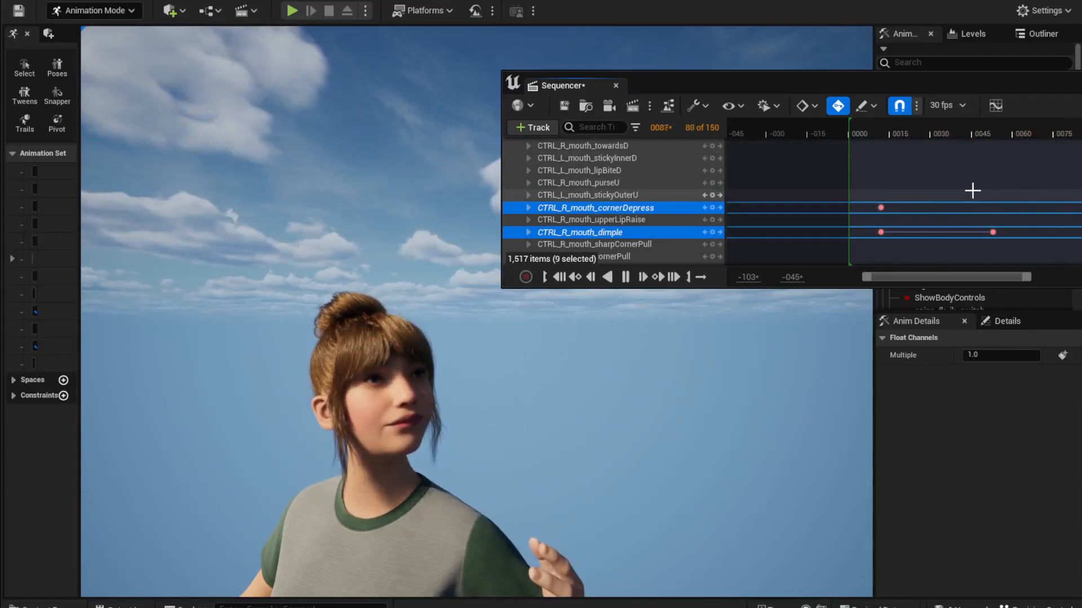
{"action": "key", "text": "space"}
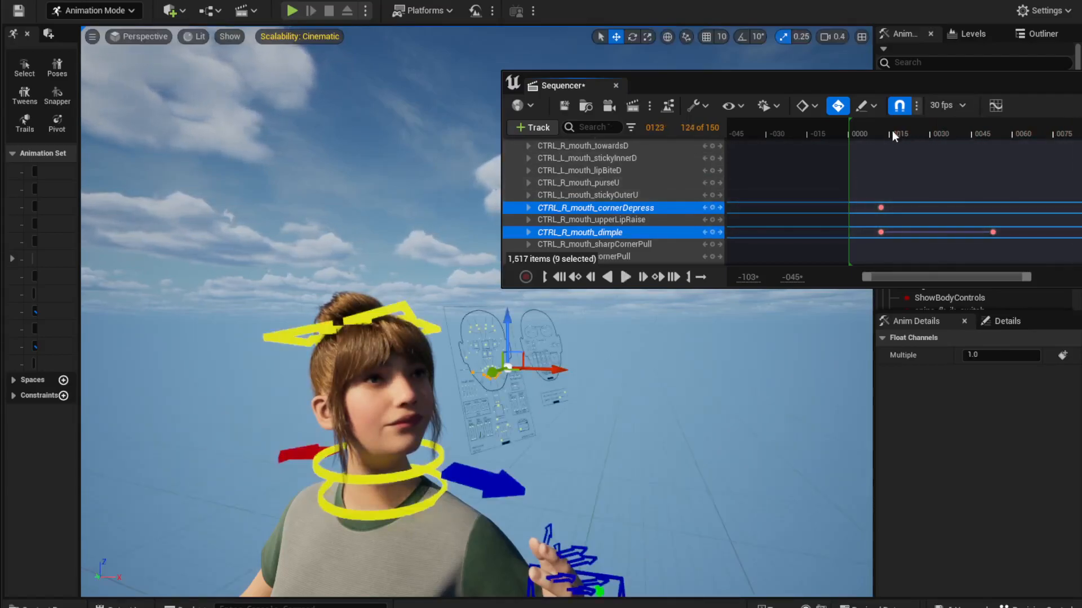
Scrub back to frame 14 with the face in close view and move the Sequencer window clear of the face board.
{"action": "left_click_drag", "start_coordinate": [894, 129], "coordinate": [876, 143]}
{"action": "mouse_move", "coordinate": [478, 360]}
{"action": "right_mouse_down"}
{"action": "mouse_move", "coordinate": [478, 388]}
{"action": "mouse_move", "coordinate": [473, 377]}
{"action": "mouse_move", "coordinate": [513, 375]}
{"action": "mouse_move", "coordinate": [479, 372]}
{"action": "right_mouse_up"}
{"action": "scroll", "coordinate": [490, 375], "scroll_direction": "down", "scroll_amount": 3}
{"action": "right_click_drag", "start_coordinate": [531, 434], "coordinate": [531, 434]}
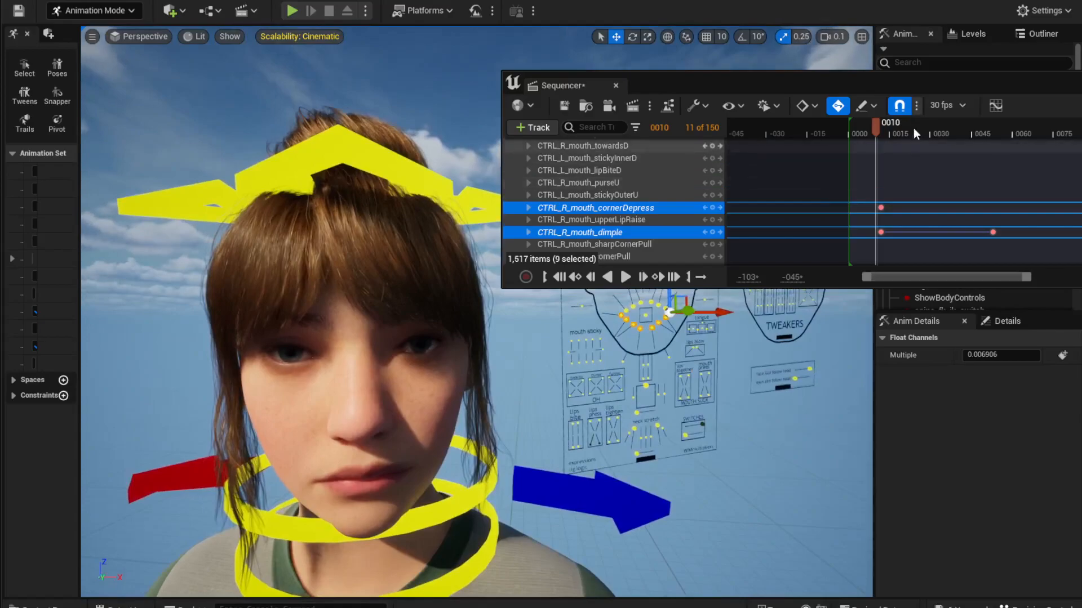
{"action": "left_click_drag", "start_coordinate": [857, 132], "coordinate": [889, 134]}
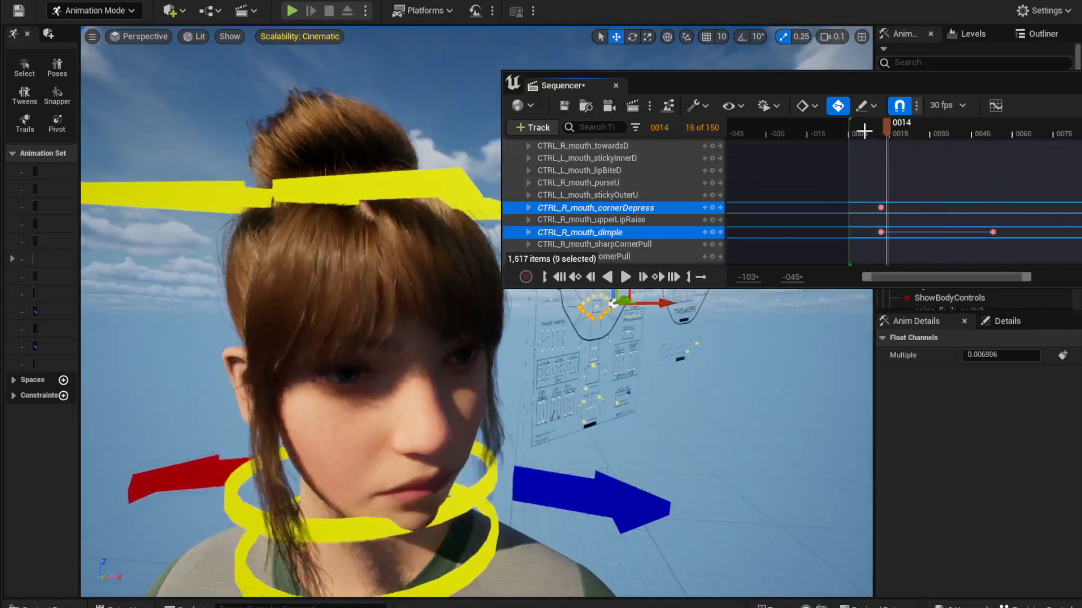
{"action": "left_click_drag", "start_coordinate": [762, 78], "coordinate": [999, 16]}
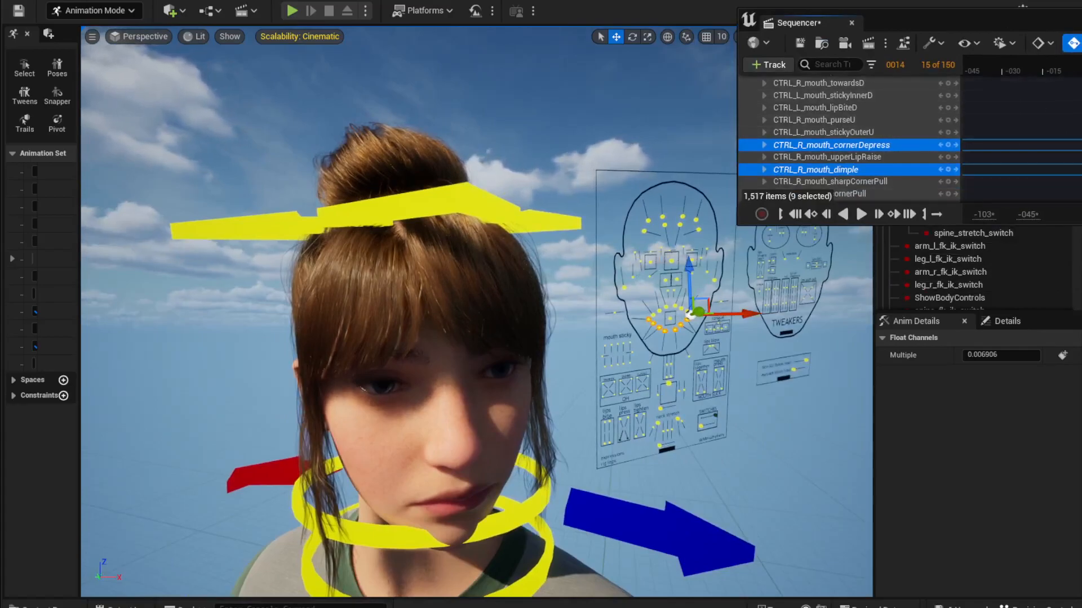
Keyframe CTRL_C_eye at frame 13, and at frame 27 move it to about -0.33, -0.41 to redirect the gaze.
{"action": "key", "text": "Left"}
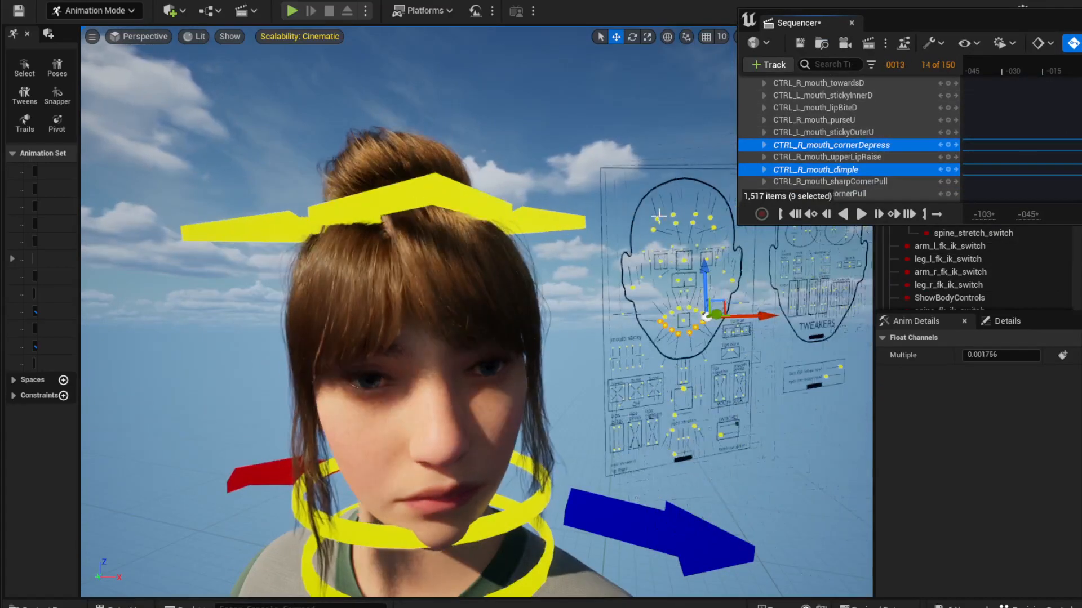
{"action": "left_click", "coordinate": [687, 264]}
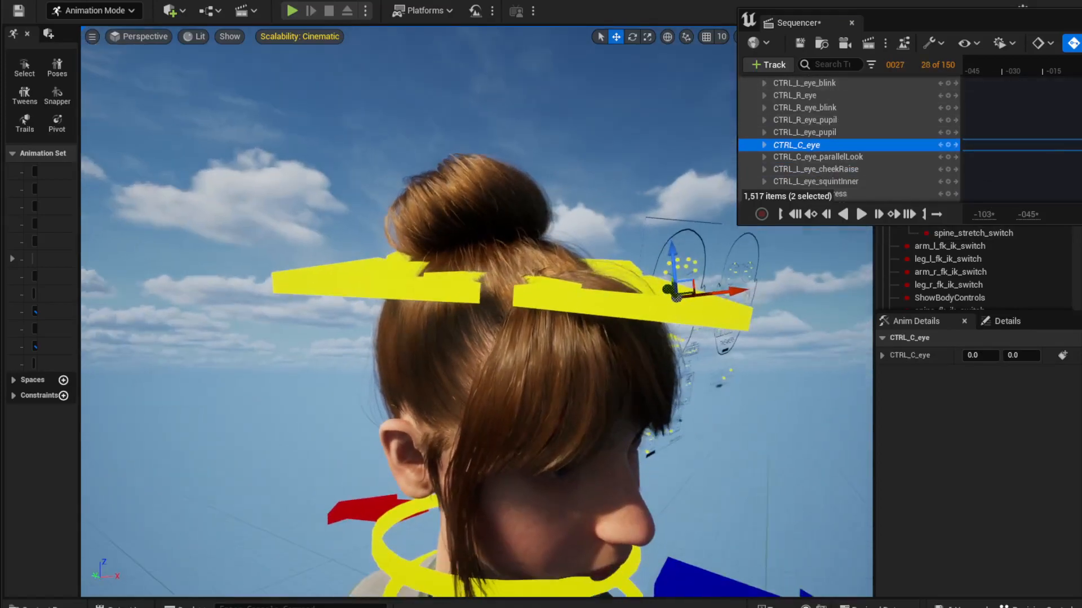
{"action": "right_click_drag", "start_coordinate": [595, 310], "coordinate": [594, 309]}
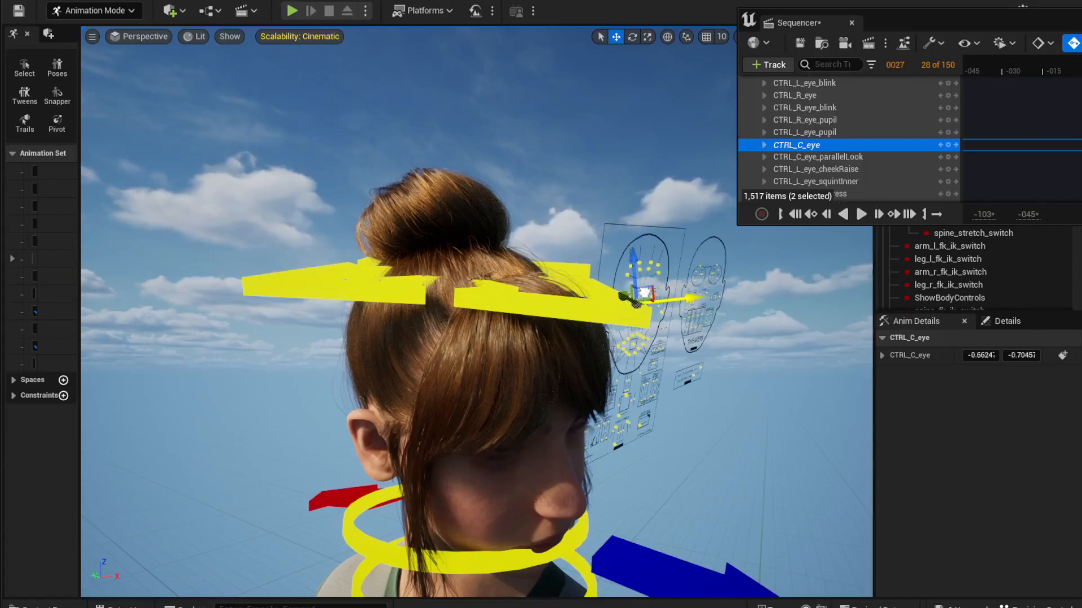
{"action": "right_click_drag", "start_coordinate": [595, 310], "coordinate": [595, 310]}
Step back and forth between frames 27 and 38 to examine how the eyes follow the head turn.
{"action": "key", "text": "space"}
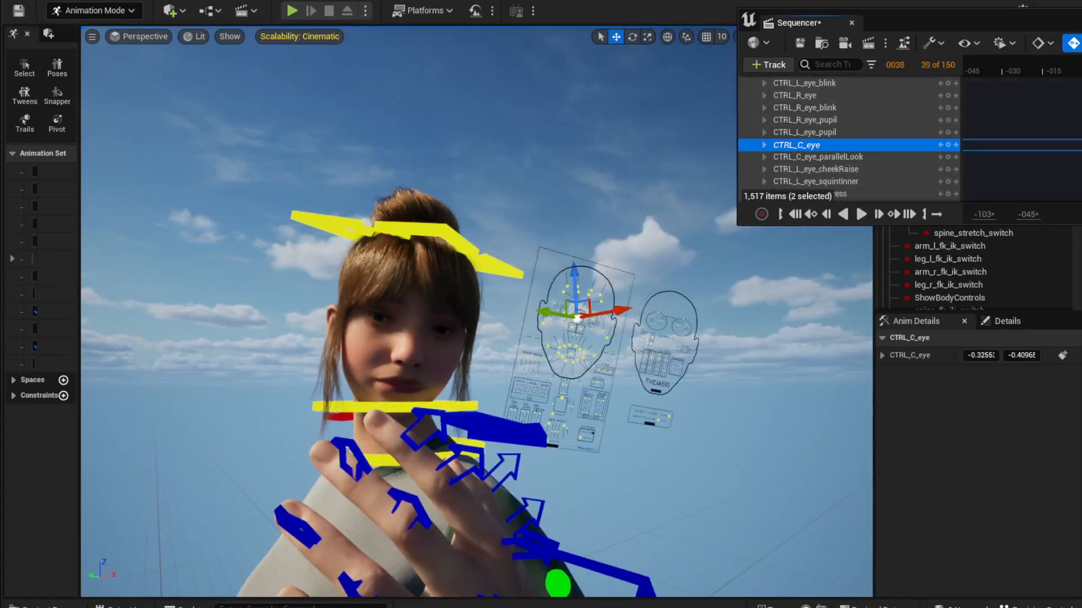
{"action": "key", "text": "Left"}
{"action": "key", "text": "Left"}
{"action": "key", "text": "Left"}
{"action": "key", "text": "Left"}
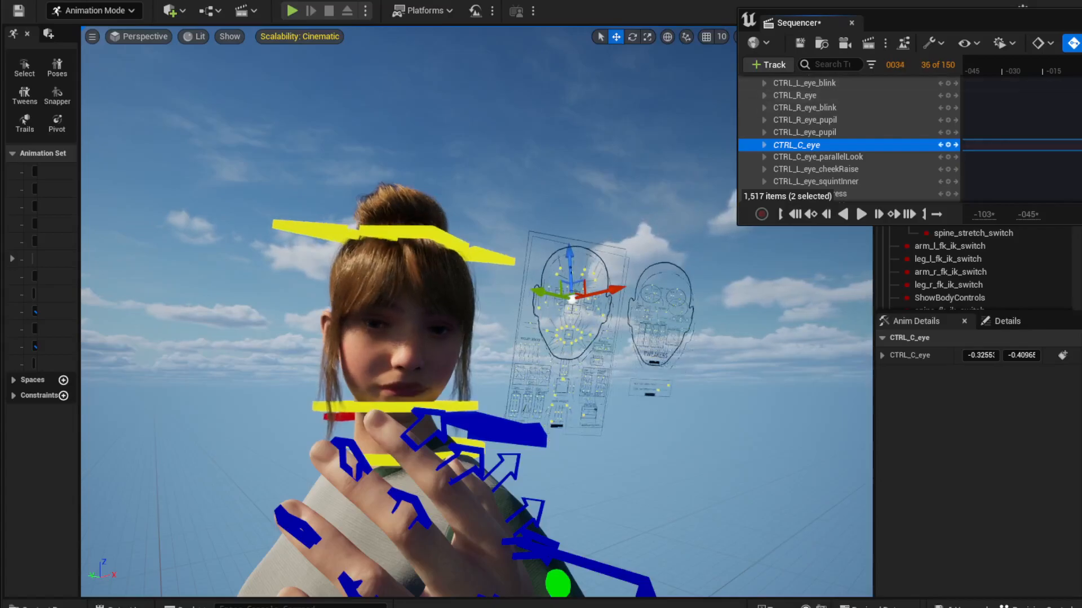
{"action": "key", "text": "Left"}
{"action": "key", "text": "Left"}
{"action": "key", "text": "Left"}
{"action": "key", "text": "Left"}
{"action": "key", "text": "Left"}
{"action": "key", "text": "Left"}
{"action": "key", "text": "Left"}
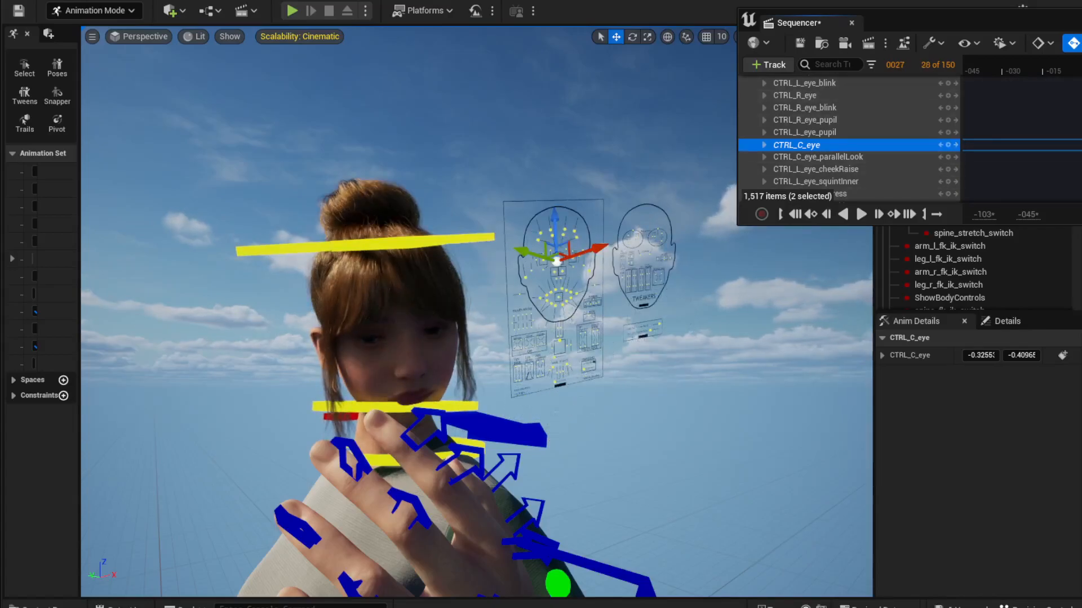
{"action": "key", "text": "Right"}
{"action": "key", "text": "Right"}
{"action": "key", "text": "Right"}
{"action": "key", "text": "Right"}
{"action": "key", "text": "Right"}
{"action": "key", "text": "Right"}
{"action": "key", "text": "Right"}
{"action": "key", "text": "Right"}
{"action": "key", "text": "Right"}
{"action": "key", "text": "Right"}
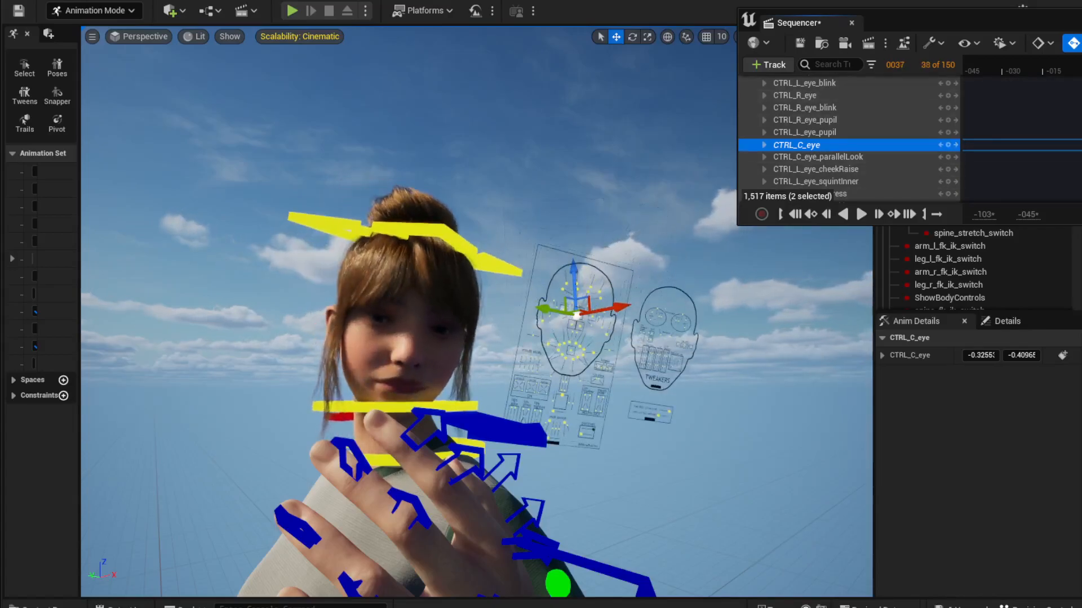
Further along the timeline, move CTRL_C_eye to about 0.27, 1.0 so the eyes look up, and play the sequence to review it.
{"action": "key", "text": "Right"}
{"action": "key", "text": "Right"}
{"action": "key", "text": "Right"}
{"action": "key", "text": "Right"}
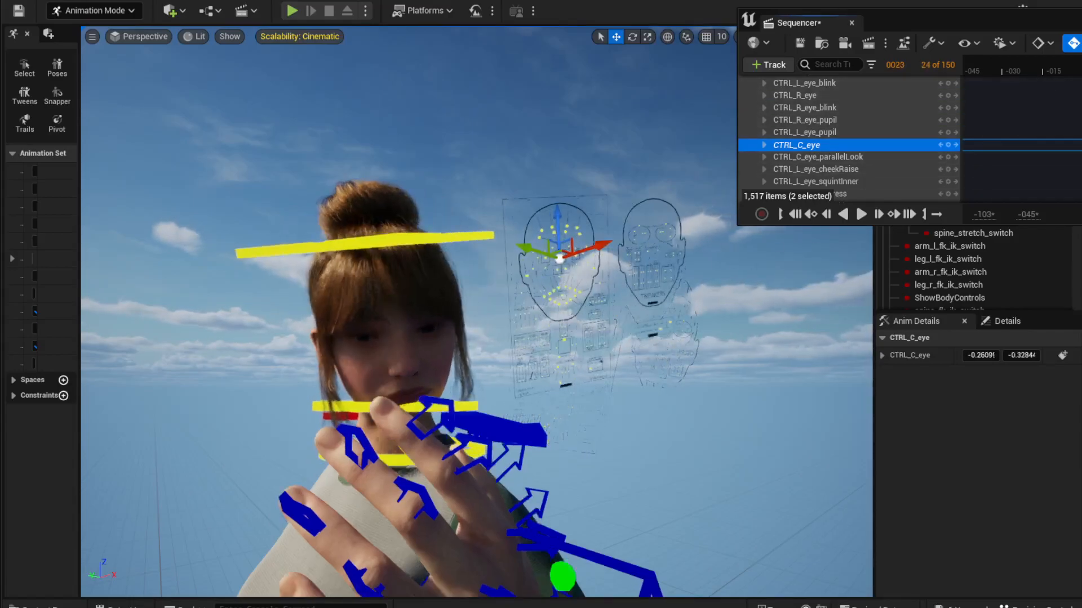
{"action": "key", "text": "space"}
{"action": "key", "text": "space"}
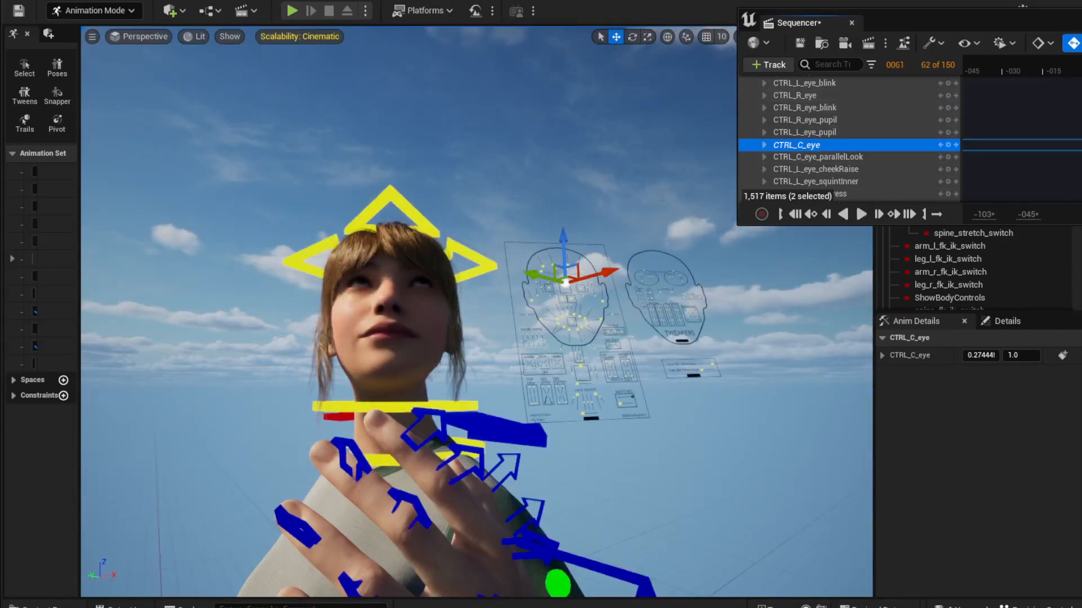
Set CTRL_C_eye to about 0.13, 1.0 at frame 60 and about -0.03, -0.57 at frame 65, and play the sequence.
{"action": "key", "text": "Left"}
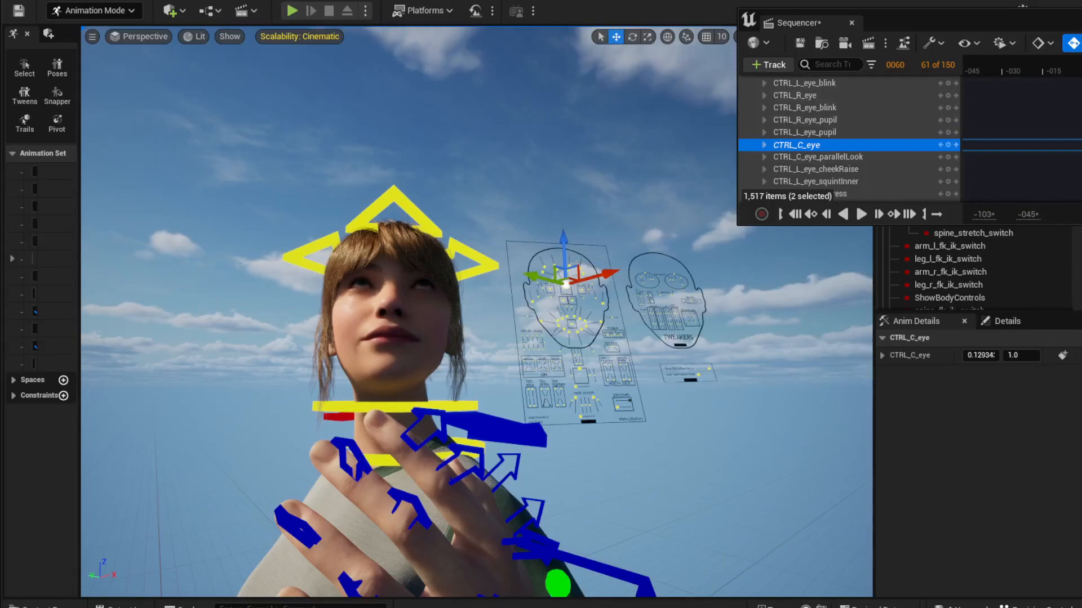
{"action": "key", "text": "shift+Right"}
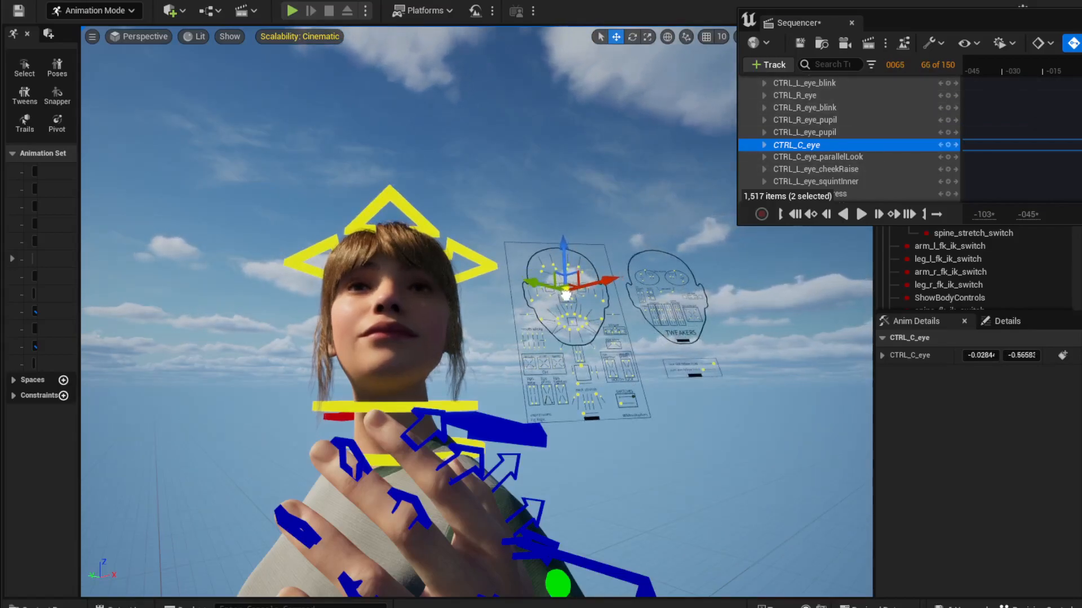
{"action": "key", "text": "space"}
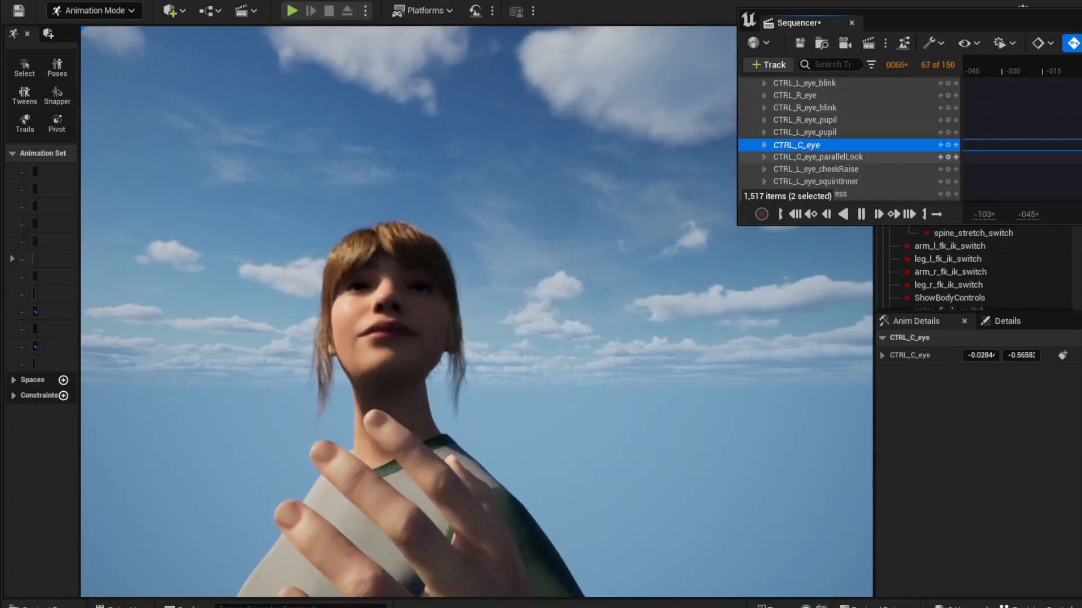
{"action": "key", "text": "space"}
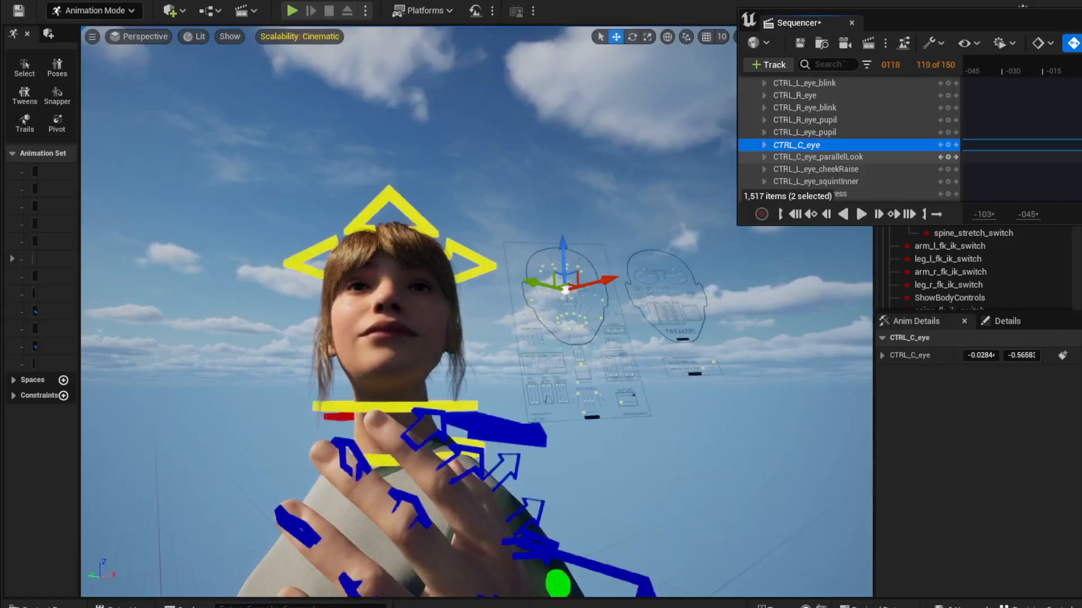
At frame 40, set CTRL_R_eye_faceScrunch on the Tweakers face board to 1.0.
{"action": "mouse_move", "coordinate": [1078, 67]}
{"action": "left_mouse_down"}
{"action": "mouse_move", "coordinate": [1059, 66]}
{"action": "mouse_move", "coordinate": [1070, 66]}
{"action": "left_mouse_up"}
{"action": "left_click_drag", "start_coordinate": [428, 315], "coordinate": [541, 360], "text": "alt"}
{"action": "key", "text": "f"}
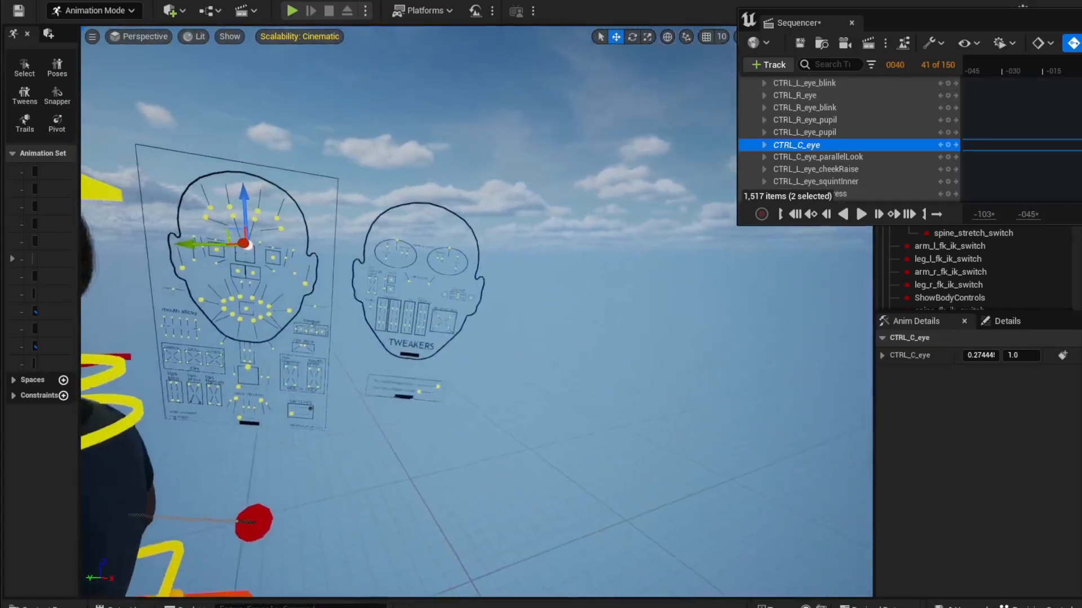
{"action": "mouse_move", "coordinate": [541, 154]}
{"action": "right_mouse_down"}
{"action": "mouse_move", "coordinate": [524, 152]}
{"action": "mouse_move", "coordinate": [541, 155]}
{"action": "right_mouse_up"}
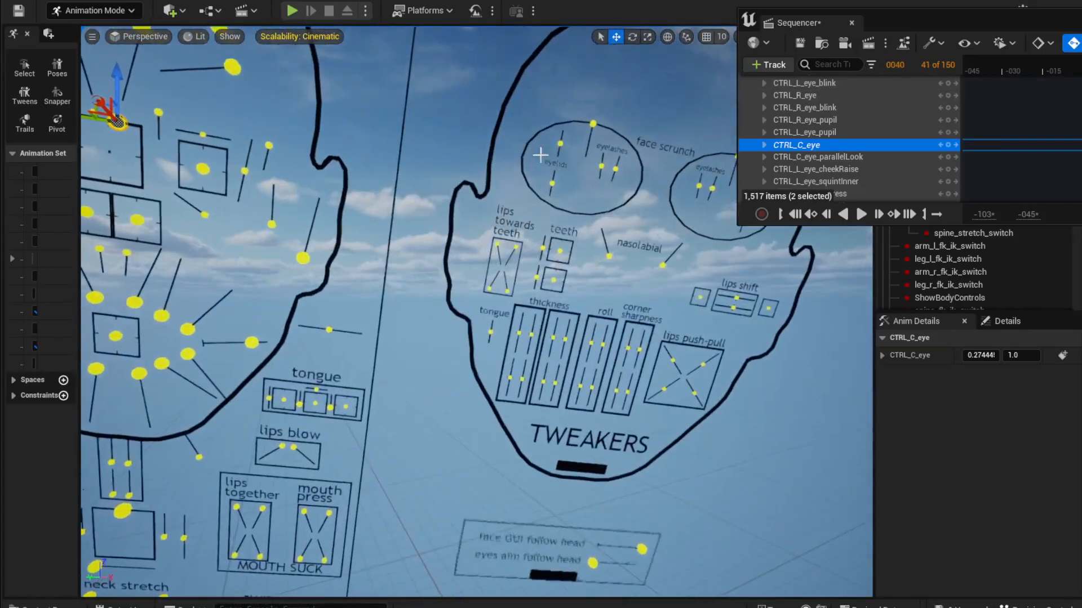
{"action": "left_click", "coordinate": [593, 122]}
{"action": "mouse_move", "coordinate": [592, 123]}
{"action": "right_mouse_down"}
{"action": "mouse_move", "coordinate": [612, 118]}
{"action": "mouse_move", "coordinate": [586, 122]}
{"action": "right_mouse_up"}
{"action": "key", "text": "d"}
{"action": "right_click_drag", "start_coordinate": [543, 179], "coordinate": [543, 179]}
{"action": "key", "text": "a"}
{"action": "key", "text": "d"}
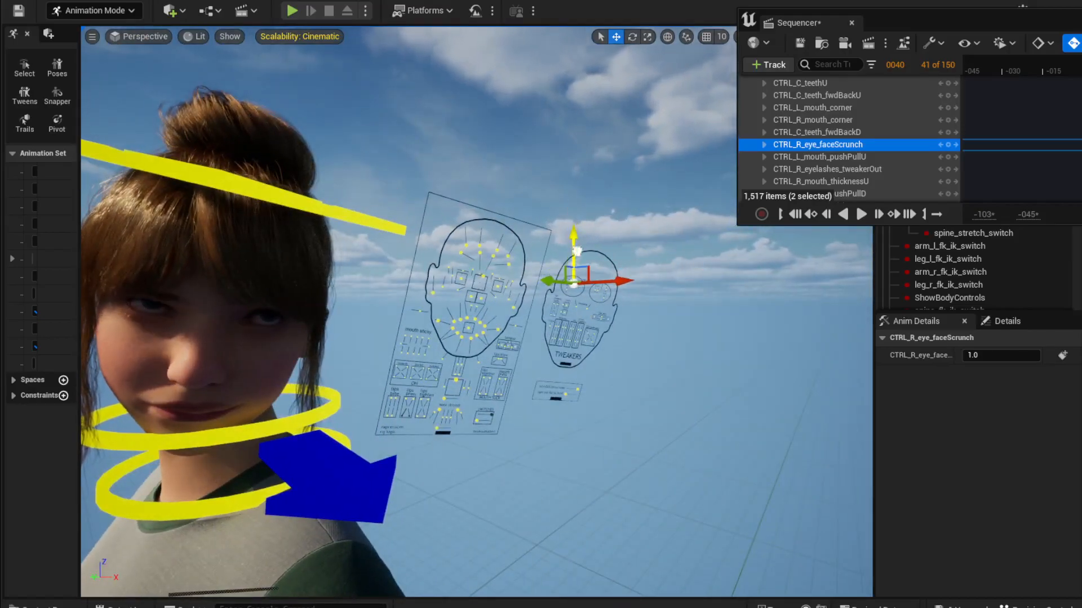
{"action": "left_click_drag", "start_coordinate": [586, 211], "coordinate": [587, 236]}
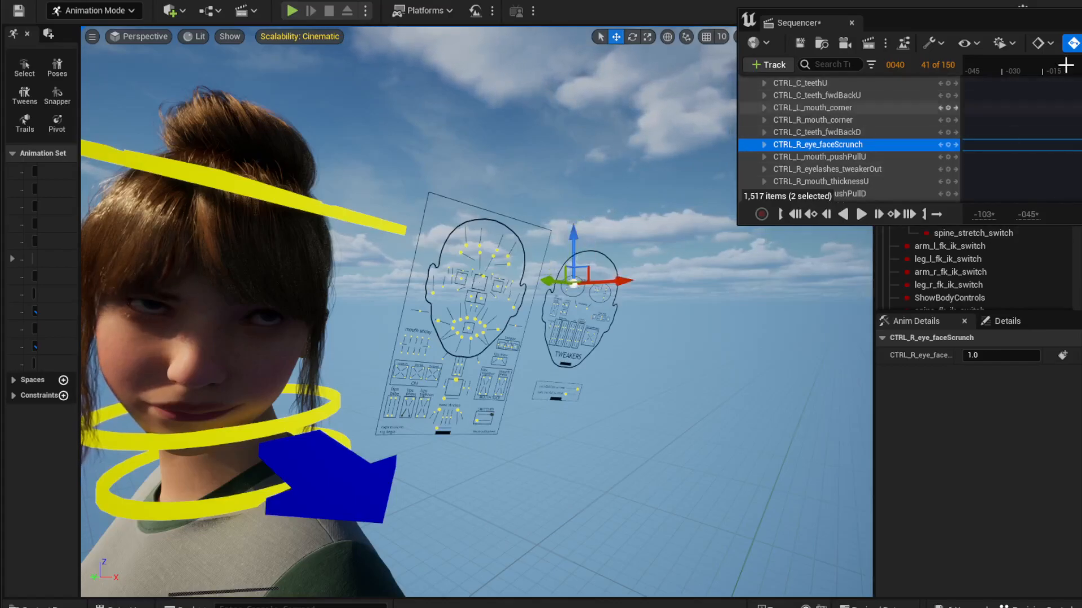
Bring the Sequencer timeline into view and, at frame 31, rotate head_ctrl to raise the lowered head.
{"action": "left_click_drag", "start_coordinate": [1081, 22], "coordinate": [786, 50]}
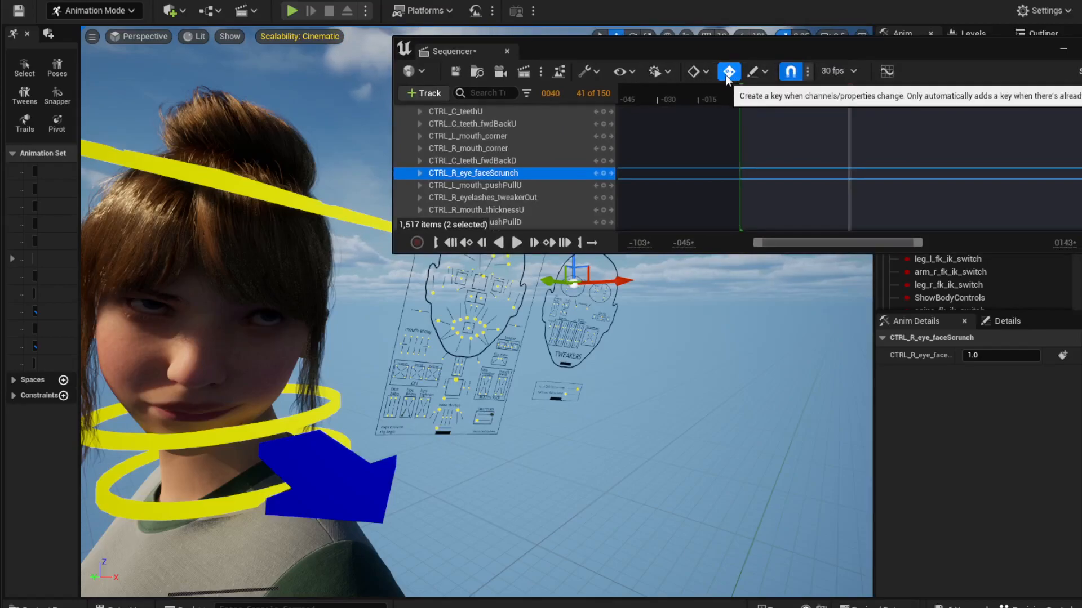
{"action": "left_click_drag", "start_coordinate": [778, 99], "coordinate": [824, 100]}
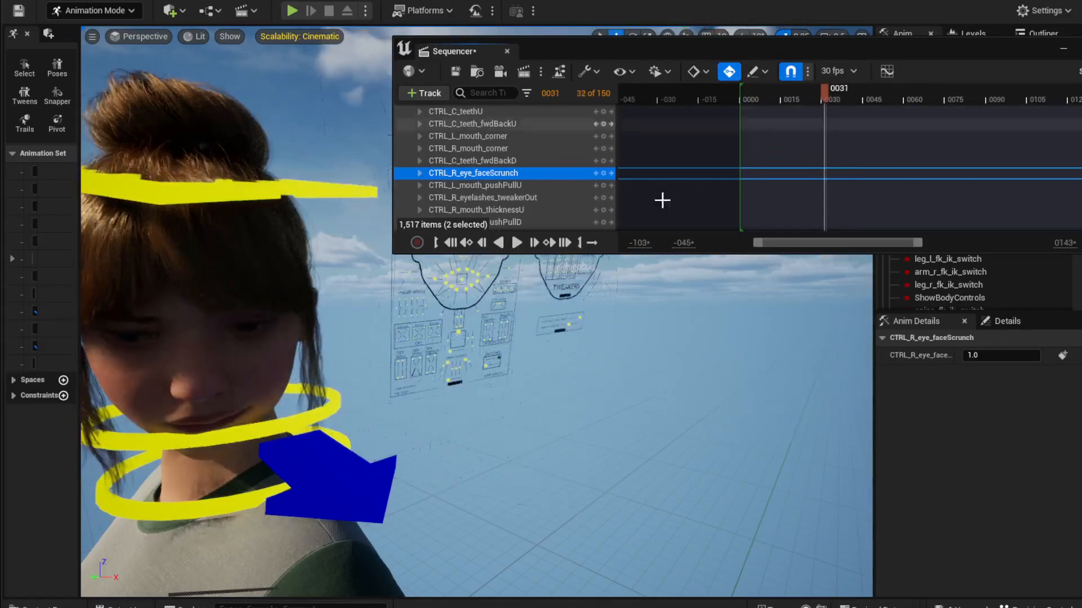
{"action": "left_click", "coordinate": [257, 202]}
{"action": "left_click_drag", "start_coordinate": [224, 285], "coordinate": [233, 280]}
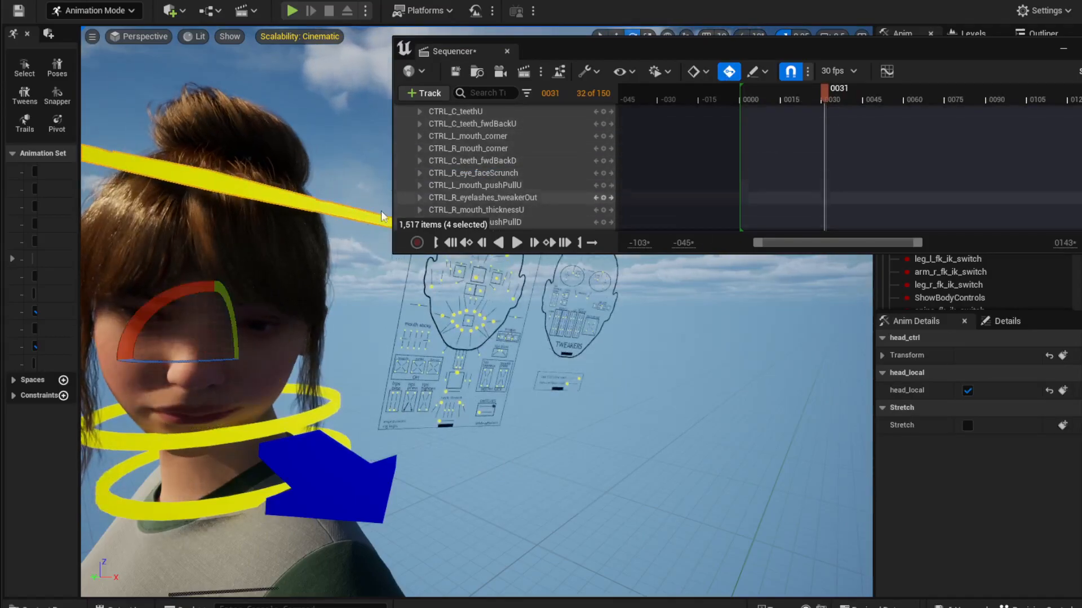
Collapse the Face tracks, expand Body's MetaHuman_ControlRig and select head_ctrl to bring its keys into view.
{"action": "scroll", "coordinate": [551, 136], "scroll_direction": "down", "scroll_amount": 10}
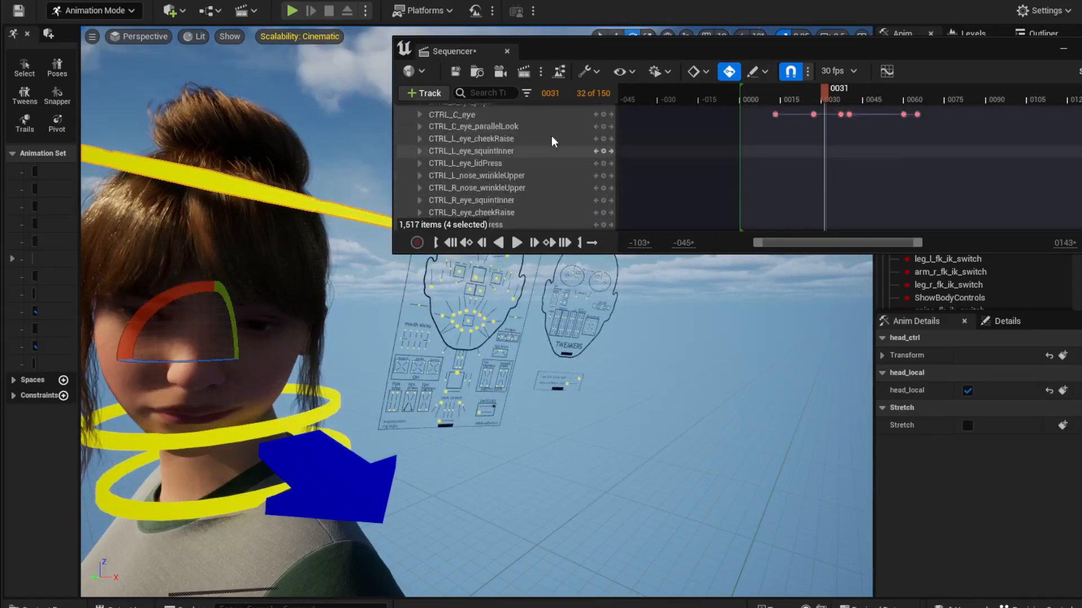
{"action": "scroll", "coordinate": [551, 135], "scroll_direction": "down", "scroll_amount": 8}
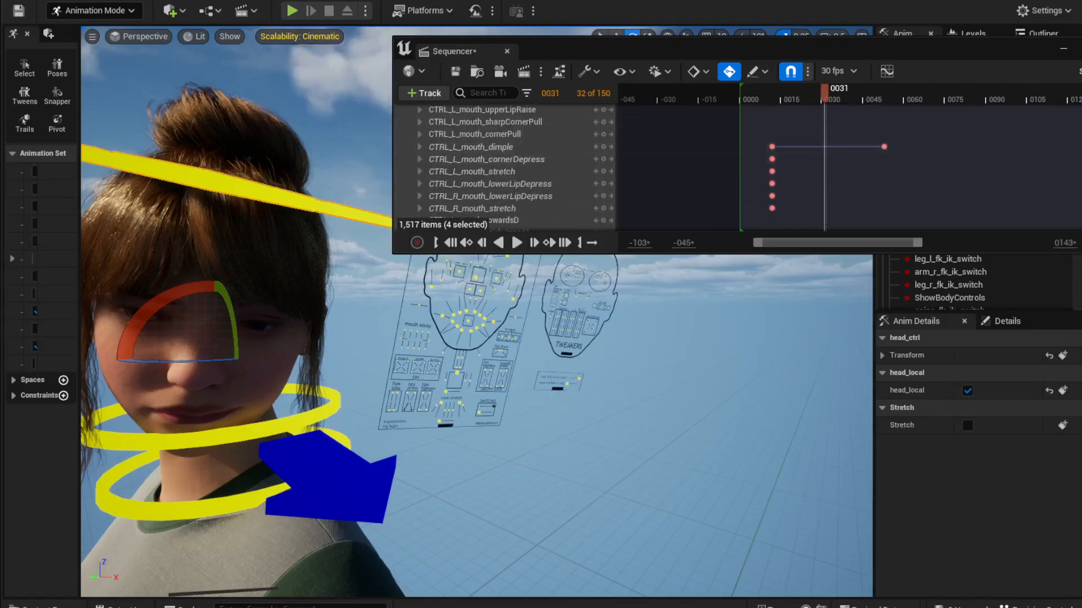
{"action": "scroll", "coordinate": [506, 163], "scroll_direction": "up", "scroll_amount": 20}
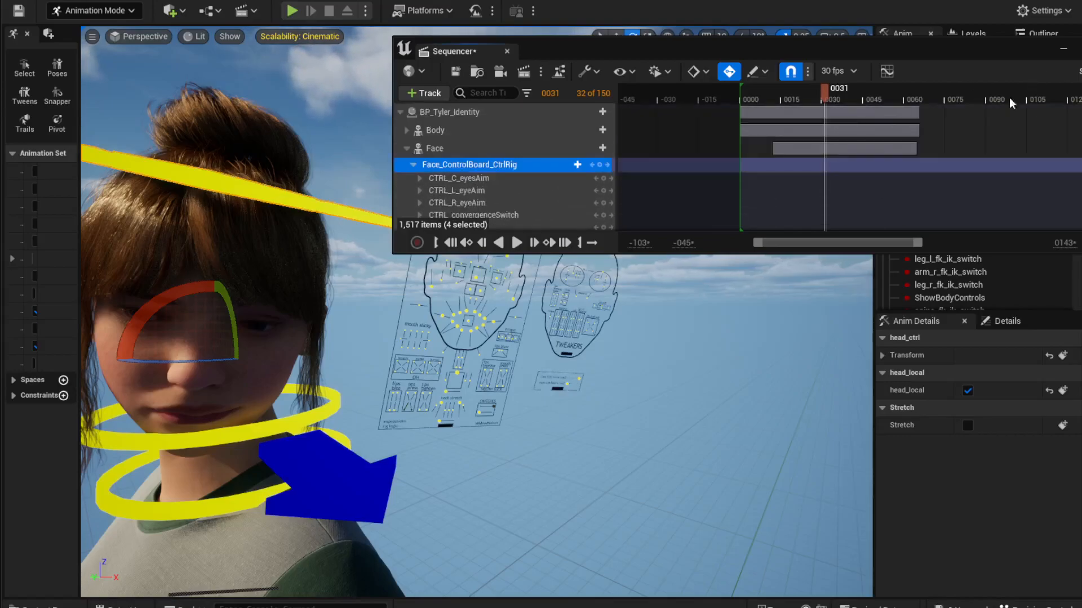
{"action": "left_click", "coordinate": [405, 149]}
{"action": "left_click", "coordinate": [437, 113]}
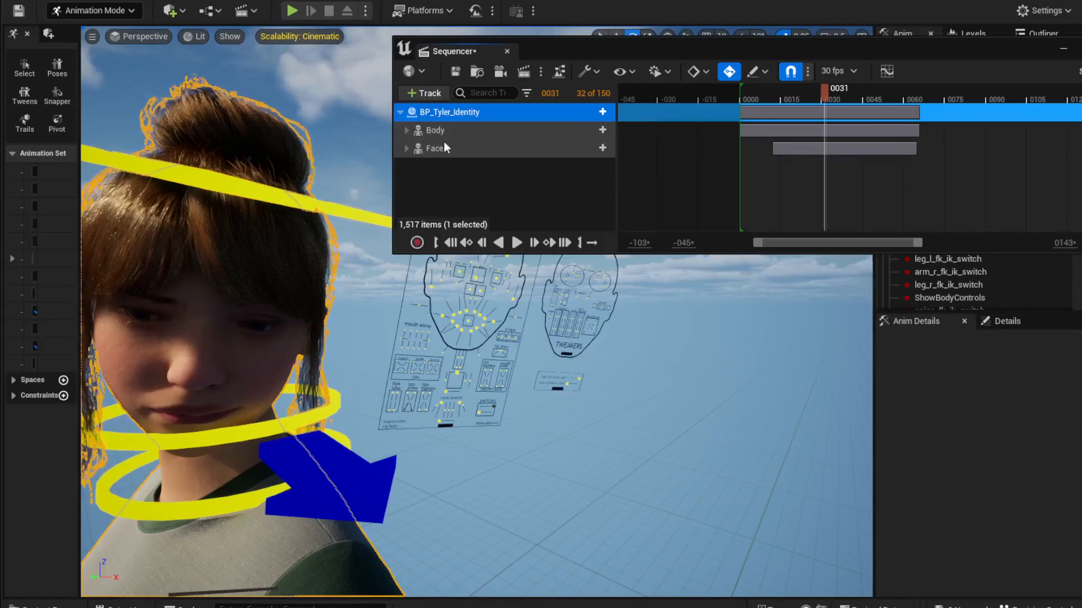
{"action": "left_click", "coordinate": [434, 129]}
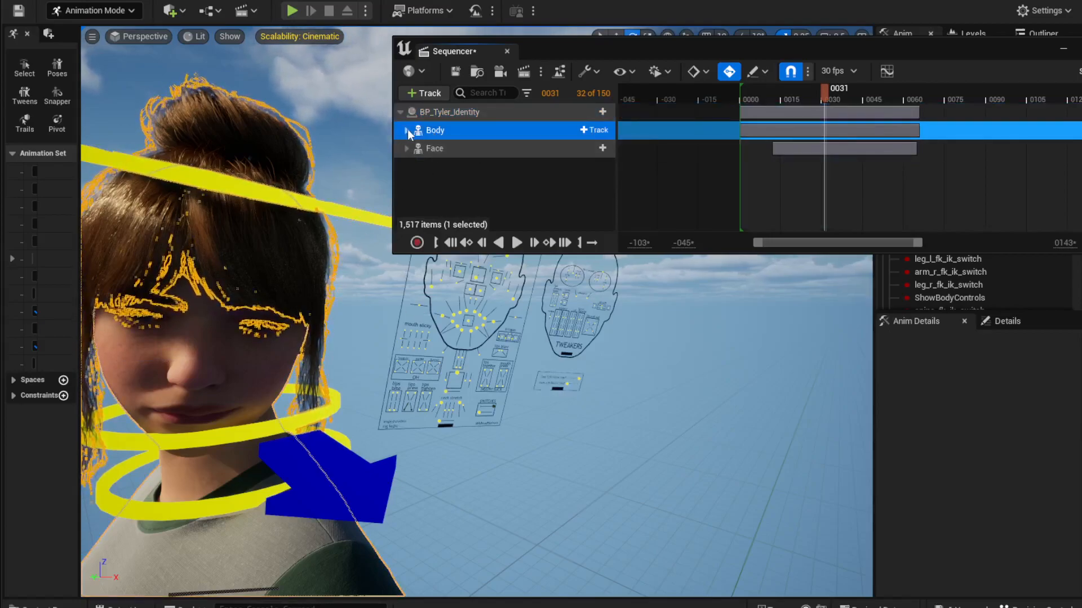
{"action": "left_click", "coordinate": [407, 131]}
{"action": "left_click", "coordinate": [482, 145]}
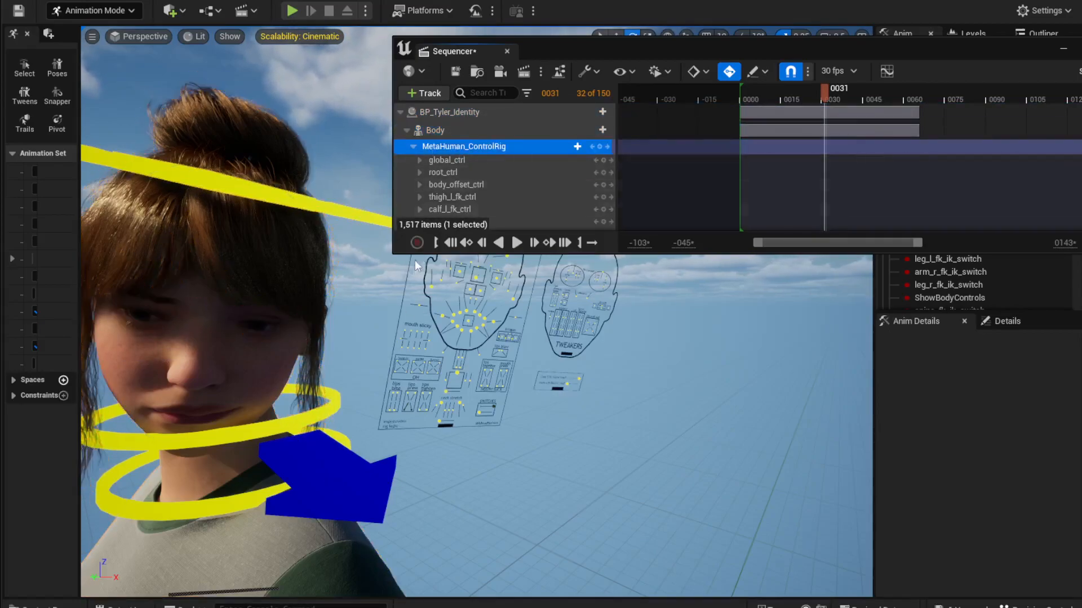
{"action": "left_click", "coordinate": [304, 206]}
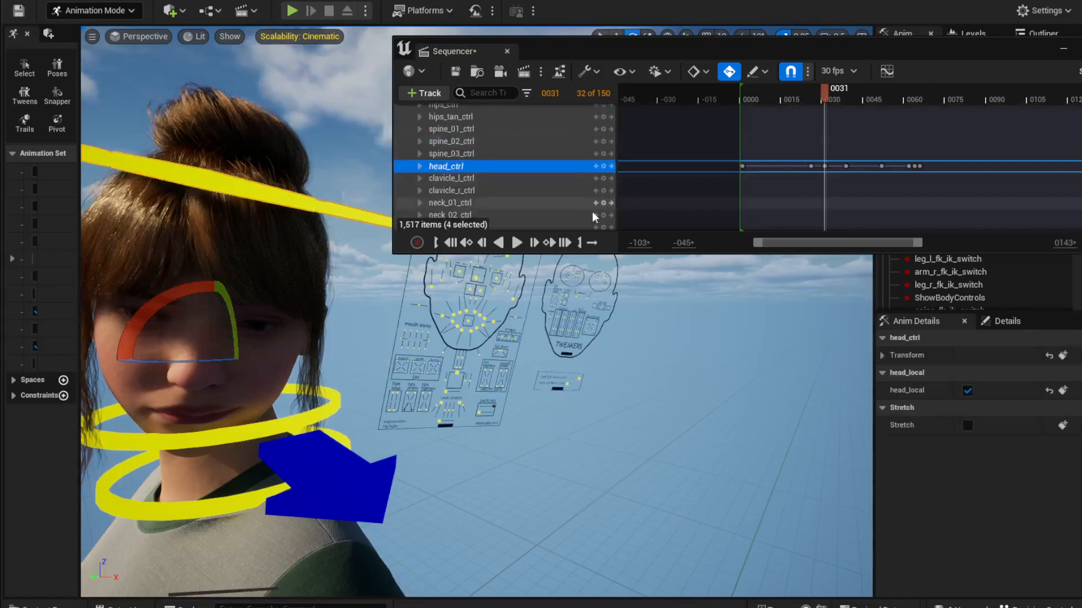
Rotate head_ctrl at frame 78 to tilt the head down, and at frame 91 to turn and raise it.
{"action": "left_click_drag", "start_coordinate": [829, 87], "coordinate": [952, 106]}
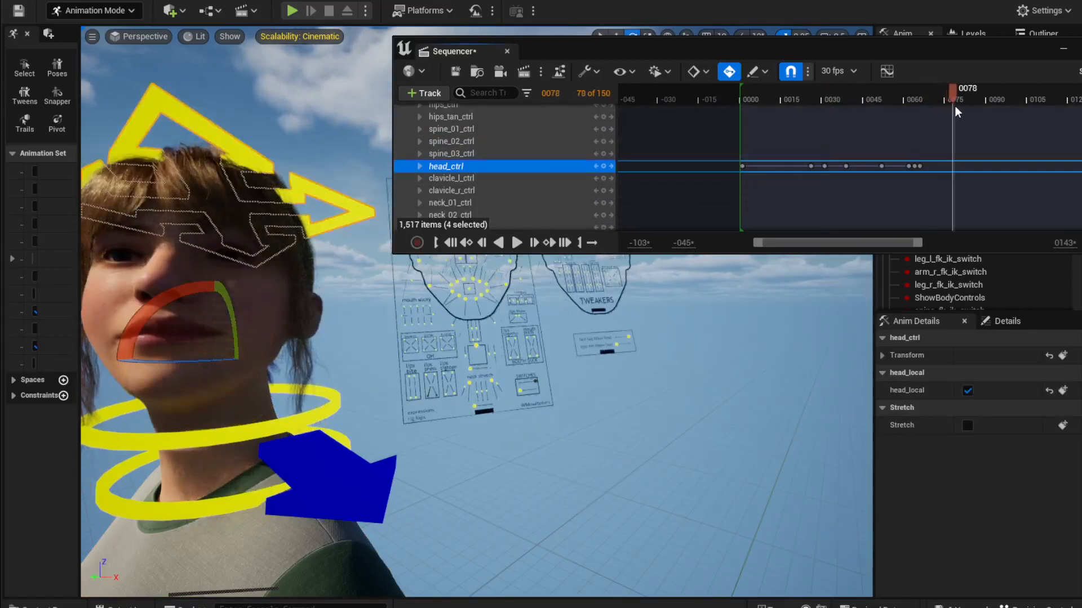
{"action": "left_click_drag", "start_coordinate": [164, 302], "coordinate": [233, 335]}
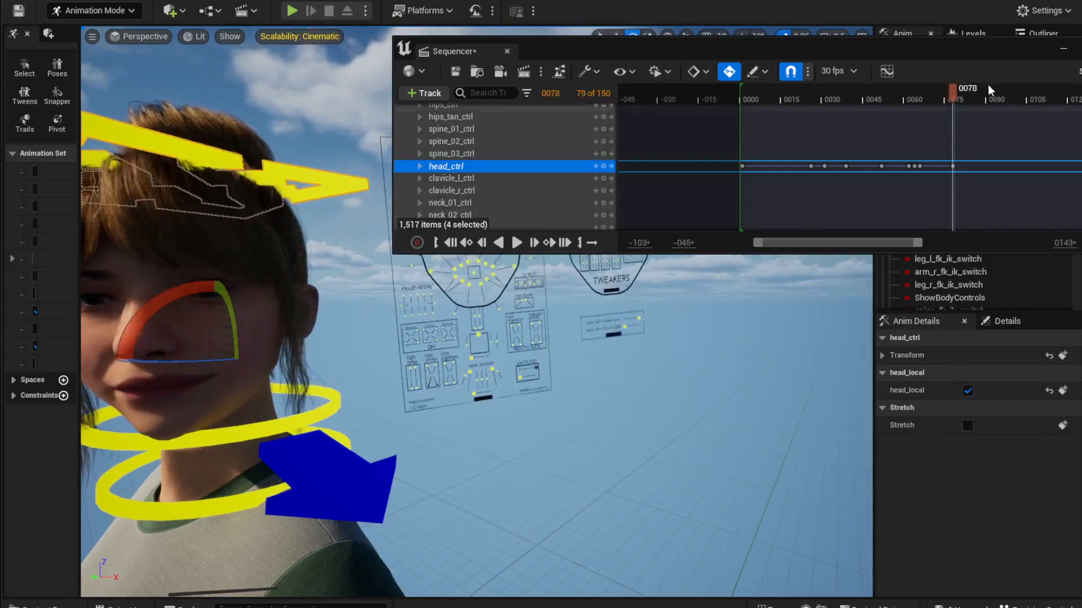
{"action": "left_click", "coordinate": [988, 94]}
{"action": "left_click_drag", "start_coordinate": [168, 303], "coordinate": [266, 285]}
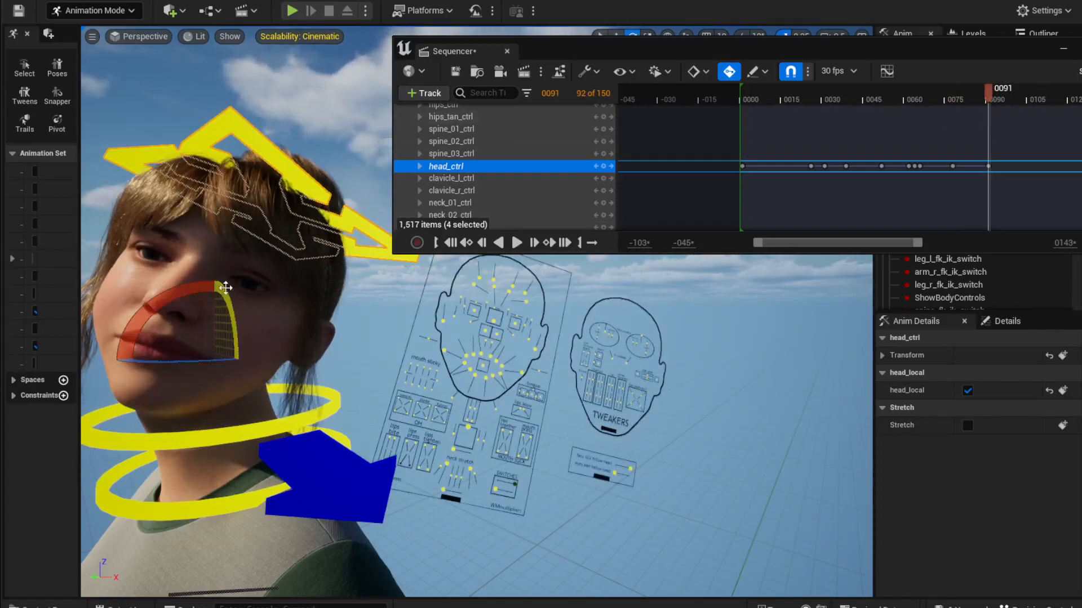
{"action": "left_click_drag", "start_coordinate": [236, 332], "coordinate": [240, 314]}
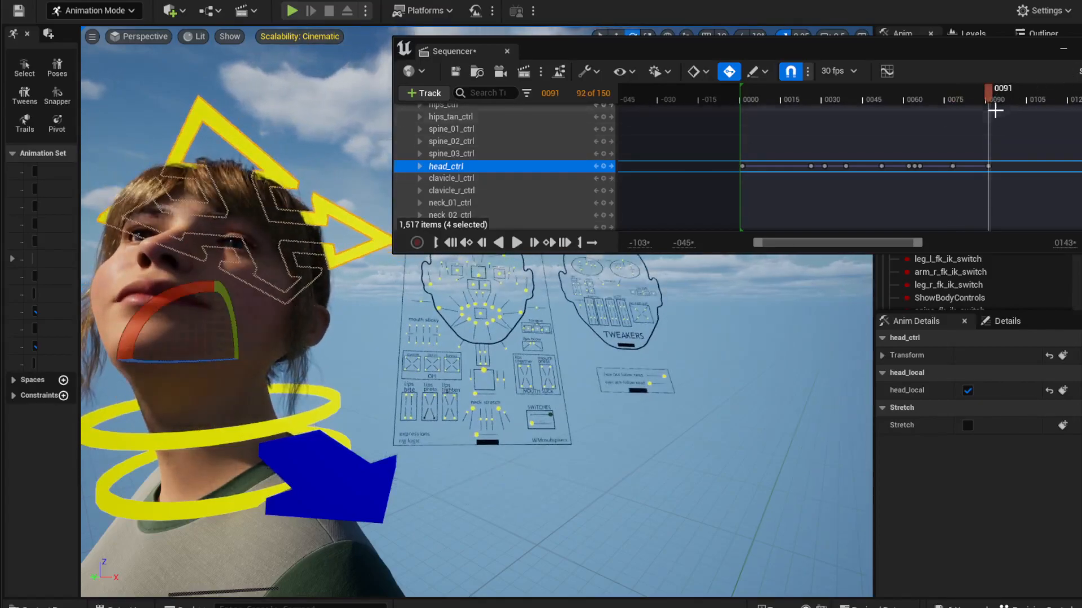
Rotate head_ctrl at its frame 52 key to lift the head, and scrub back to frame 44.
{"action": "left_click", "coordinate": [881, 165]}
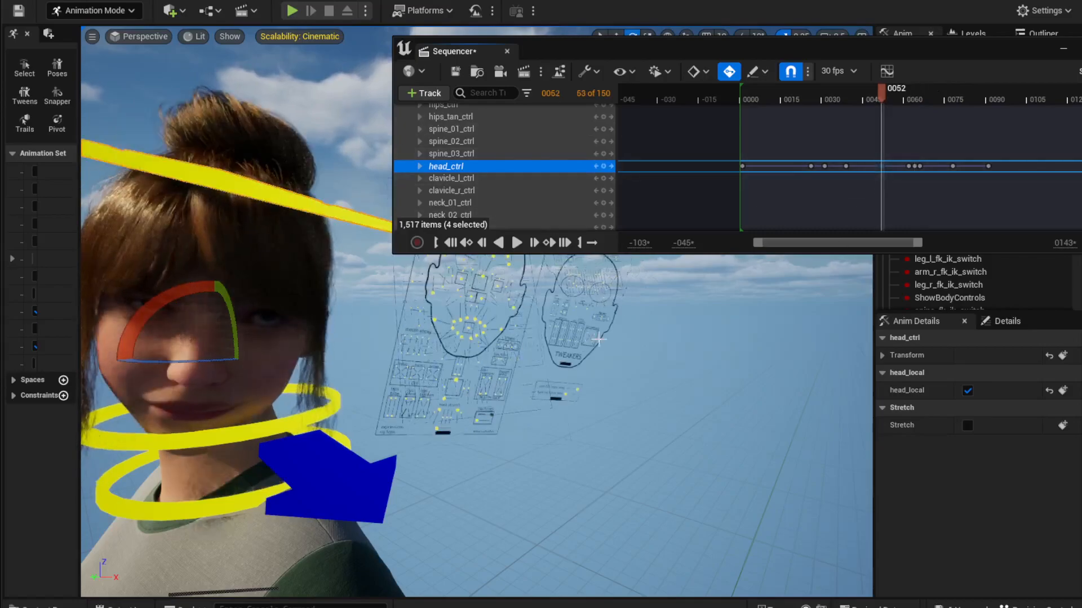
{"action": "mouse_move", "coordinate": [231, 308]}
{"action": "left_mouse_down"}
{"action": "mouse_move", "coordinate": [241, 340]}
{"action": "mouse_move", "coordinate": [243, 305]}
{"action": "left_mouse_up"}
{"action": "left_click_drag", "start_coordinate": [884, 96], "coordinate": [859, 100]}
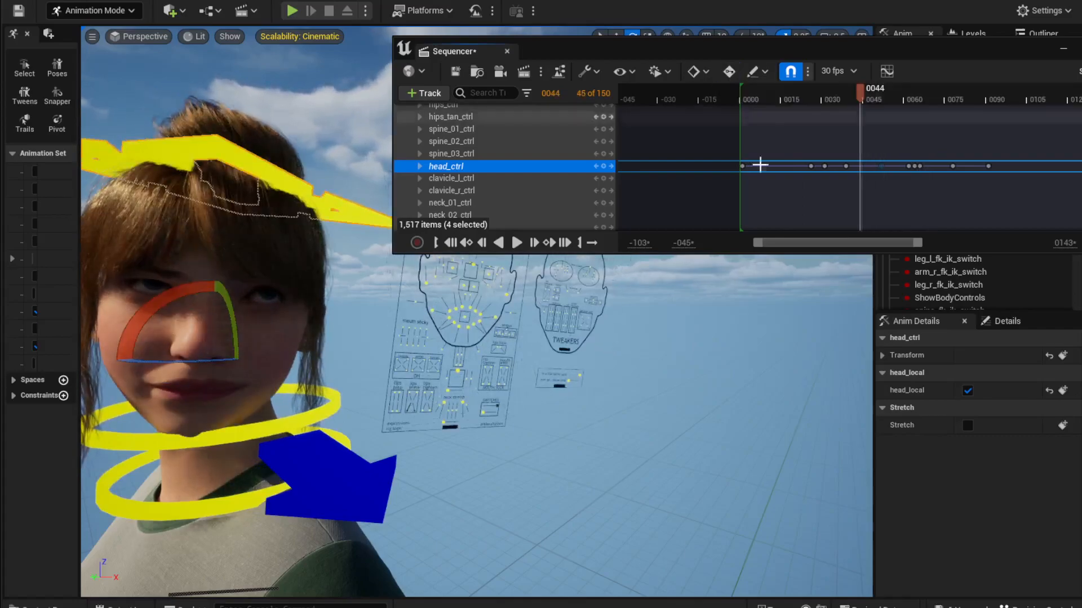
Turn off automatic keying and examine head_ctrl's individual location and rotation channels.
{"action": "left_click", "coordinate": [728, 70]}
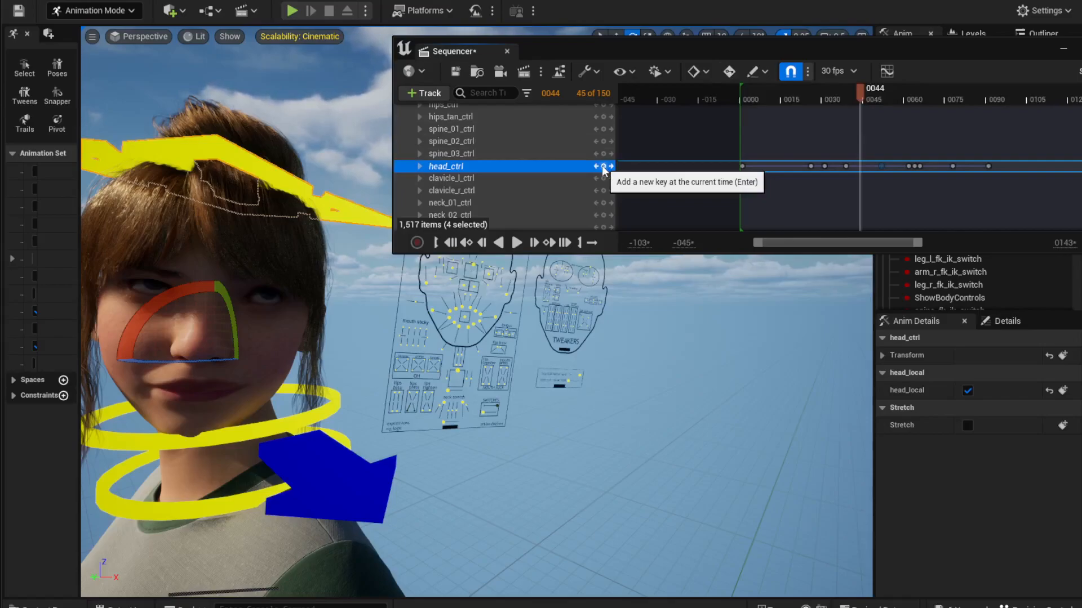
{"action": "left_click", "coordinate": [602, 166]}
{"action": "left_click", "coordinate": [419, 166]}
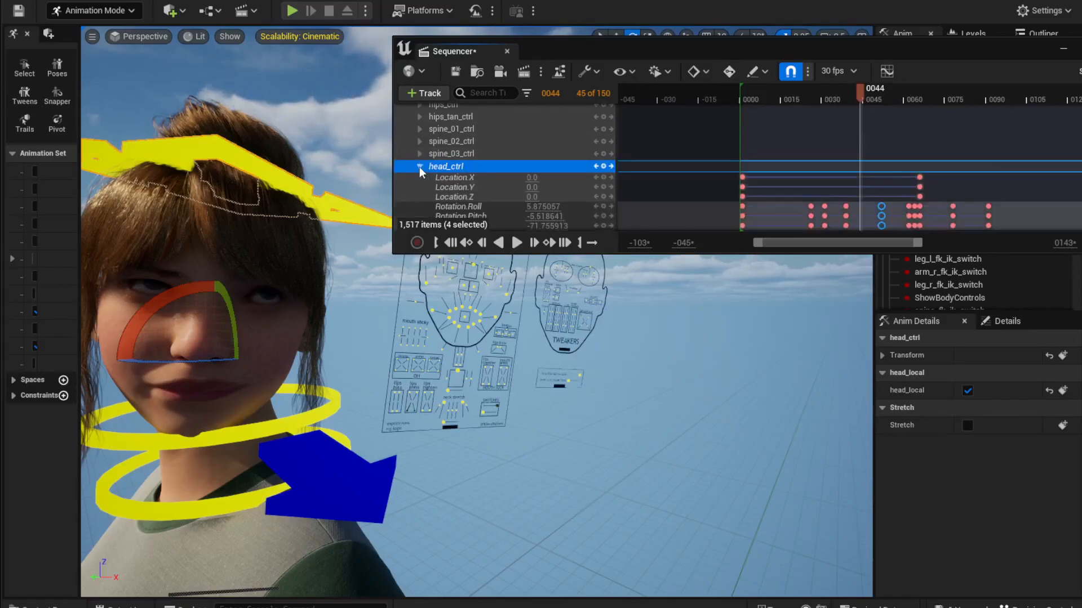
{"action": "scroll", "coordinate": [502, 176], "scroll_direction": "down", "scroll_amount": 2}
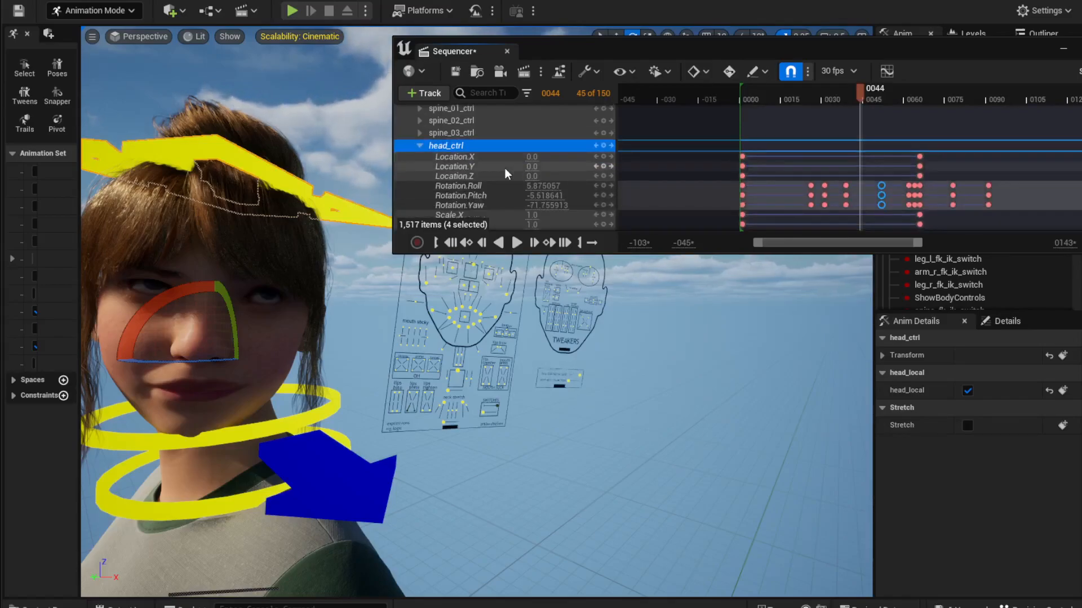
{"action": "left_click", "coordinate": [465, 157]}
{"action": "left_click", "coordinate": [459, 175], "text": "ctrl"}
{"action": "left_click", "coordinate": [450, 196], "text": "ctrl"}
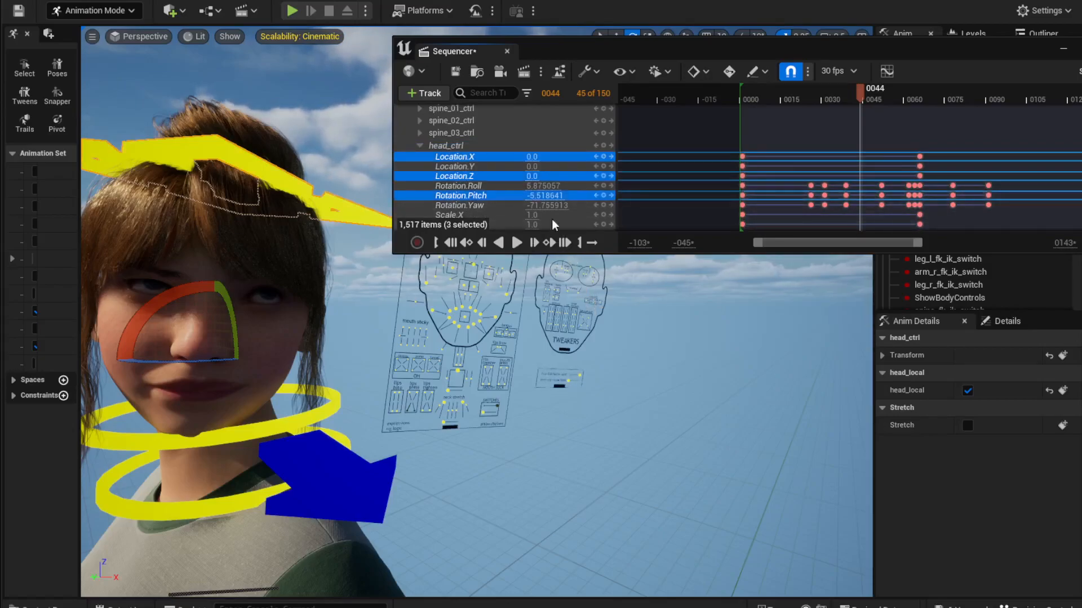
{"action": "left_click", "coordinate": [454, 206]}
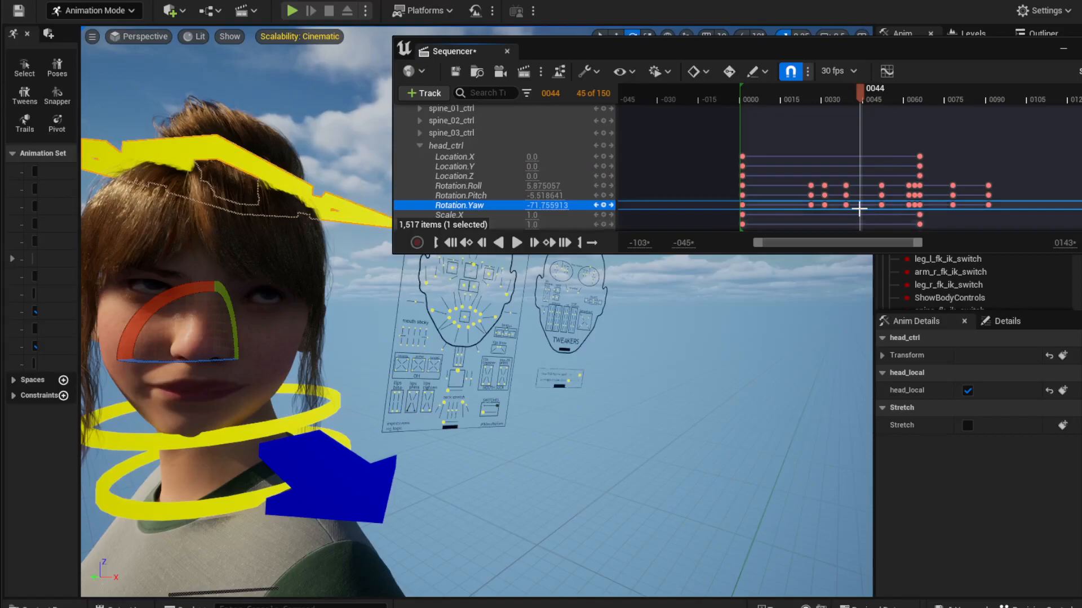
{"action": "left_click", "coordinate": [419, 146]}
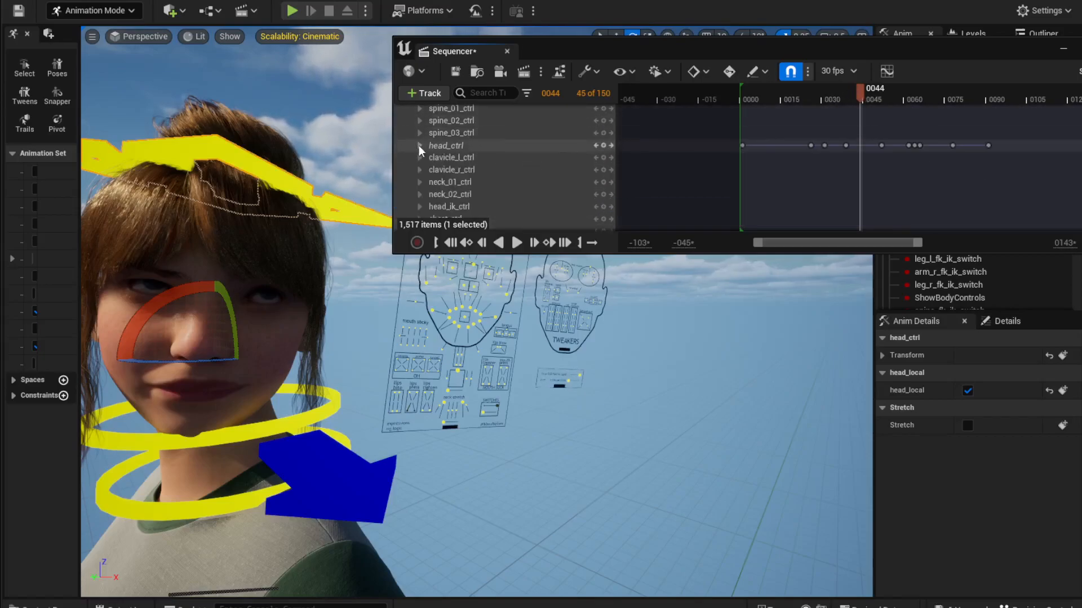
At frame 98, rotate head_ctrl to a new head pose and add a key on all its channels.
{"action": "left_click", "coordinate": [451, 146]}
{"action": "left_click_drag", "start_coordinate": [857, 90], "coordinate": [1000, 107]}
{"action": "left_click_drag", "start_coordinate": [186, 294], "coordinate": [364, 313]}
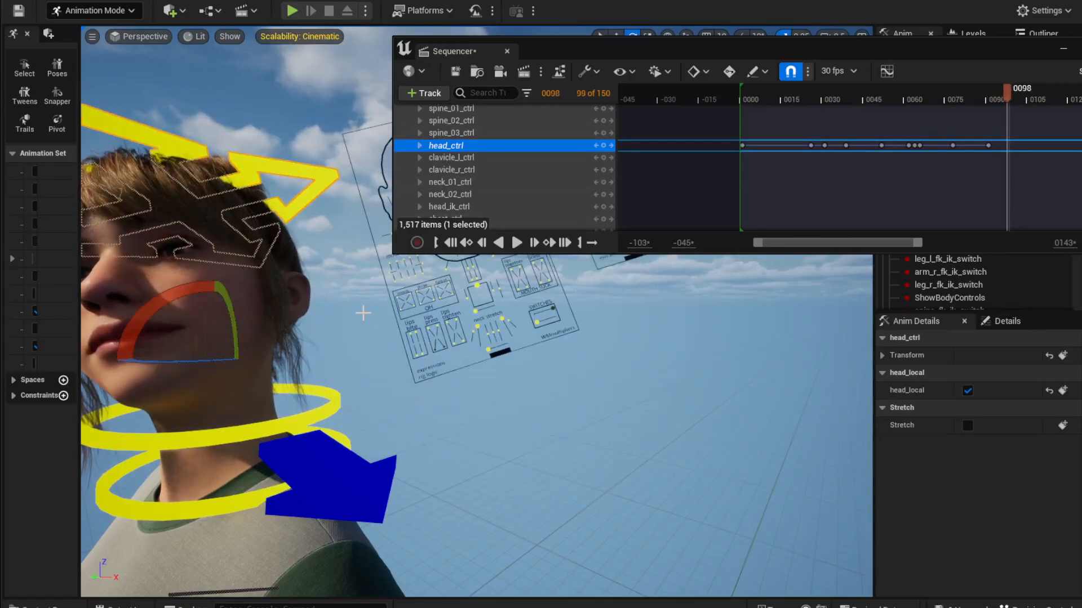
Examine head_ctrl's keys on its individual location, rotation, scale, local and Stretch channels, and collapse the control's channel list.
{"action": "left_click", "coordinate": [420, 145]}
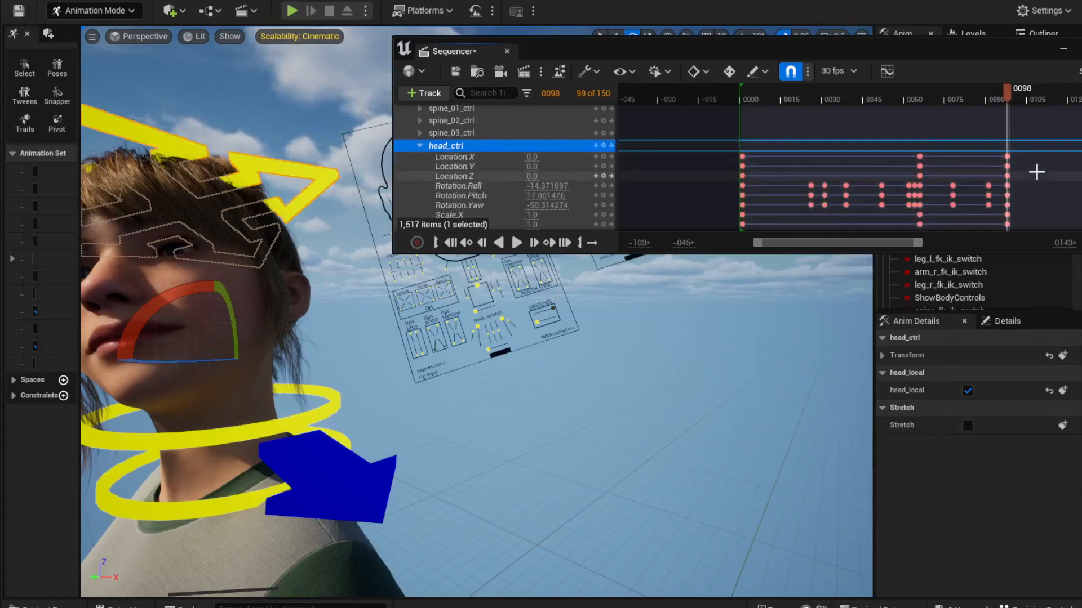
{"action": "scroll", "coordinate": [1038, 169], "scroll_direction": "down", "scroll_amount": 2}
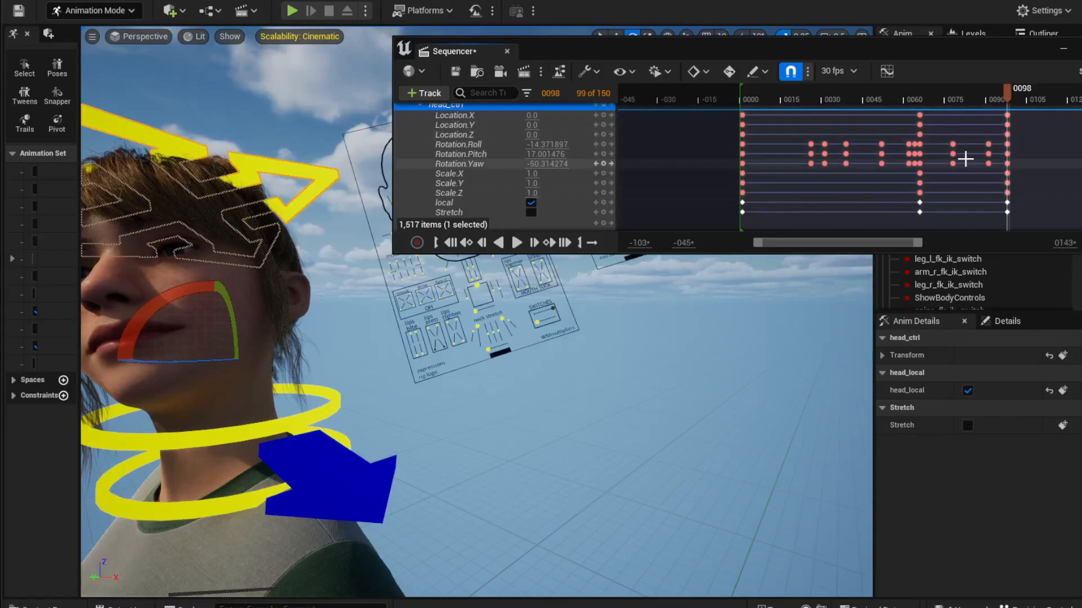
{"action": "left_click_drag", "start_coordinate": [866, 53], "coordinate": [834, 46]}
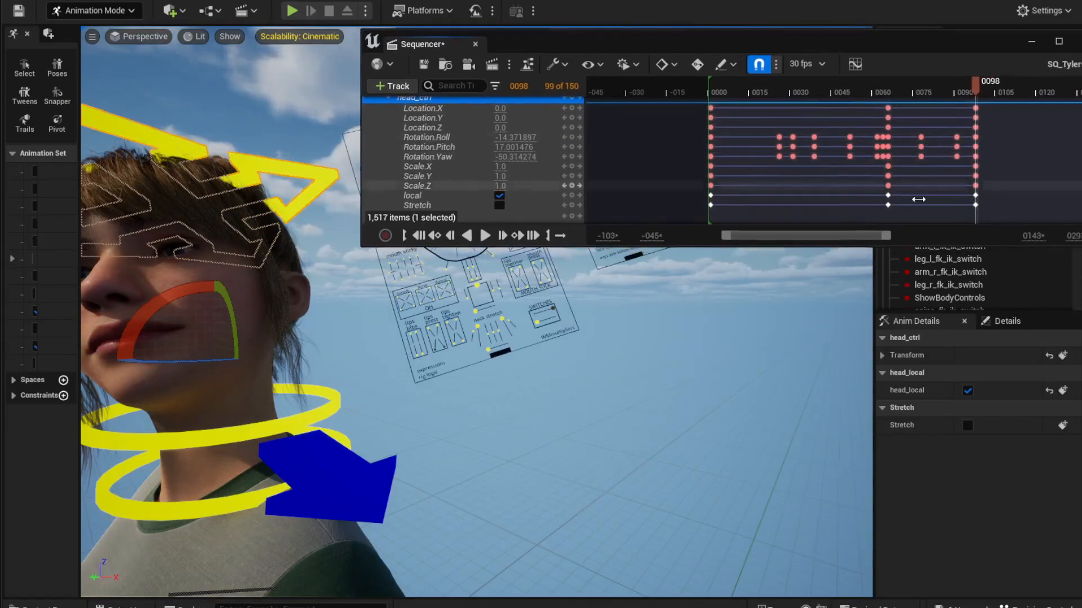
{"action": "left_click_drag", "start_coordinate": [1019, 223], "coordinate": [949, 142]}
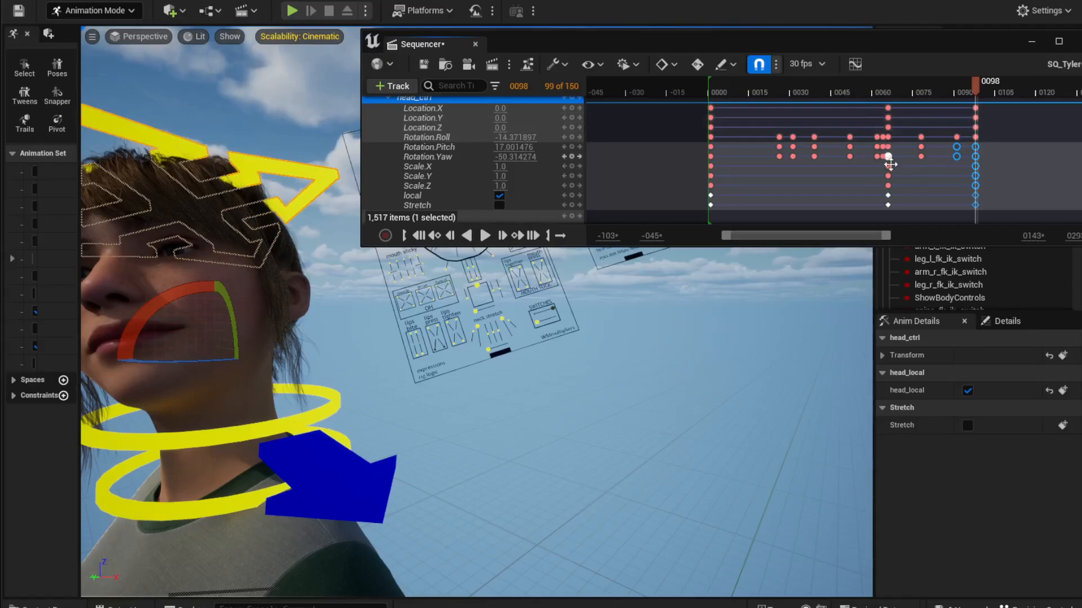
{"action": "left_click_drag", "start_coordinate": [649, 50], "coordinate": [705, 25]}
{"action": "right_click_drag", "start_coordinate": [614, 350], "coordinate": [570, 366]}
{"action": "key", "text": "s"}
{"action": "key", "text": "w"}
{"action": "right_click_drag", "start_coordinate": [690, 337], "coordinate": [683, 320]}
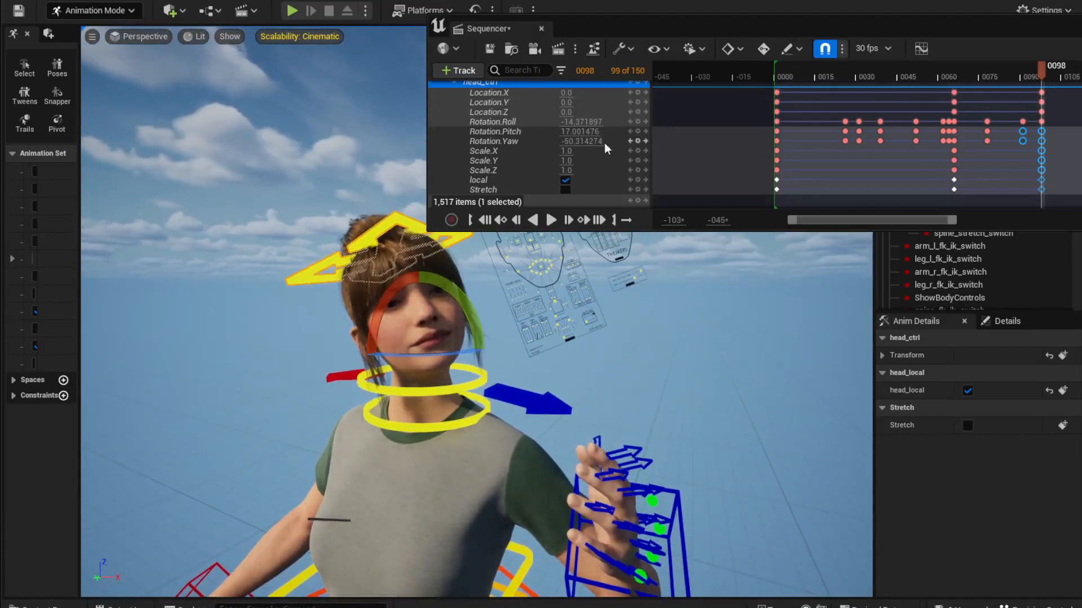
{"action": "scroll", "coordinate": [574, 129], "scroll_direction": "up", "scroll_amount": 3}
{"action": "left_click", "coordinate": [454, 163]}
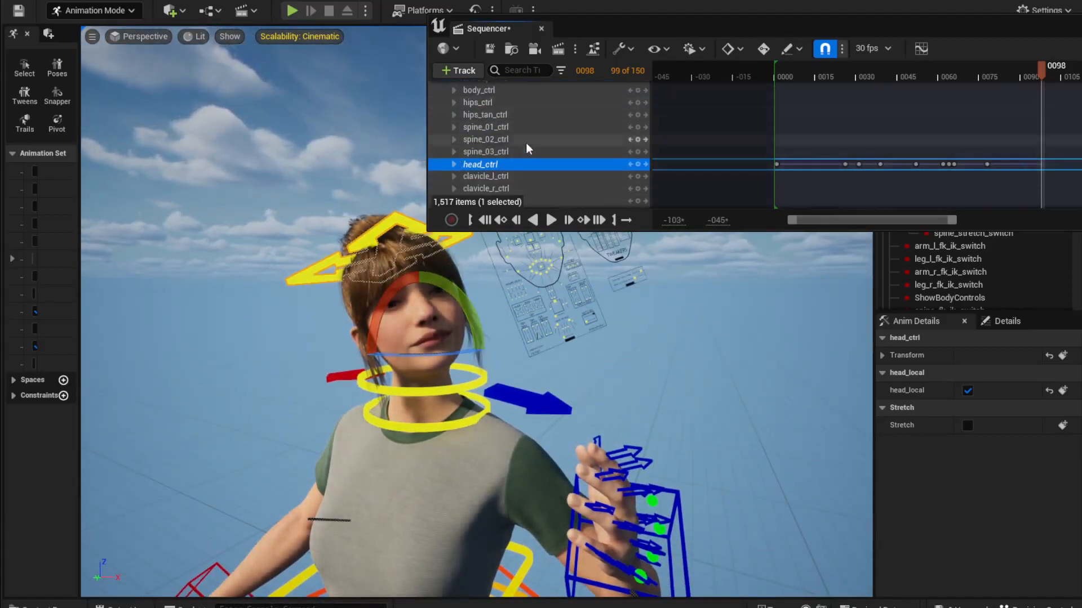
Play the sequence from the start to review the head animation.
{"action": "scroll", "coordinate": [526, 145], "scroll_direction": "down", "scroll_amount": 10}
{"action": "left_click", "coordinate": [781, 81]}
{"action": "key", "text": "space"}
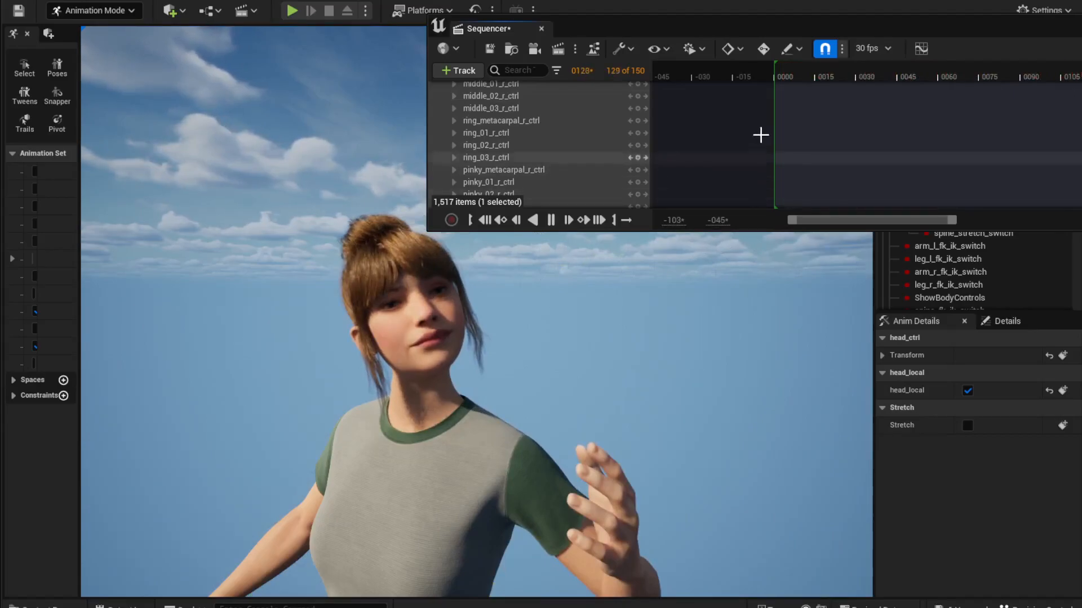
{"action": "left_click", "coordinate": [782, 72]}
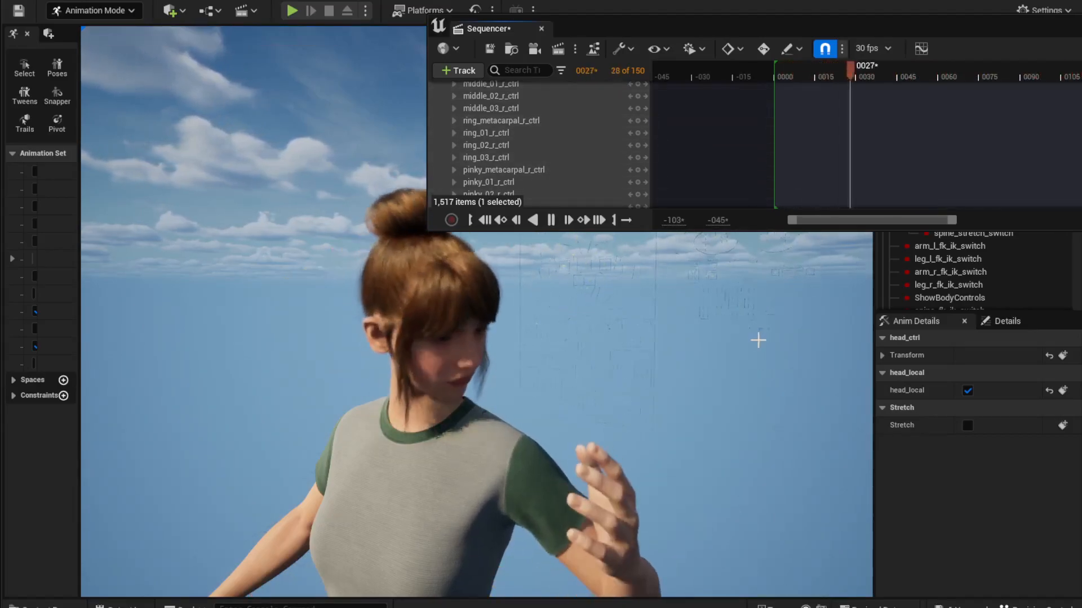
{"action": "key", "text": "space"}
Collapse the Body and Face components under BP_Tyler_Identity in the track list.
{"action": "scroll", "coordinate": [545, 142], "scroll_direction": "up", "scroll_amount": 3}
{"action": "scroll", "coordinate": [545, 145], "scroll_direction": "up", "scroll_amount": 10}
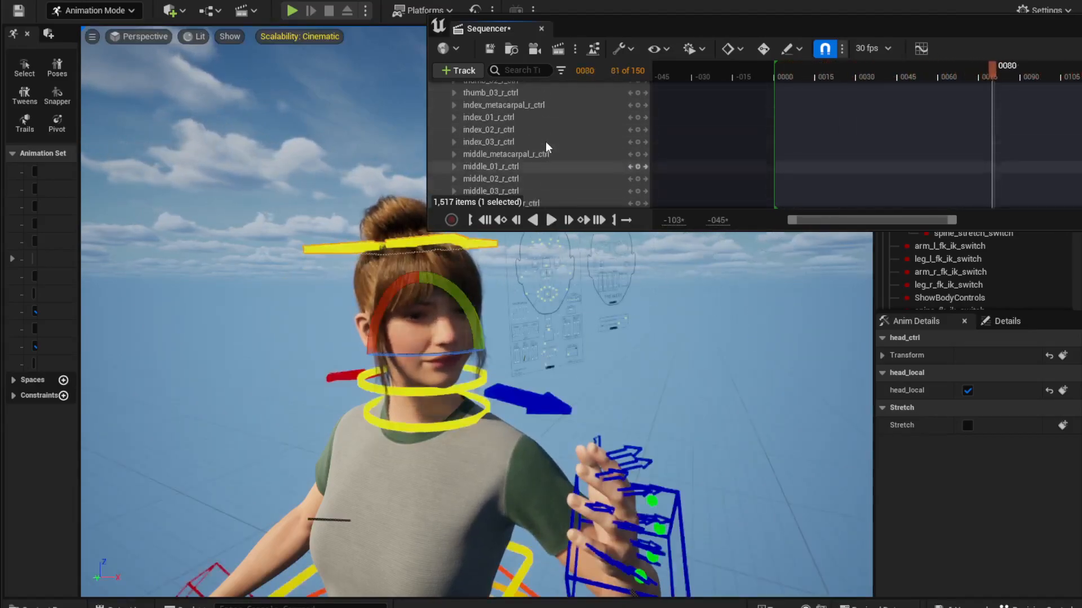
{"action": "left_click", "coordinate": [464, 126]}
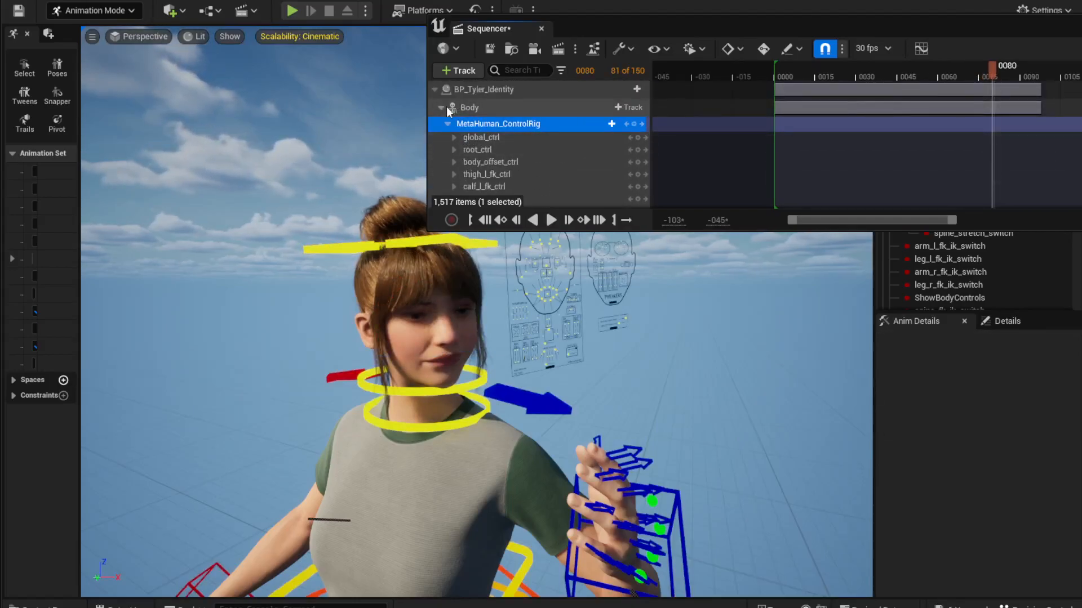
{"action": "left_click", "coordinate": [441, 108]}
{"action": "left_click", "coordinate": [441, 126]}
{"action": "left_click", "coordinate": [475, 140]}
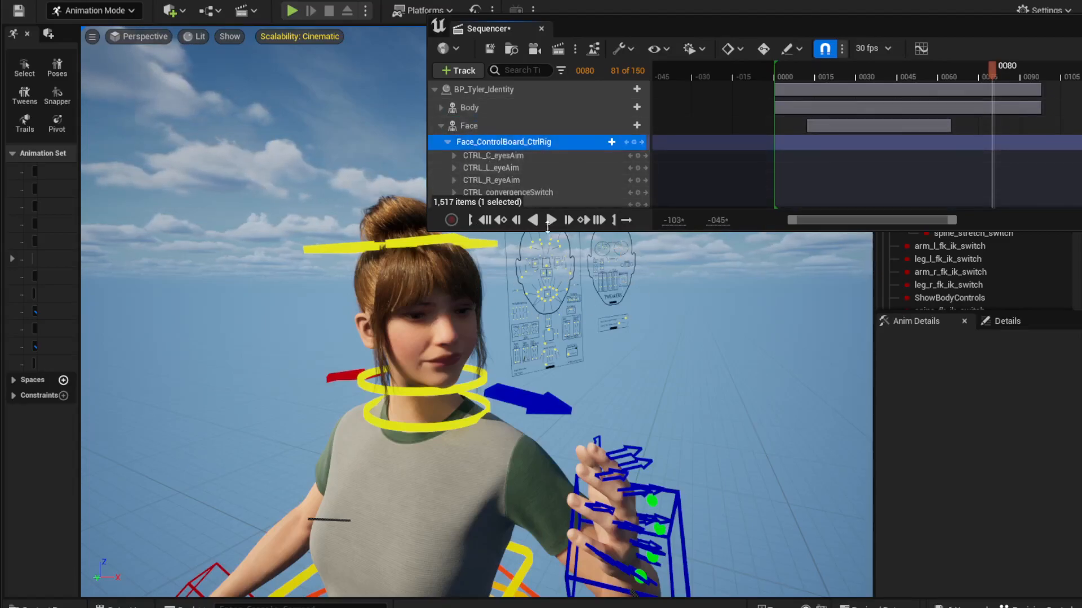
{"action": "left_click", "coordinate": [440, 125]}
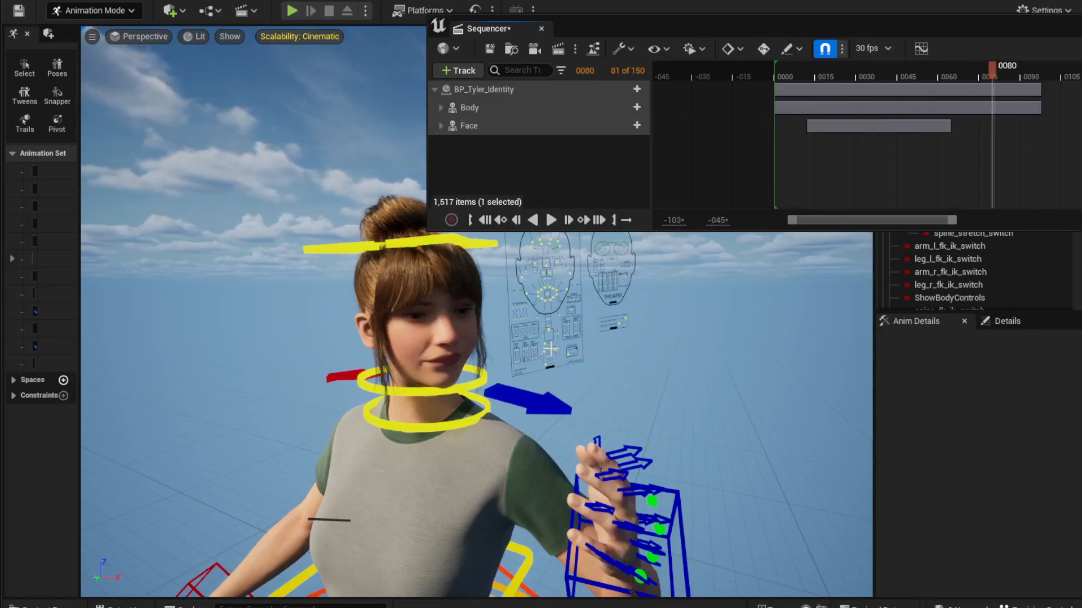
Select the left shoulder's clavicle_l_ctrl and try rotating it at frame 80.
{"action": "right_click_drag", "start_coordinate": [456, 358], "coordinate": [515, 363]}
{"action": "right_click_drag", "start_coordinate": [447, 456], "coordinate": [447, 456]}
{"action": "left_click", "coordinate": [394, 451]}
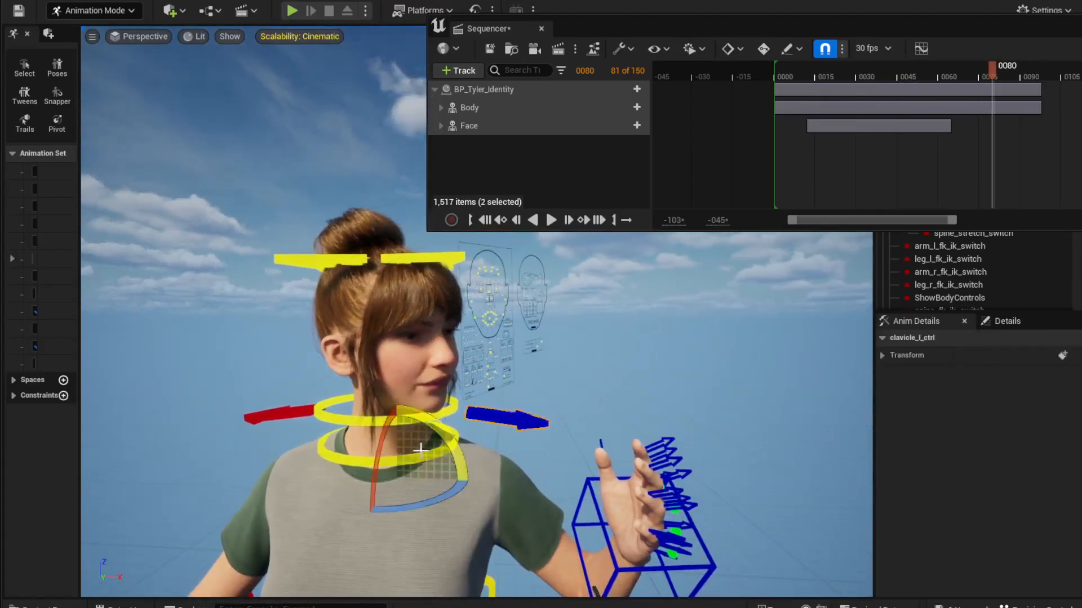
{"action": "left_click_drag", "start_coordinate": [397, 414], "coordinate": [473, 450]}
Add a key on clavicle_l_ctrl at frame 6 in the Body's MetaHuman_ControlRig track.
{"action": "left_click_drag", "start_coordinate": [833, 75], "coordinate": [804, 76]}
{"action": "left_click_drag", "start_coordinate": [803, 76], "coordinate": [793, 77]}
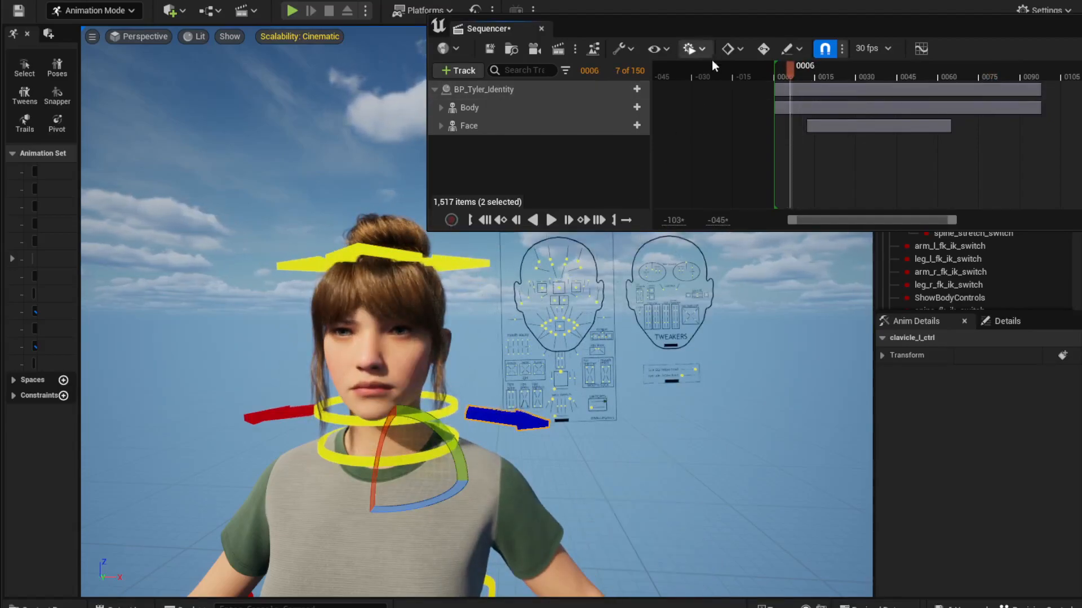
{"action": "left_click", "coordinate": [440, 107]}
{"action": "left_click", "coordinate": [484, 123]}
{"action": "left_click", "coordinate": [504, 418]}
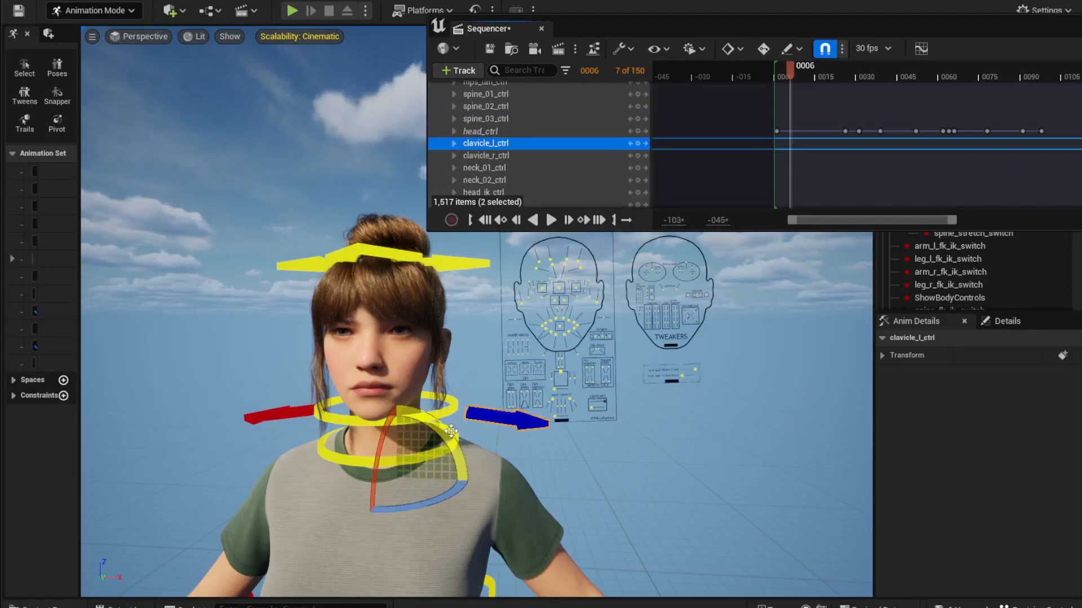
{"action": "left_click", "coordinate": [638, 144]}
At frame 13, rotate clavicle_l_ctrl to raise the left shoulder, key the pose, and turn on automatic keying.
{"action": "left_click_drag", "start_coordinate": [792, 69], "coordinate": [810, 73]}
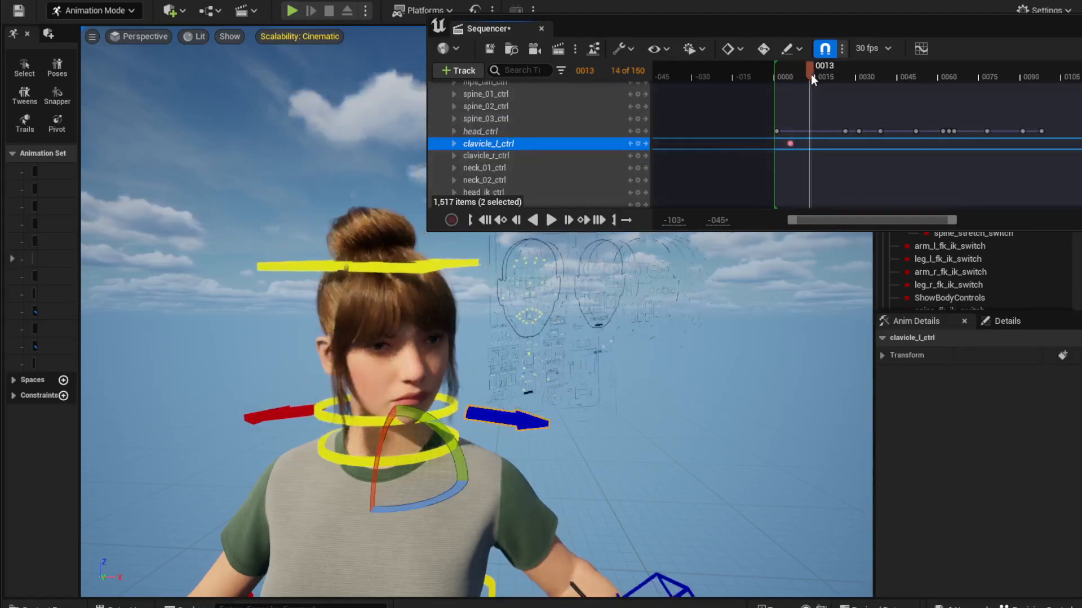
{"action": "mouse_move", "coordinate": [441, 442]}
{"action": "left_mouse_down"}
{"action": "mouse_move", "coordinate": [448, 453]}
{"action": "mouse_move", "coordinate": [444, 430]}
{"action": "left_mouse_up"}
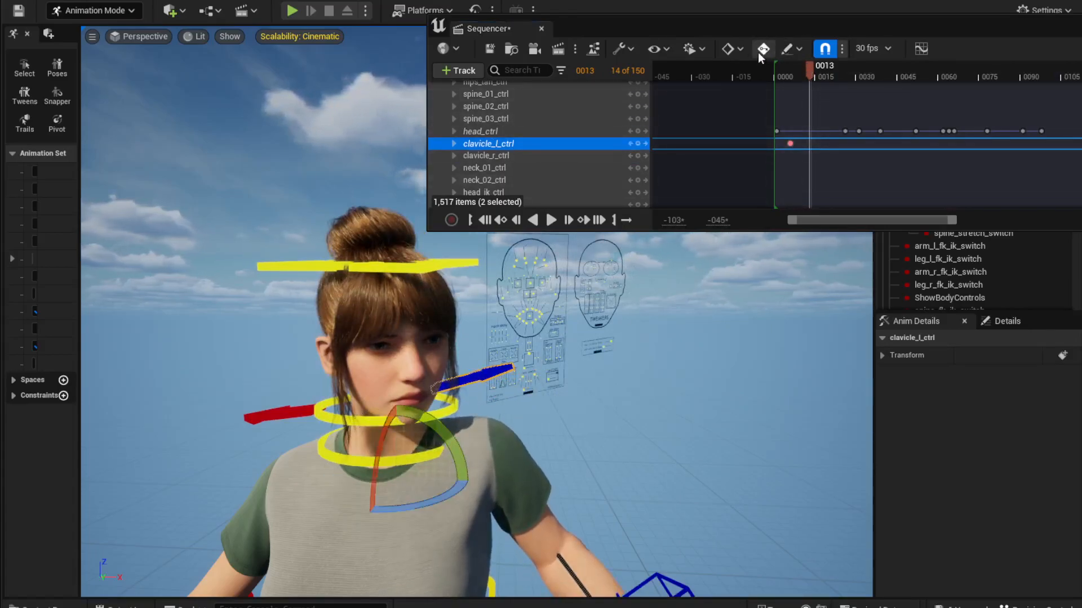
{"action": "left_click", "coordinate": [637, 143]}
Rotate clavicle_l_ctrl about 30° at frame 21 to lower the left shoulder, and rotate it at frame 29 to raise the shoulder.
{"action": "left_click_drag", "start_coordinate": [811, 68], "coordinate": [833, 68]}
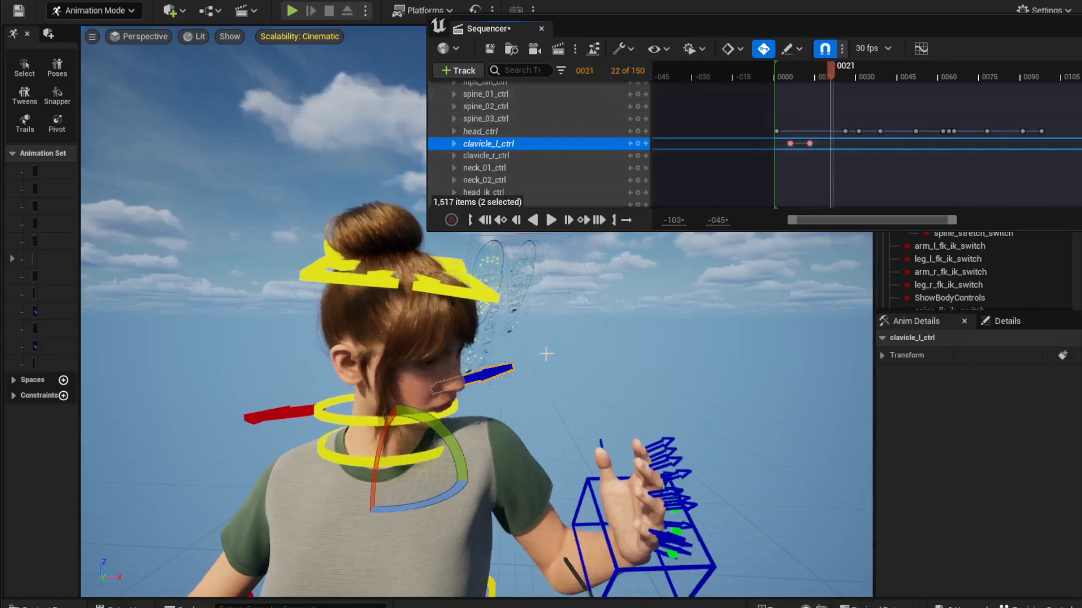
{"action": "left_click_drag", "start_coordinate": [434, 417], "coordinate": [474, 531]}
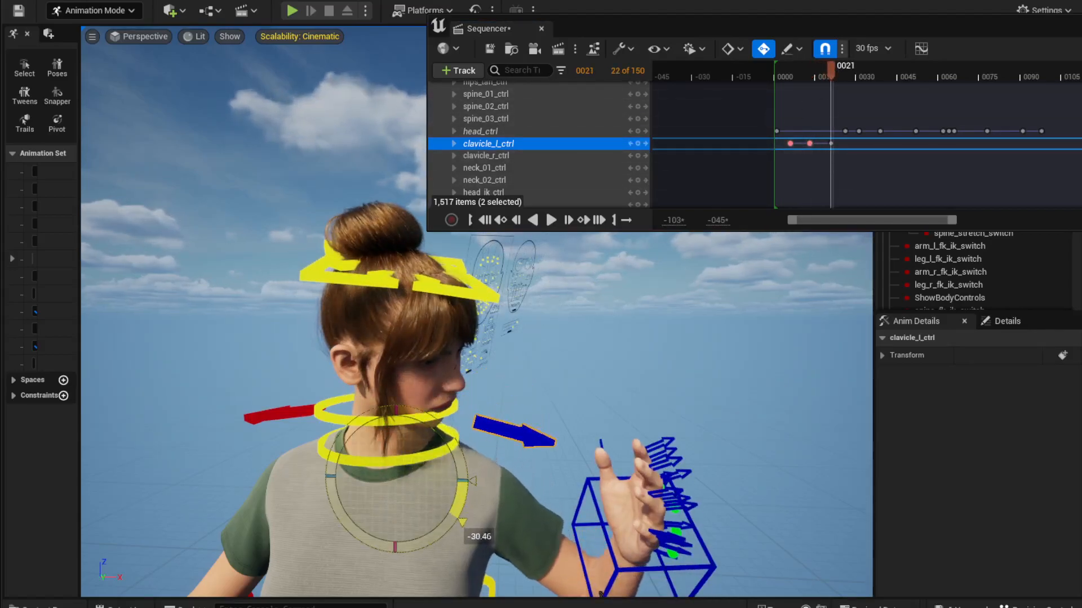
{"action": "left_click_drag", "start_coordinate": [829, 67], "coordinate": [854, 73]}
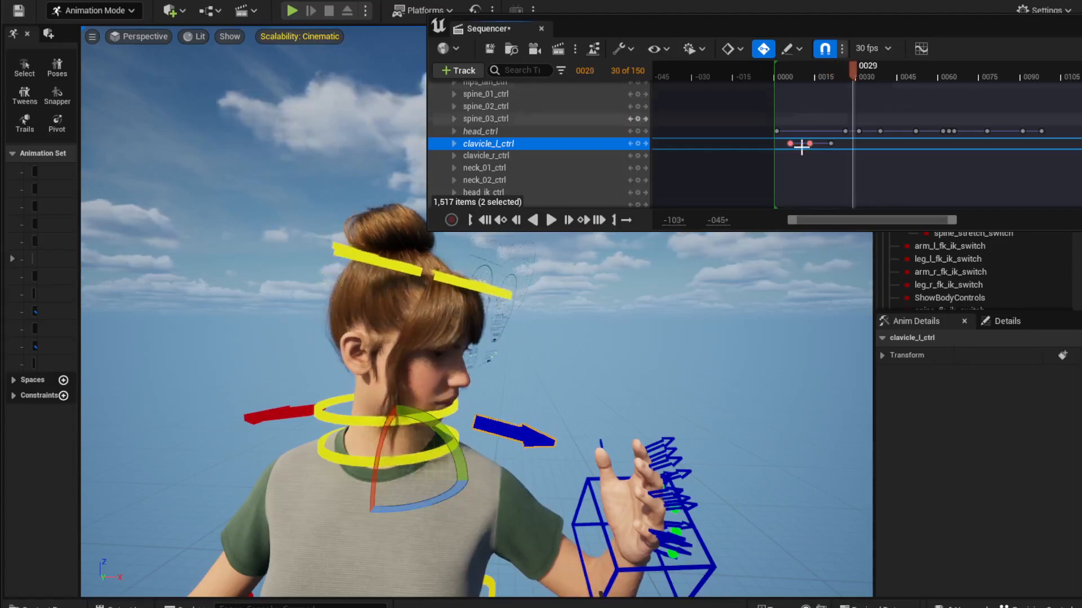
{"action": "left_click_drag", "start_coordinate": [458, 452], "coordinate": [440, 379]}
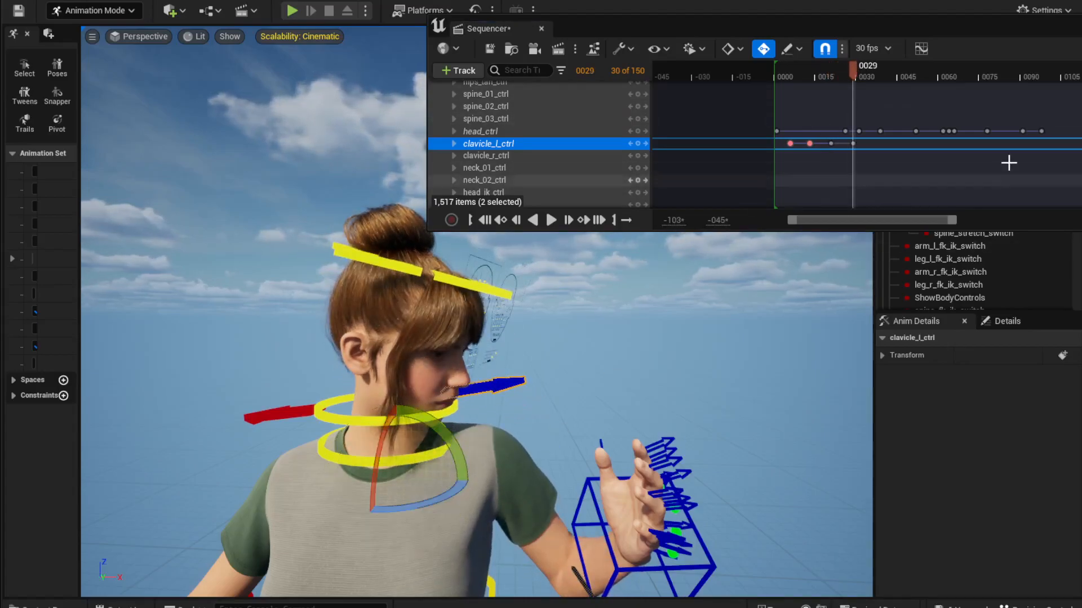
Copy clavicle_l_ctrl's four keys between frames 6 and 29 and paste them after frame 29 to repeat the shoulder motion.
{"action": "left_click_drag", "start_coordinate": [881, 169], "coordinate": [777, 141]}
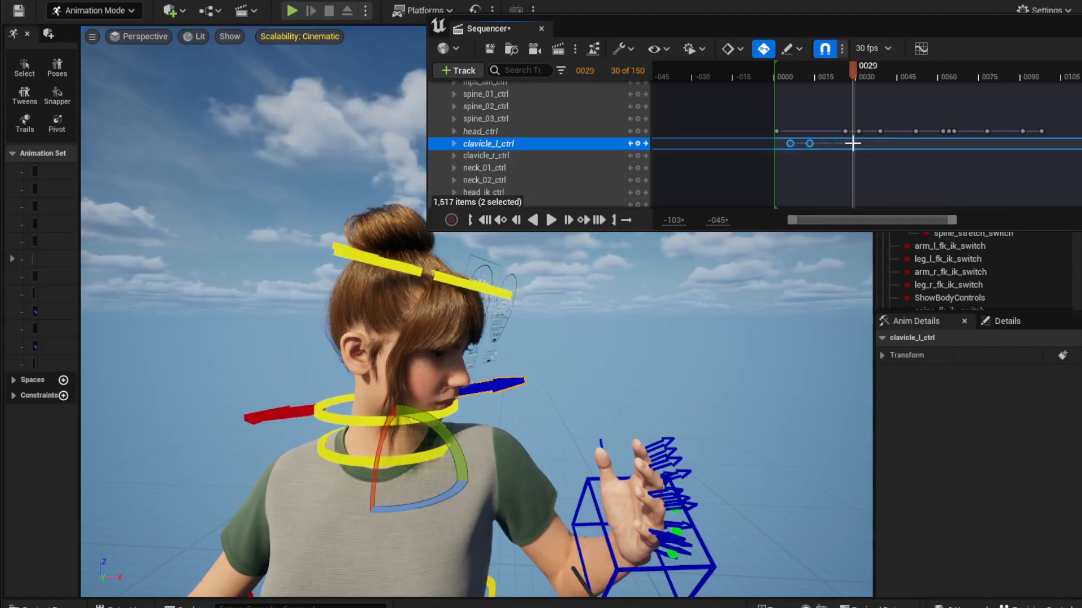
{"action": "left_click", "coordinate": [791, 143]}
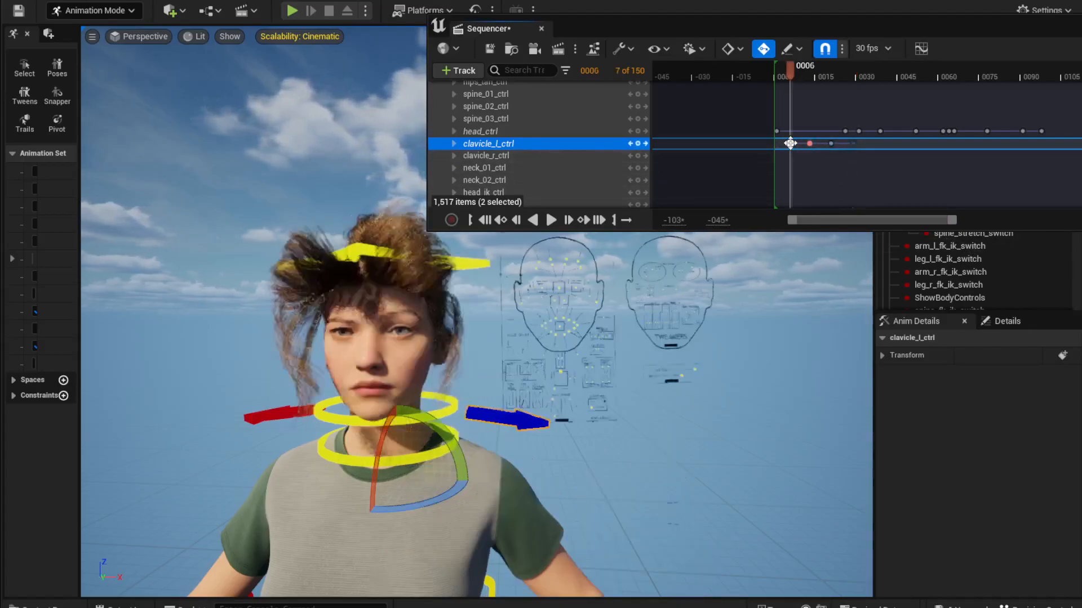
{"action": "left_click", "coordinate": [852, 145]}
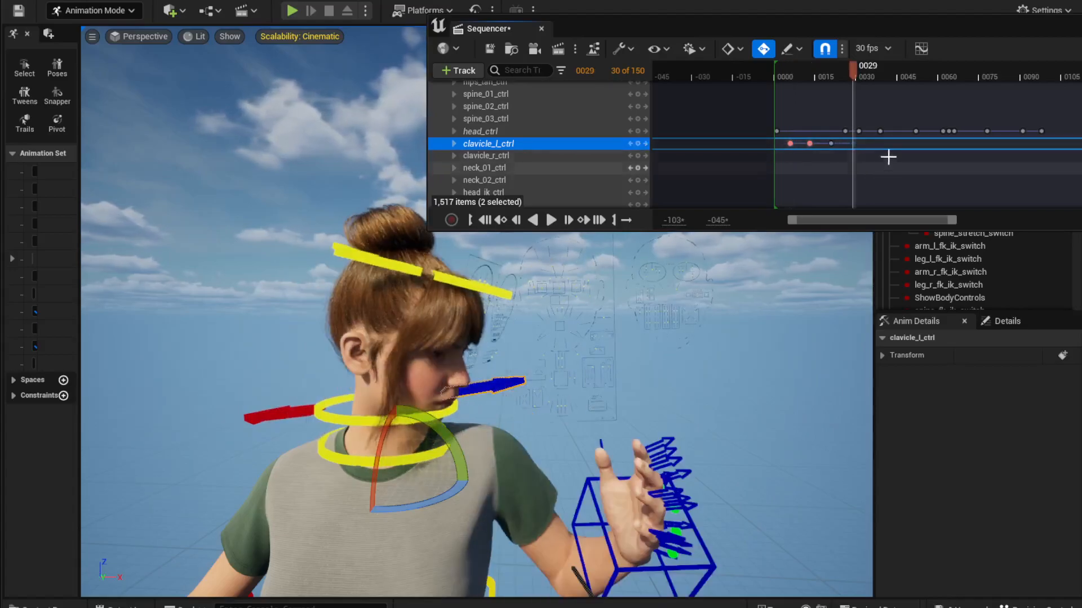
{"action": "left_click_drag", "start_coordinate": [856, 67], "coordinate": [786, 75]}
{"action": "key", "text": "ctrl+v"}
{"action": "left_click", "coordinate": [951, 191]}
Play the sequence repeatedly from the start to review the combined head and left shoulder motion.
{"action": "key", "text": "space"}
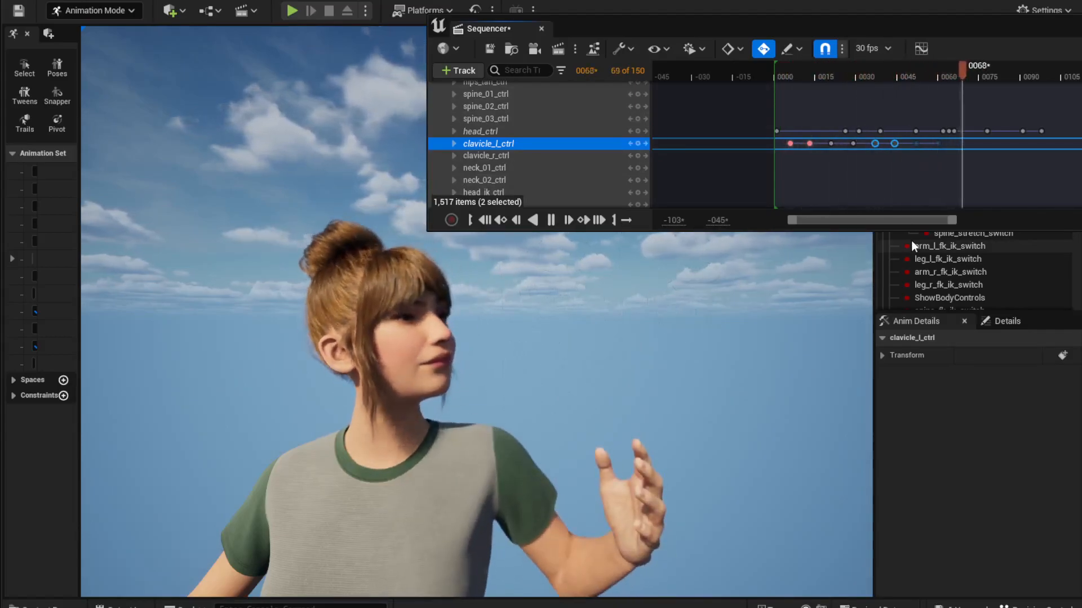
{"action": "left_click_drag", "start_coordinate": [864, 74], "coordinate": [781, 70]}
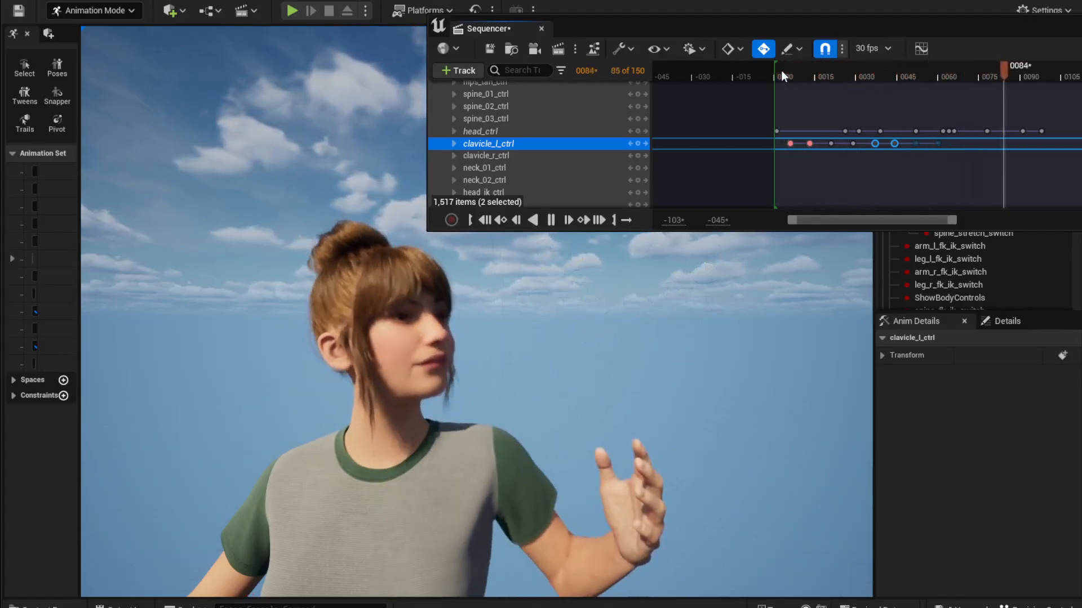
{"action": "key", "text": "space"}
{"action": "left_click_drag", "start_coordinate": [866, 76], "coordinate": [771, 76]}
{"action": "key", "text": "space"}
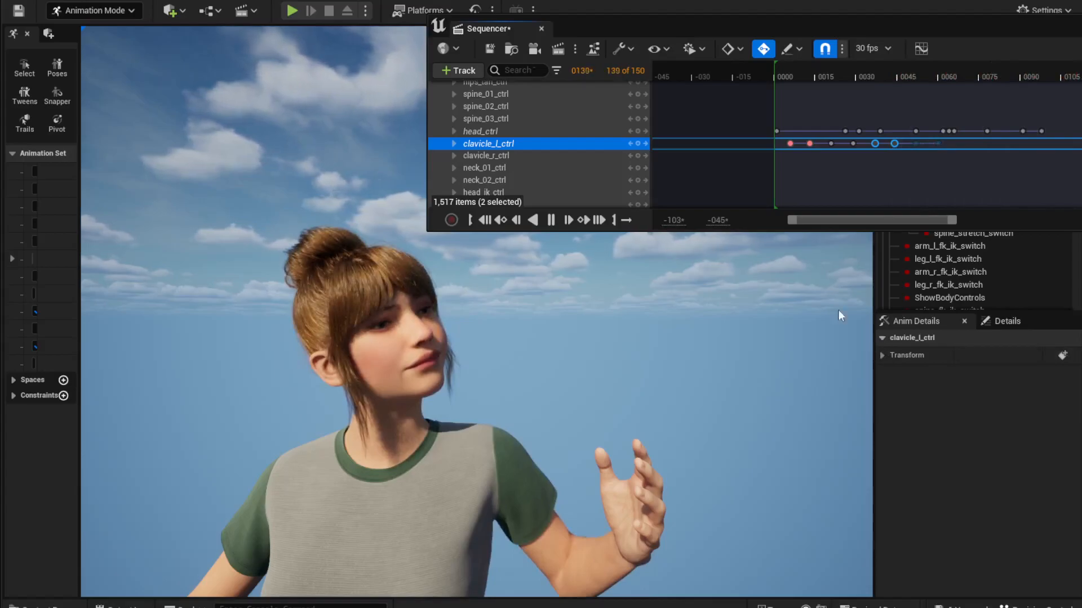
{"action": "left_click", "coordinate": [784, 74]}
{"action": "key", "text": "space"}
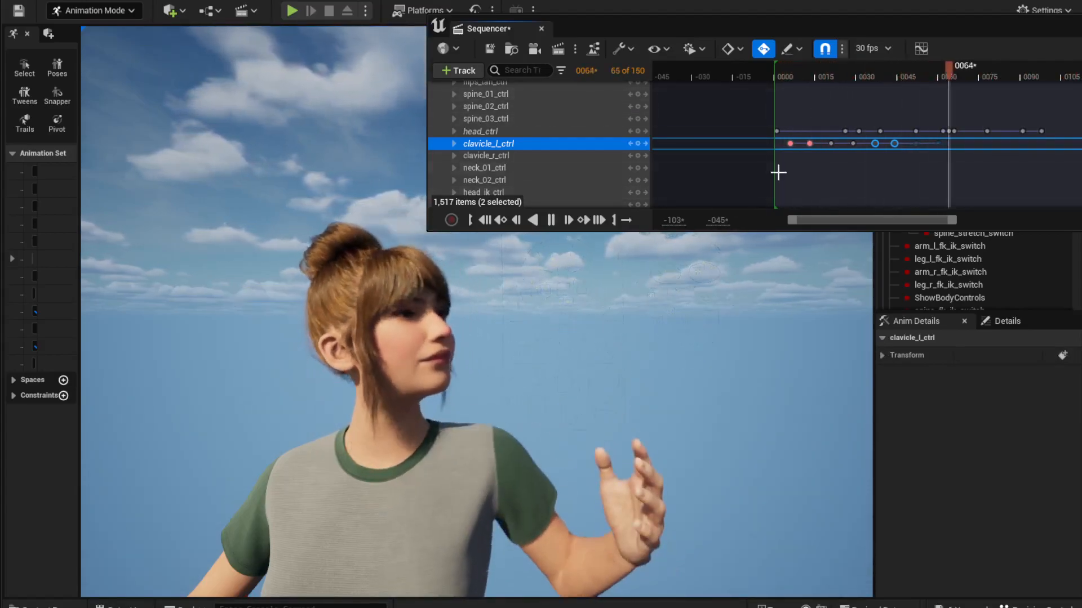
At frame 21, try rotating index_03_l_ctrl on the left index fingertip.
{"action": "left_click", "coordinate": [833, 74]}
{"action": "left_click_drag", "start_coordinate": [834, 74], "coordinate": [831, 76]}
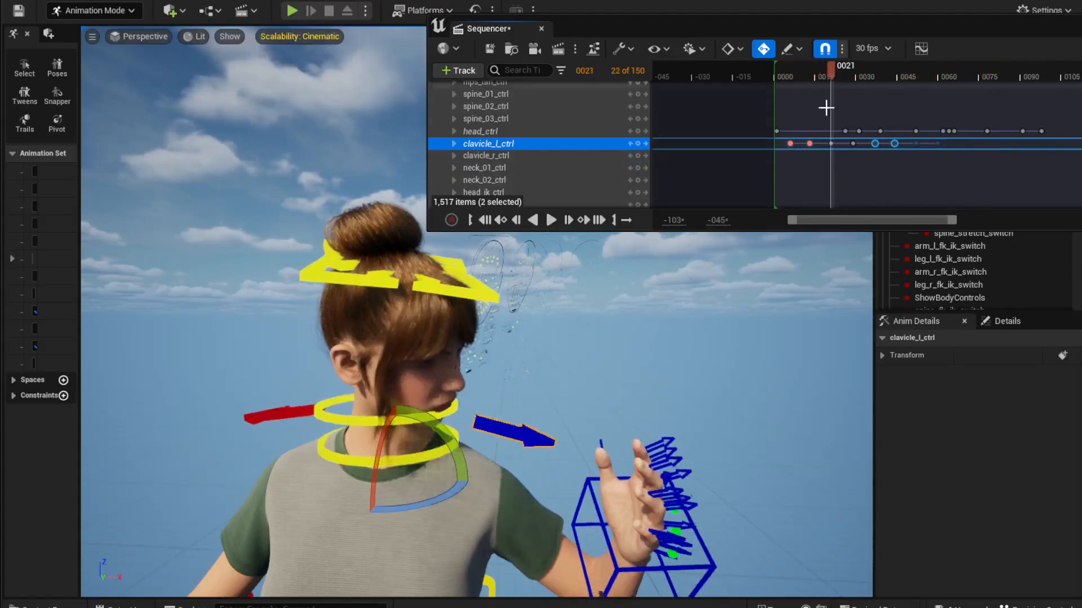
{"action": "left_click", "coordinate": [660, 442]}
{"action": "left_click_drag", "start_coordinate": [608, 402], "coordinate": [665, 401]}
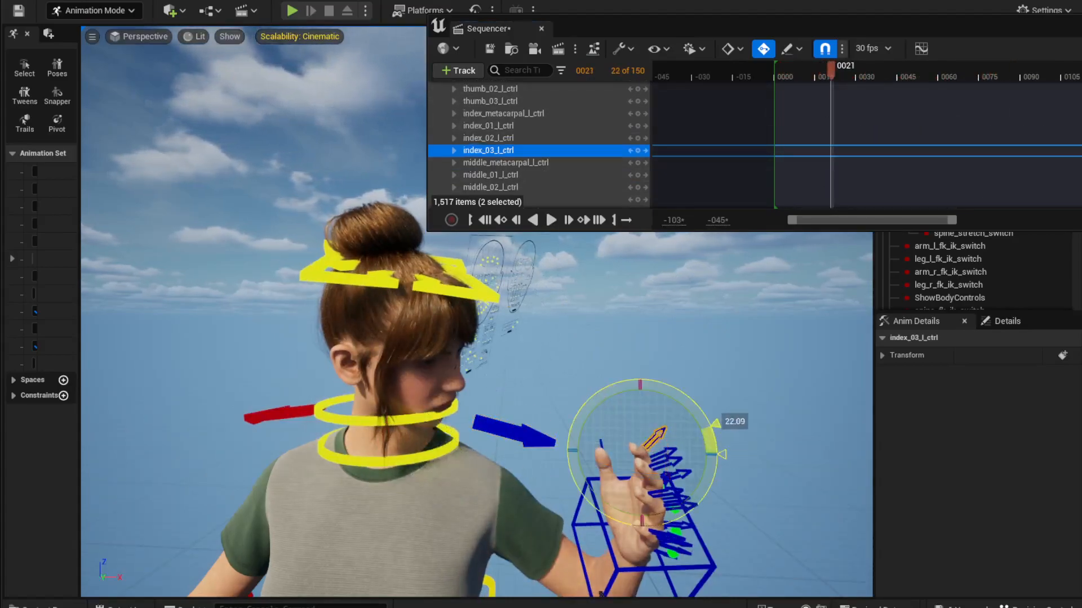
{"action": "left_click_drag", "start_coordinate": [593, 402], "coordinate": [594, 402]}
Try curling the left index finger by rotating index_curl_l_ctrl at frame 21, and undo the rotation.
{"action": "right_click_drag", "start_coordinate": [717, 502], "coordinate": [523, 304]}
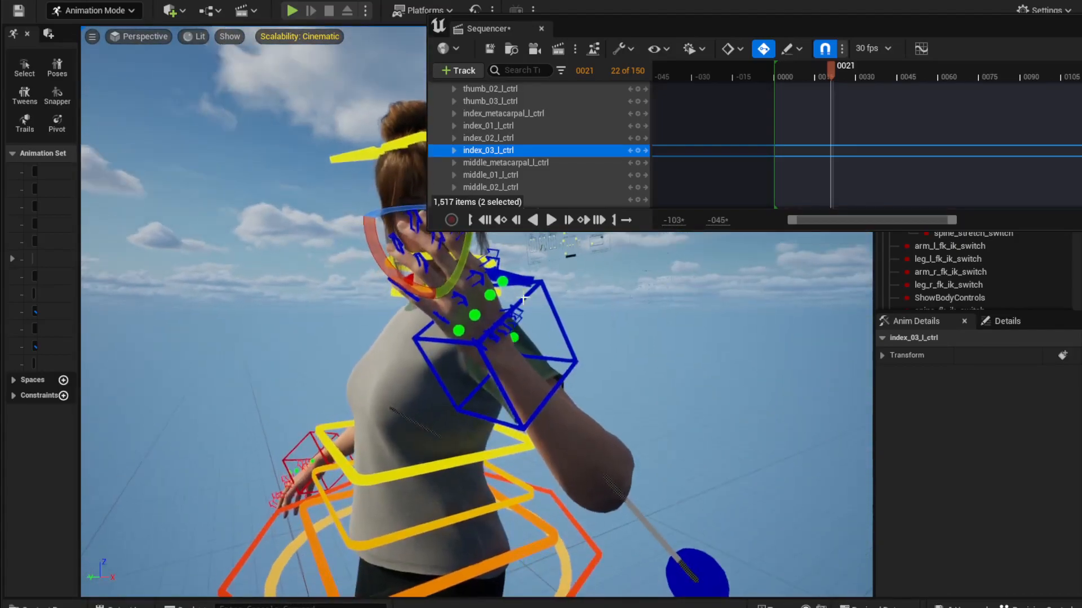
{"action": "left_click", "coordinate": [503, 280]}
{"action": "right_click_drag", "start_coordinate": [608, 350], "coordinate": [591, 405]}
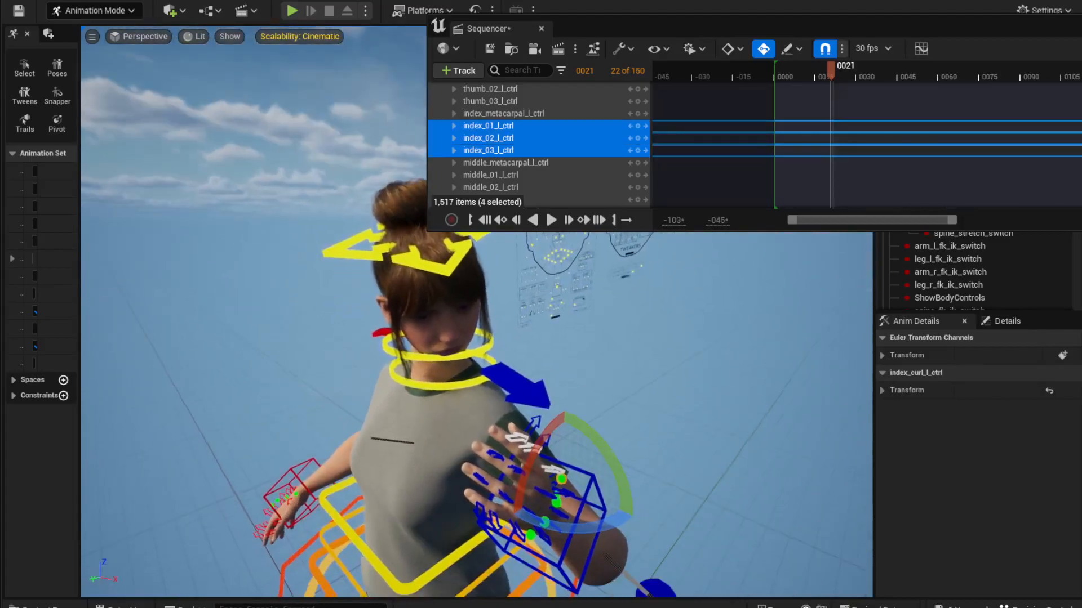
{"action": "left_click_drag", "start_coordinate": [607, 455], "coordinate": [633, 476]}
{"action": "key", "text": "ctrl+z"}
Try curling the left middle finger by rotating middle_curl_l_ctrl at frame 21, and undo the rotation.
{"action": "right_click_drag", "start_coordinate": [633, 474], "coordinate": [633, 303]}
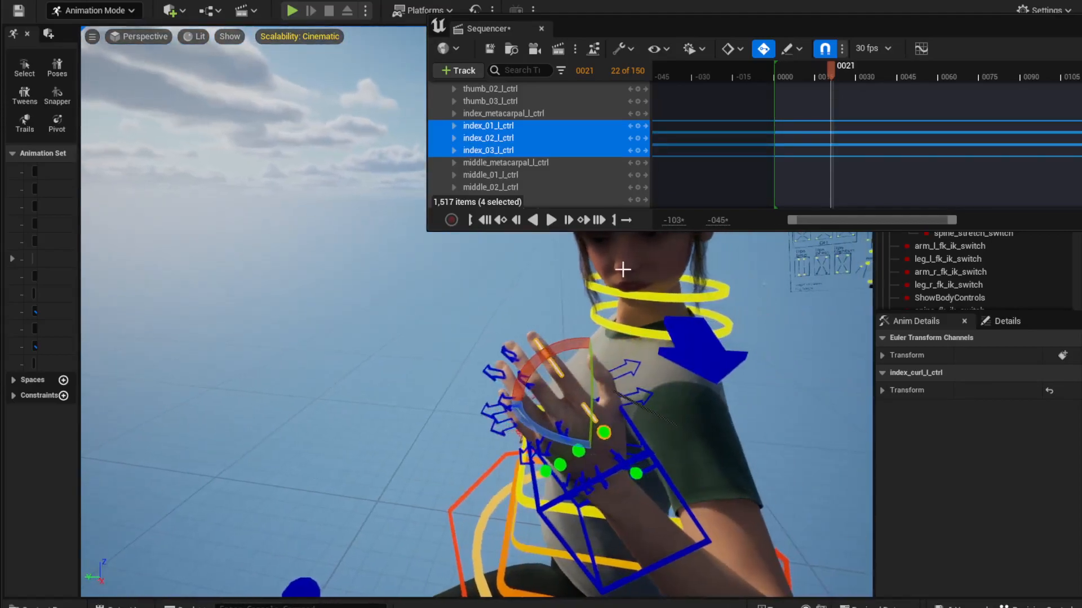
{"action": "left_click", "coordinate": [577, 450]}
{"action": "right_click_drag", "start_coordinate": [622, 426], "coordinate": [656, 436]}
{"action": "scroll", "coordinate": [537, 399], "scroll_direction": "up", "scroll_amount": 1}
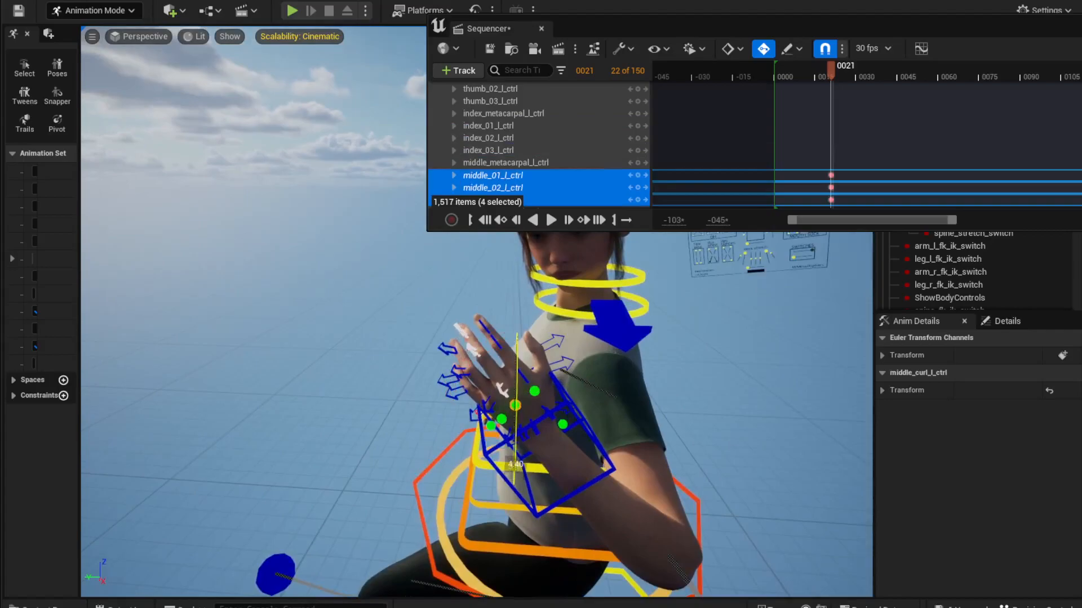
{"action": "left_click_drag", "start_coordinate": [516, 385], "coordinate": [515, 408]}
{"action": "key", "text": "ctrl+z"}
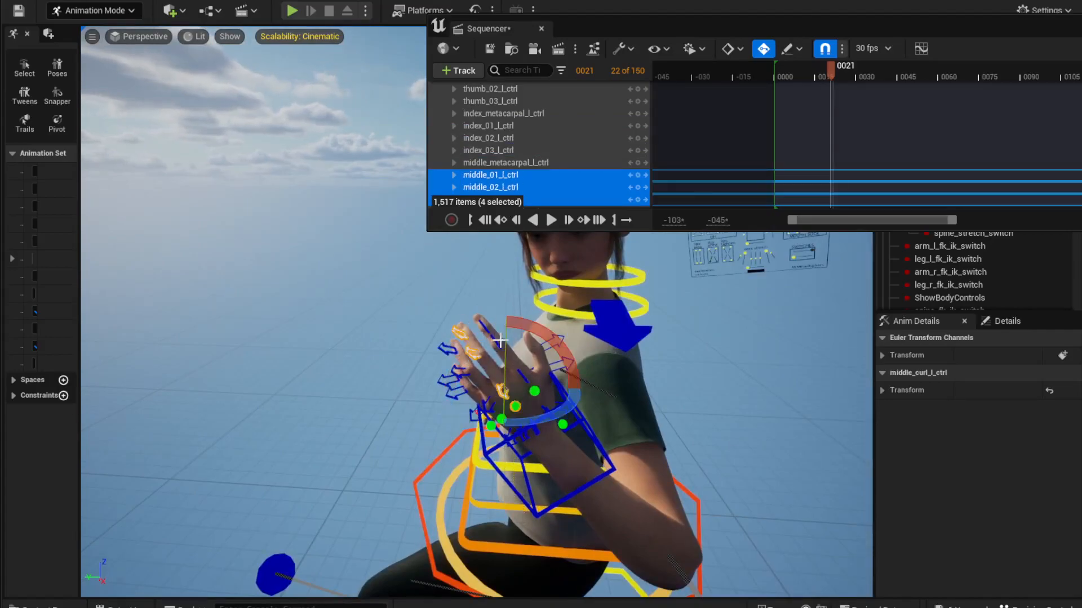
Move the Sequencer window clear of the viewport tools and switch the rotation gizmo to local space.
{"action": "left_click_drag", "start_coordinate": [767, 35], "coordinate": [117, 51]}
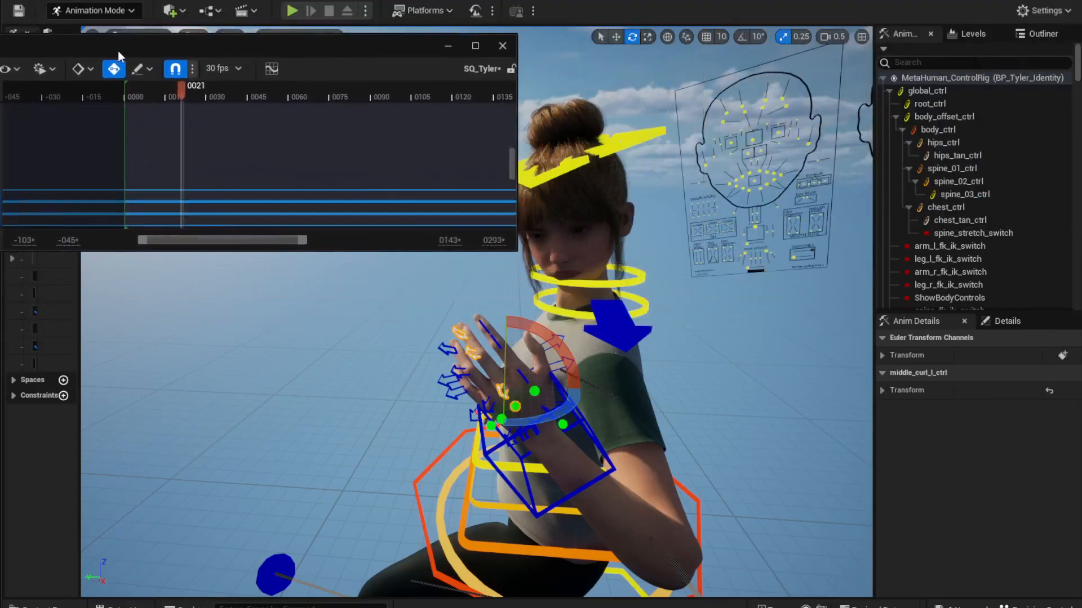
{"action": "left_click", "coordinate": [668, 37]}
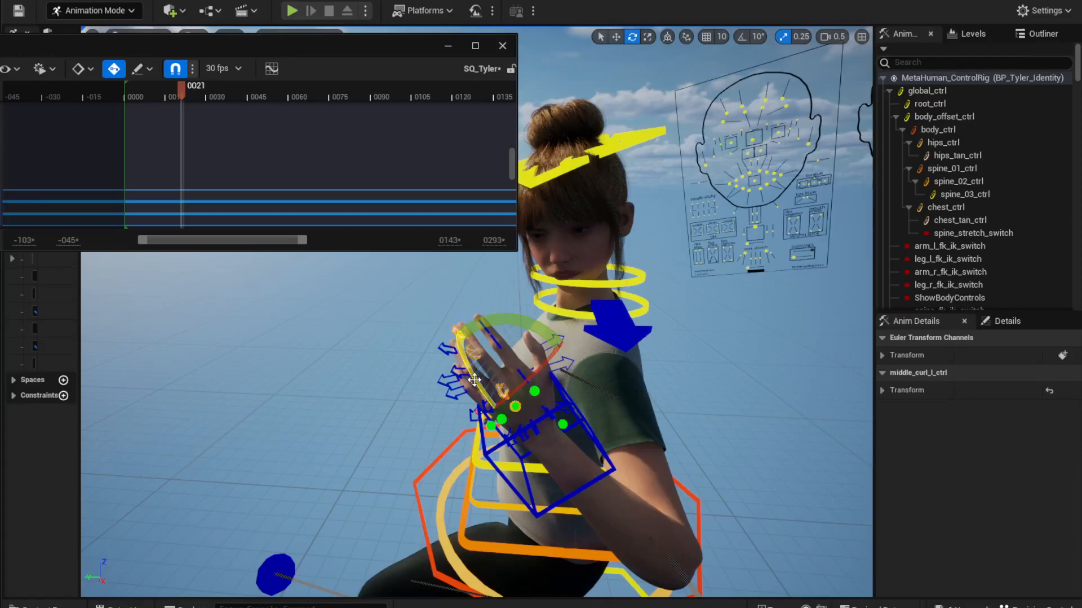
{"action": "left_click", "coordinate": [668, 38]}
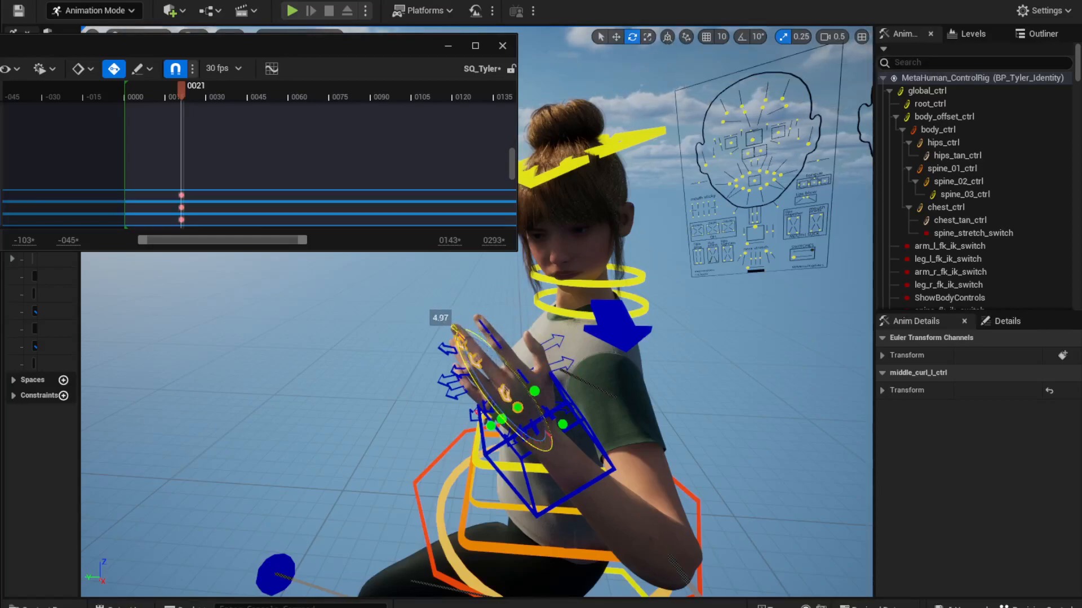
Try rotating middle_curl_l_ctrl in local space at frame 21, and undo each rotation.
{"action": "key", "text": "ctrl+z"}
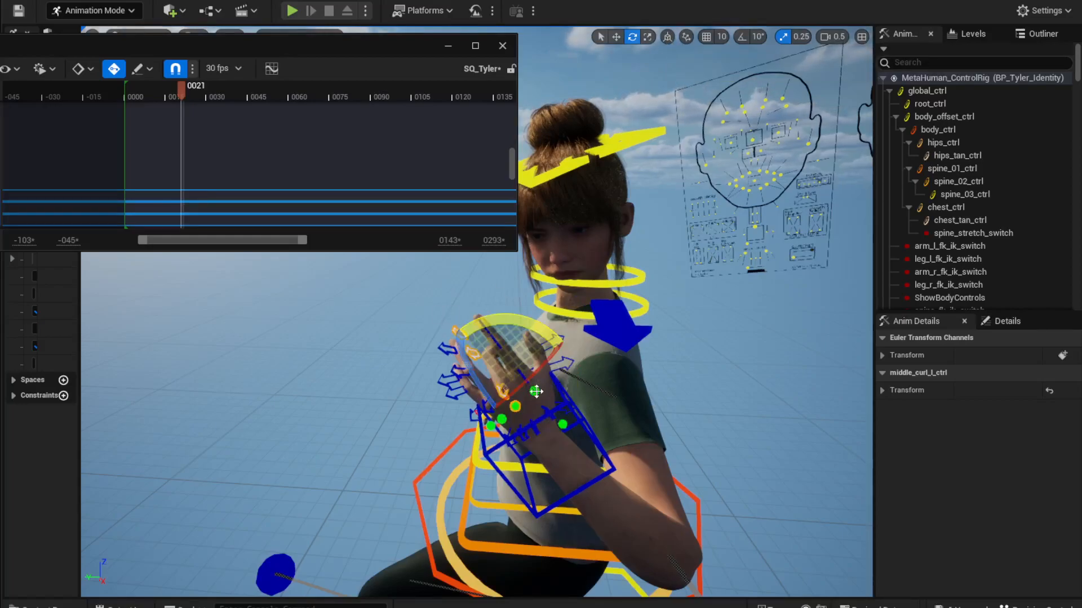
{"action": "left_click_drag", "start_coordinate": [480, 395], "coordinate": [486, 347]}
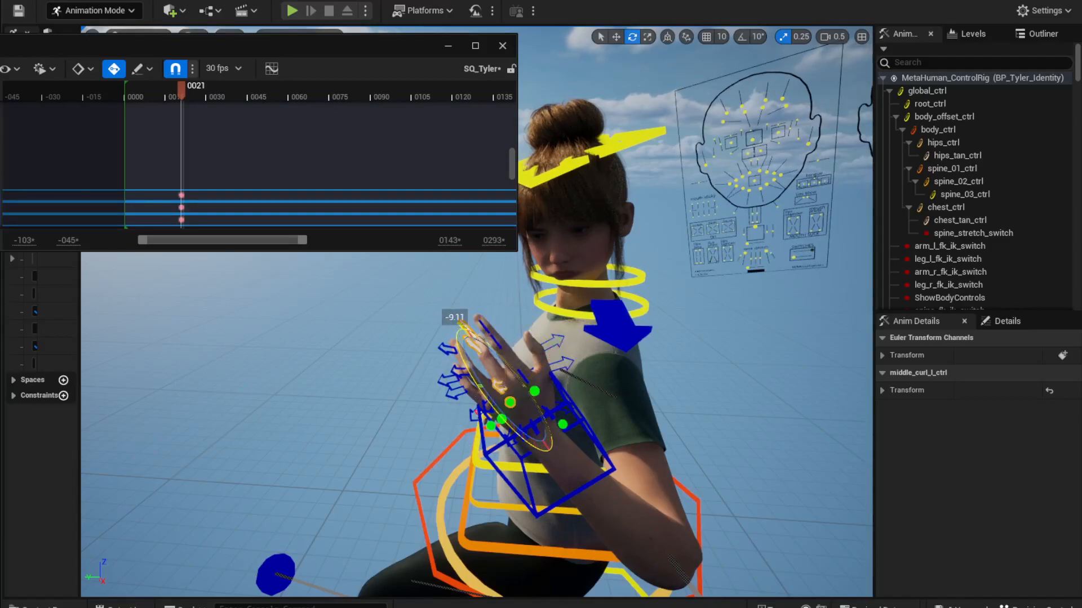
{"action": "key", "text": "ctrl+z"}
Curl the left index finger by rotating index_curl_l_ctrl at frame 21.
{"action": "left_click", "coordinate": [536, 391]}
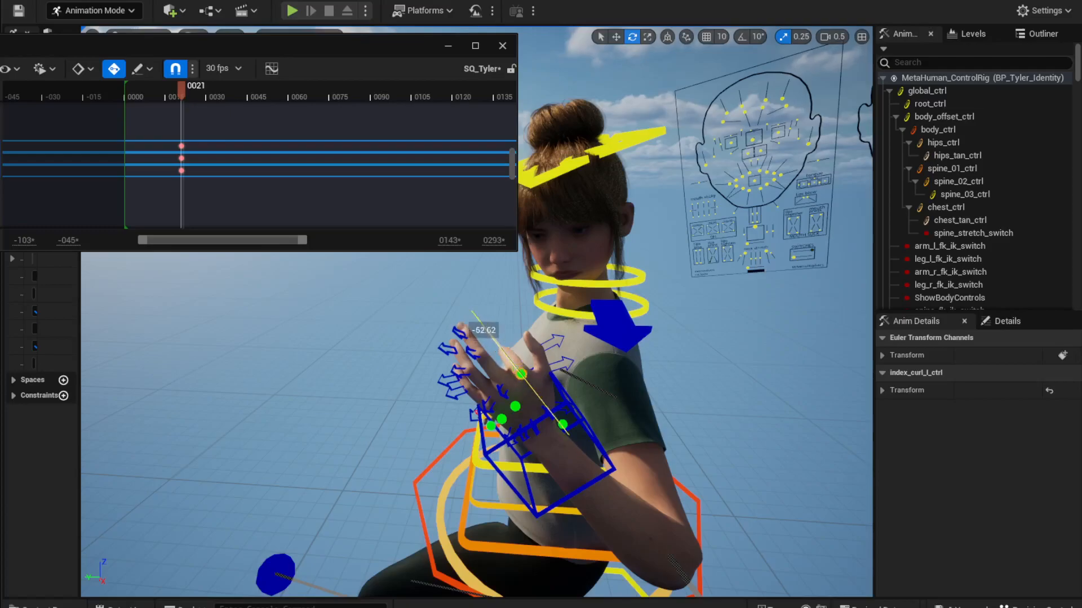
{"action": "right_click_drag", "start_coordinate": [571, 435], "coordinate": [738, 451]}
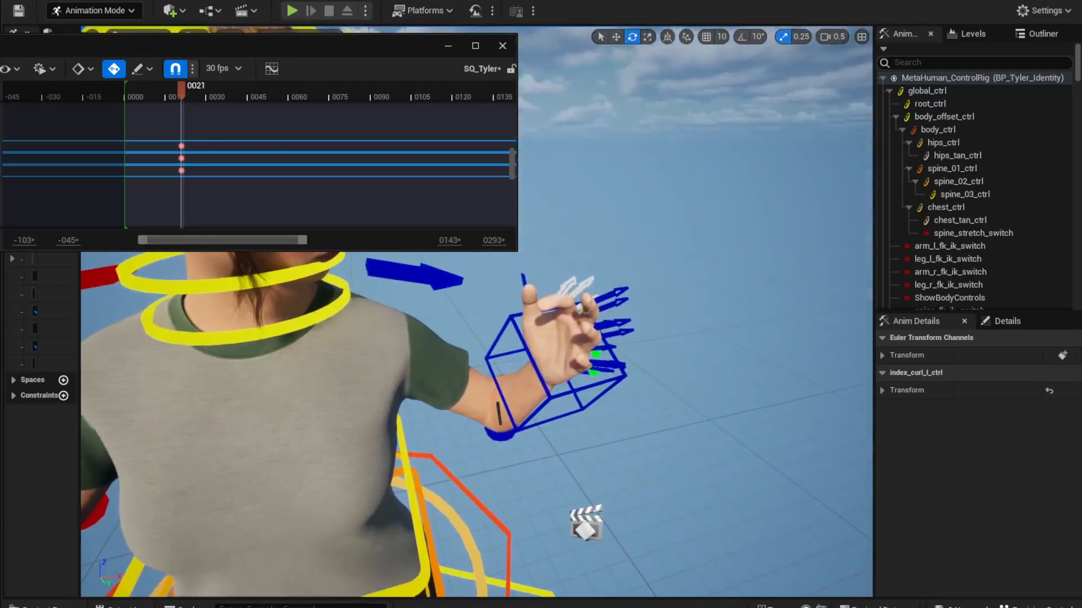
{"action": "left_click_drag", "start_coordinate": [567, 299], "coordinate": [538, 315]}
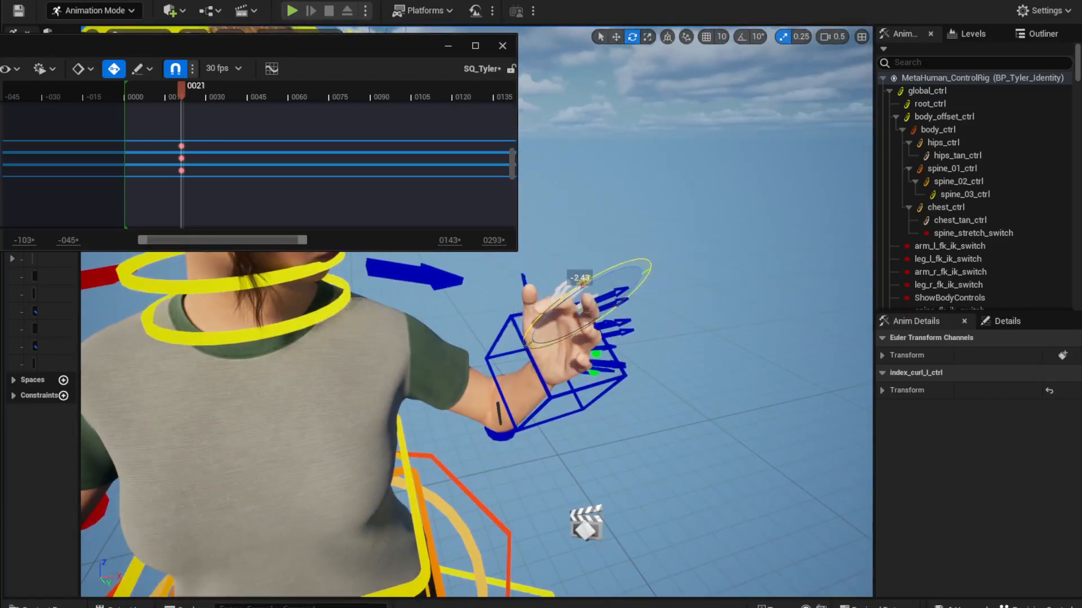
Bend the left middle and pinky fingers at frame 21 by rotating middle_curl_l_ctrl and pinky_metacarpal_l_ctrl.
{"action": "mouse_move", "coordinate": [451, 366]}
{"action": "right_mouse_down"}
{"action": "mouse_move", "coordinate": [524, 360]}
{"action": "mouse_move", "coordinate": [443, 365]}
{"action": "right_mouse_up"}
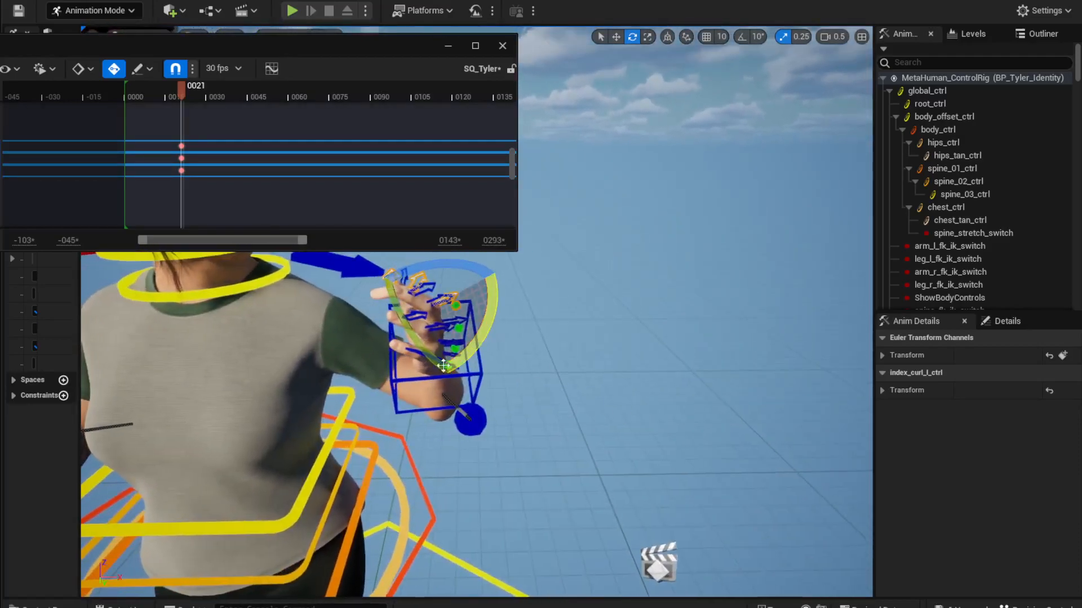
{"action": "left_click", "coordinate": [461, 329]}
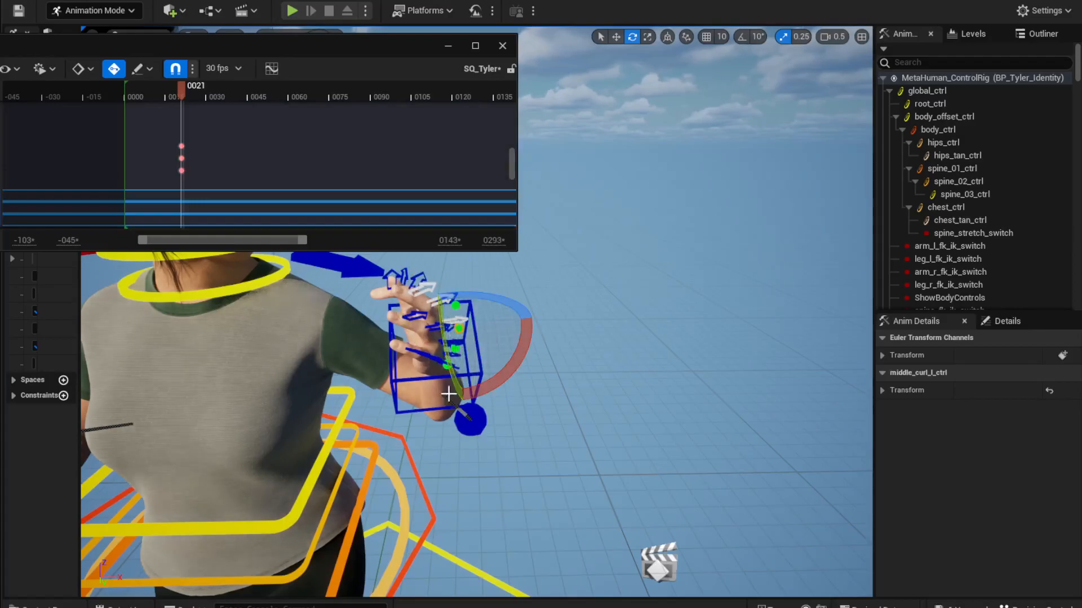
{"action": "left_click", "coordinate": [445, 370]}
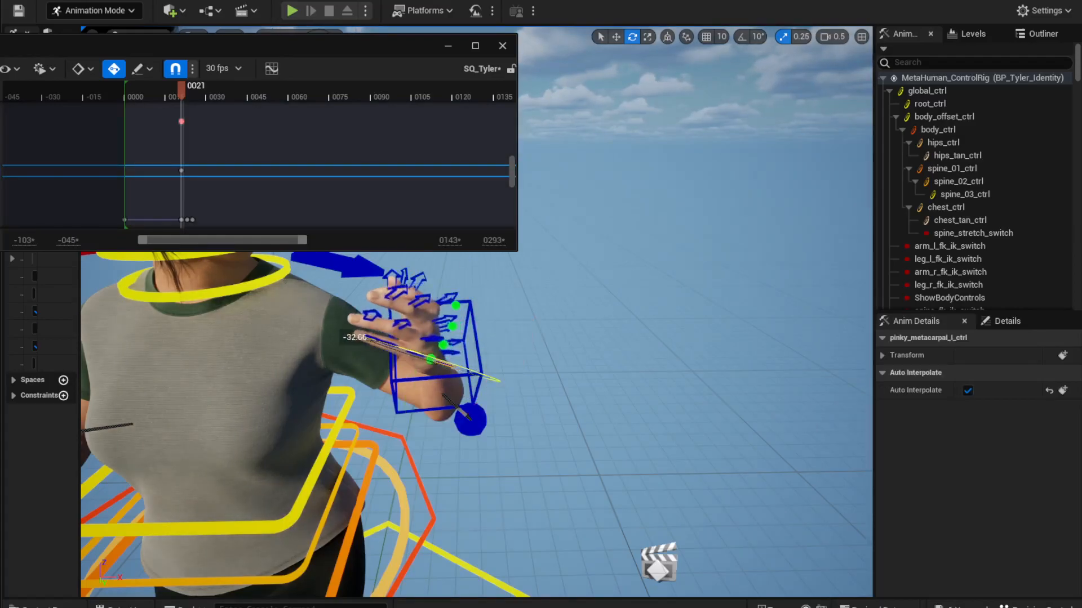
Rotate ring_metacarpal_l_ctrl at frame 21 to adjust the left ring finger.
{"action": "right_click_drag", "start_coordinate": [622, 380], "coordinate": [687, 375]}
{"action": "scroll", "coordinate": [622, 380], "scroll_direction": "down", "scroll_amount": 1}
{"action": "left_click", "coordinate": [635, 350]}
{"action": "right_click_drag", "start_coordinate": [636, 350], "coordinate": [493, 400]}
{"action": "left_click", "coordinate": [430, 319]}
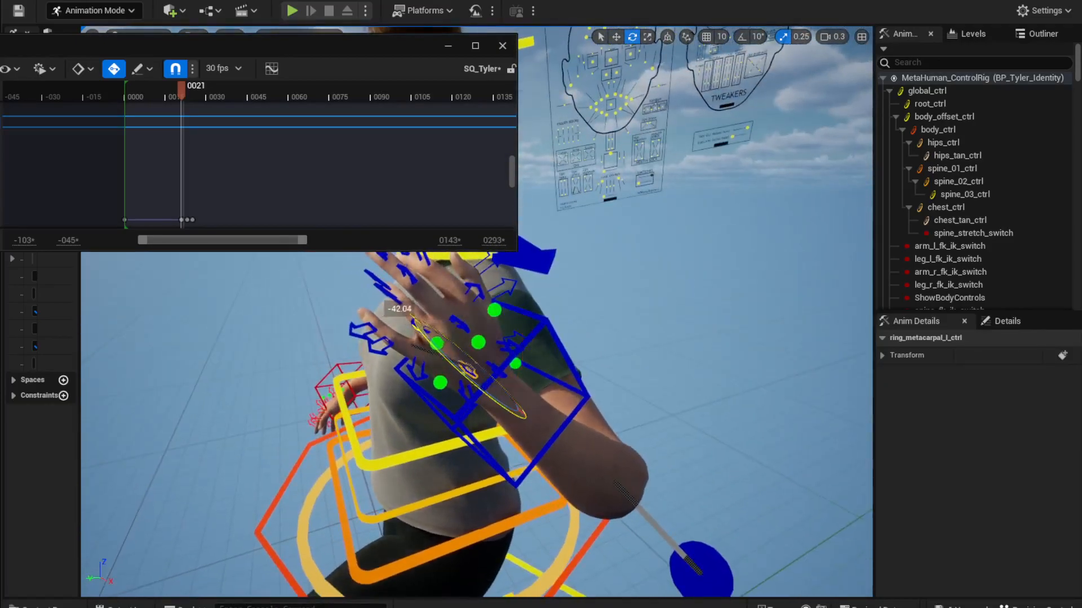
{"action": "left_click_drag", "start_coordinate": [479, 386], "coordinate": [485, 390]}
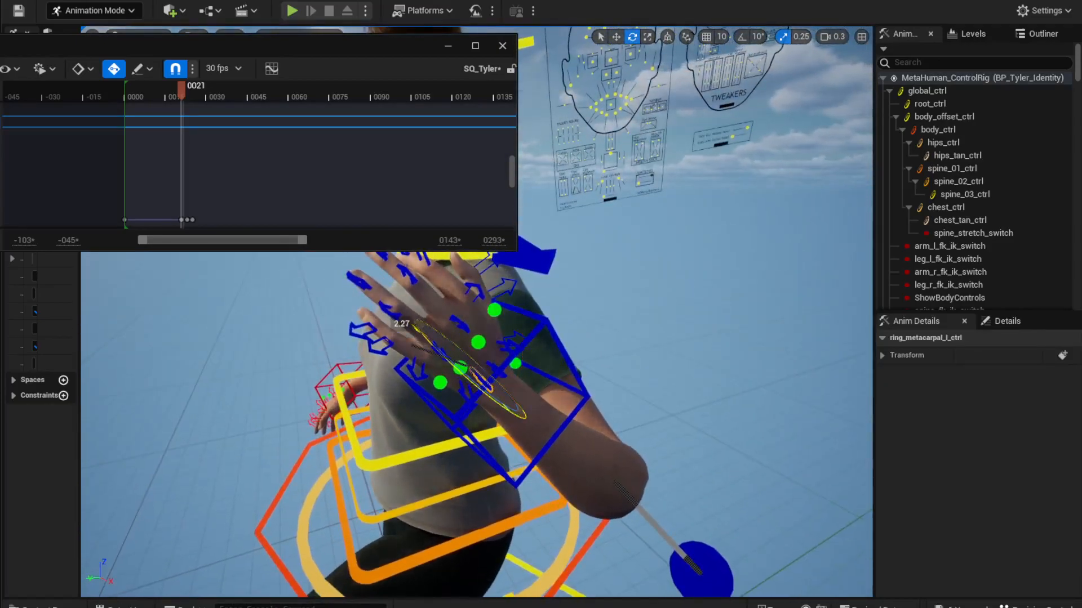
Curl the left thumb at frame 21 by rotating thumb_curl_l_ctrl.
{"action": "right_click_drag", "start_coordinate": [564, 428], "coordinate": [678, 273]}
{"action": "left_click", "coordinate": [556, 318]}
{"action": "left_click_drag", "start_coordinate": [671, 296], "coordinate": [670, 260]}
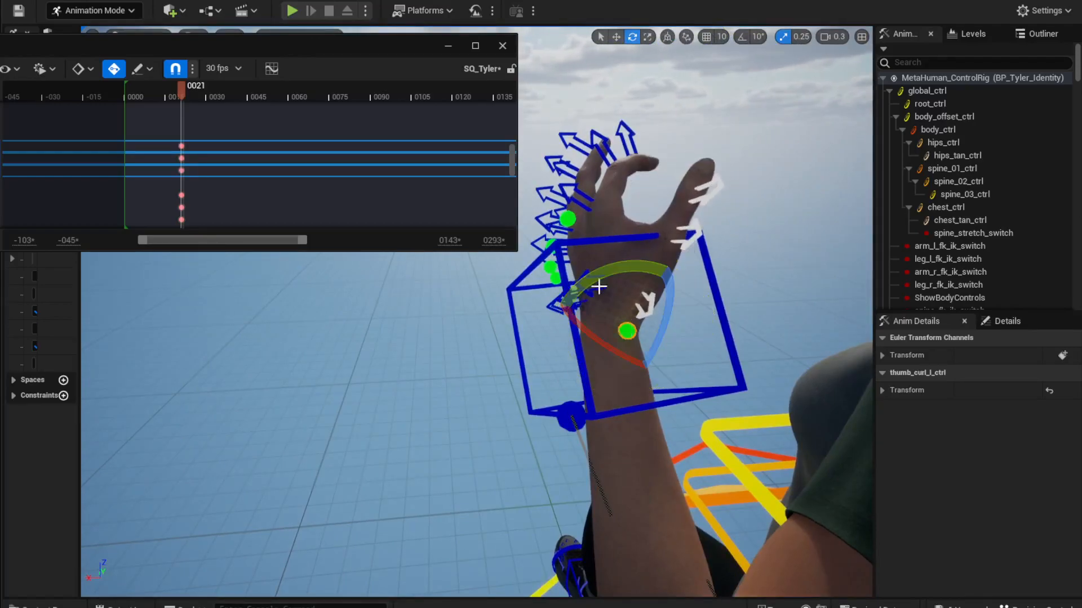
{"action": "left_click", "coordinate": [569, 309]}
{"action": "left_click_drag", "start_coordinate": [569, 383], "coordinate": [595, 400]}
{"action": "left_click_drag", "start_coordinate": [593, 338], "coordinate": [749, 414]}
Select the left elbow's arm_l_pv_ik_ctrl, go to frame 7 and add a key for it there.
{"action": "right_click_drag", "start_coordinate": [623, 544], "coordinate": [624, 496]}
{"action": "left_click", "coordinate": [625, 546]}
{"action": "key", "text": "w"}
{"action": "mouse_move", "coordinate": [611, 539]}
{"action": "left_mouse_down"}
{"action": "mouse_move", "coordinate": [616, 313]}
{"action": "mouse_move", "coordinate": [599, 512]}
{"action": "mouse_move", "coordinate": [705, 465]}
{"action": "mouse_move", "coordinate": [703, 523]}
{"action": "mouse_move", "coordinate": [715, 319]}
{"action": "mouse_move", "coordinate": [613, 538]}
{"action": "left_mouse_up"}
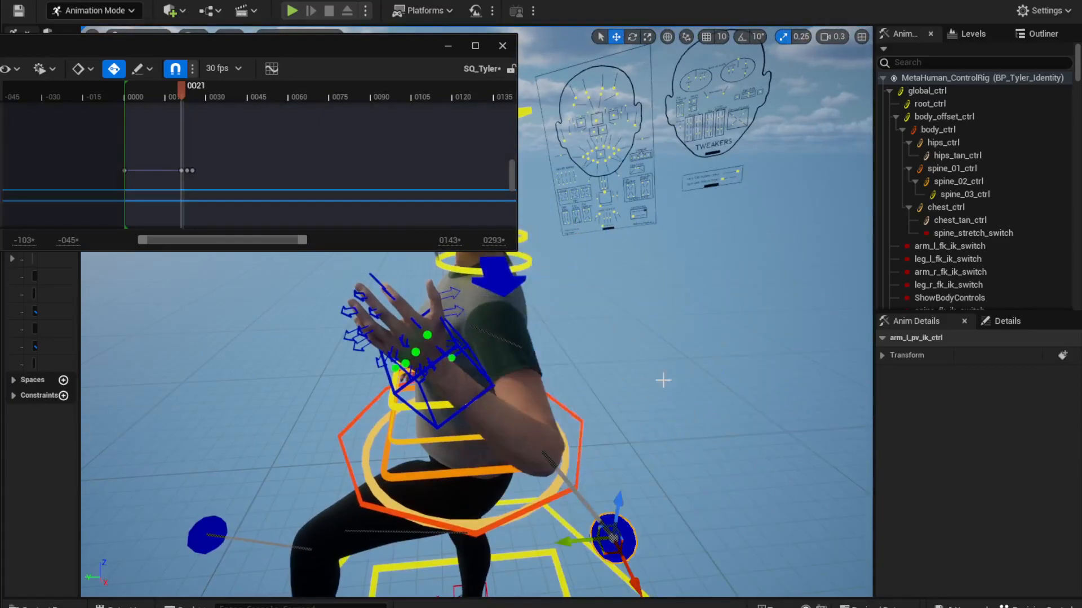
{"action": "left_click_drag", "start_coordinate": [261, 47], "coordinate": [869, 0]}
{"action": "left_click_drag", "start_coordinate": [786, 26], "coordinate": [749, 33]}
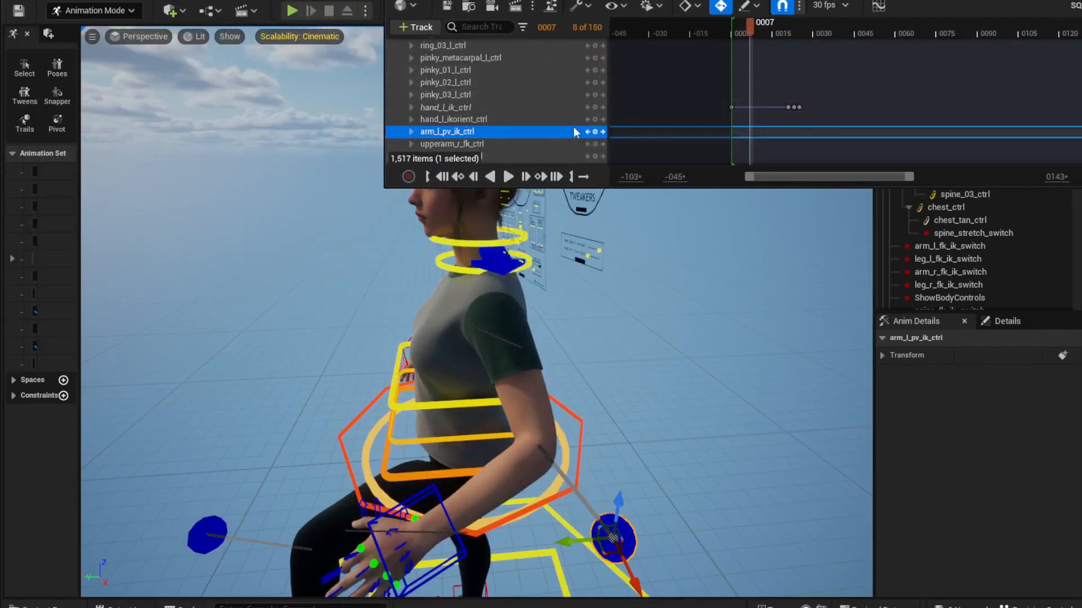
{"action": "left_click", "coordinate": [595, 132]}
Lower arm_l_pv_ik_ctrl at frame 14 and move it in toward the body several frames further on.
{"action": "mouse_move", "coordinate": [759, 28]}
{"action": "left_mouse_down"}
{"action": "mouse_move", "coordinate": [783, 28]}
{"action": "mouse_move", "coordinate": [769, 32]}
{"action": "left_mouse_up"}
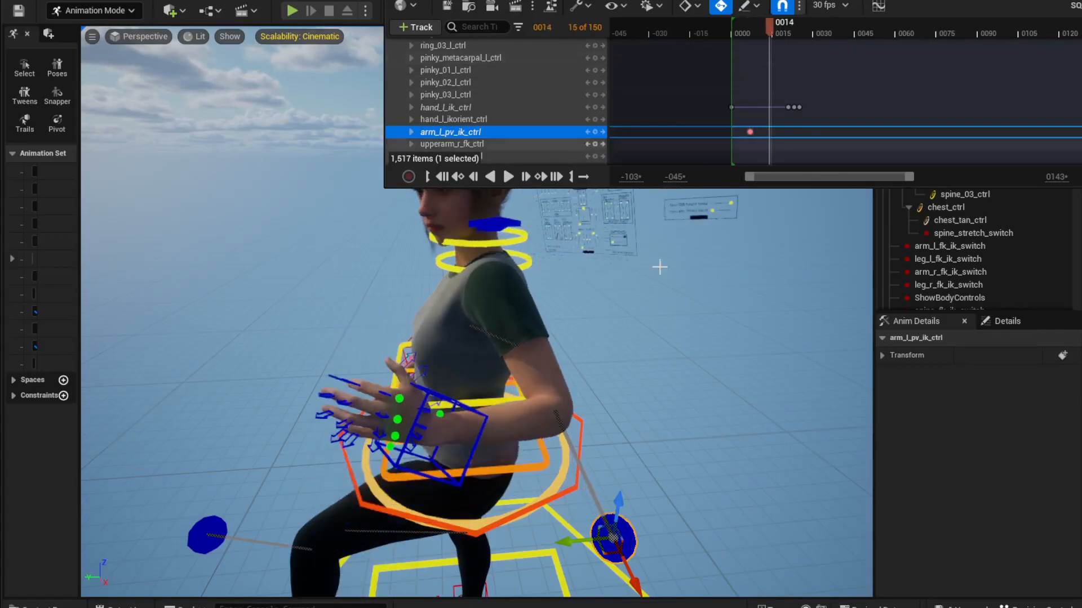
{"action": "left_click_drag", "start_coordinate": [619, 505], "coordinate": [563, 551]}
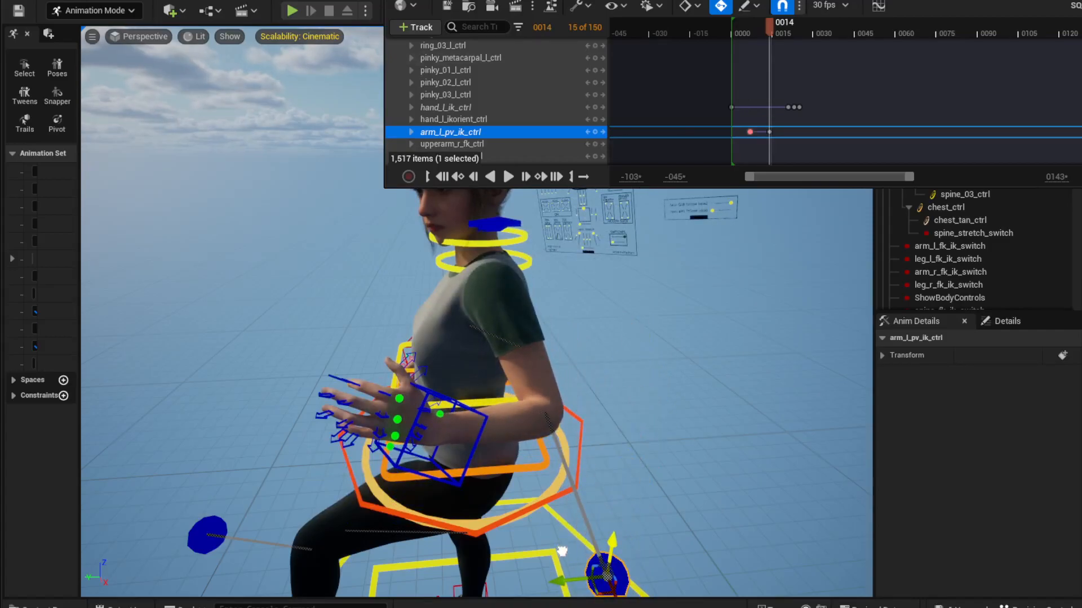
{"action": "left_click_drag", "start_coordinate": [772, 24], "coordinate": [796, 24]}
{"action": "right_click_drag", "start_coordinate": [672, 287], "coordinate": [676, 322]}
{"action": "left_click_drag", "start_coordinate": [583, 463], "coordinate": [572, 432]}
{"action": "left_click_drag", "start_coordinate": [530, 485], "coordinate": [445, 496]}
Move arm_l_pv_ik_ctrl outward behind the elbow at frame 30 and play the sequence to review the arm.
{"action": "left_click_drag", "start_coordinate": [794, 32], "coordinate": [811, 45]}
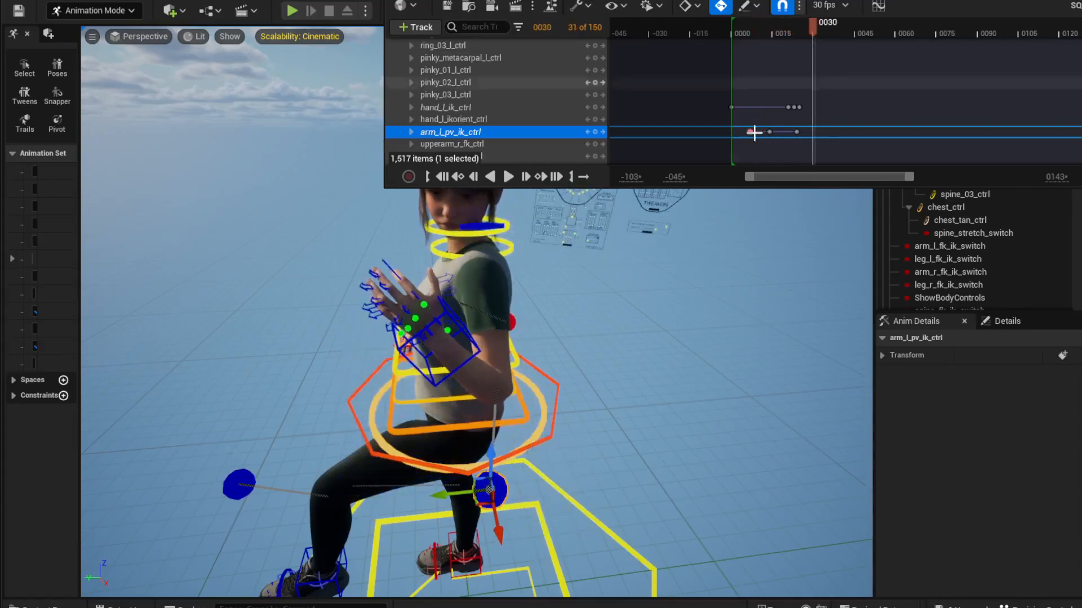
{"action": "left_click_drag", "start_coordinate": [442, 497], "coordinate": [564, 445]}
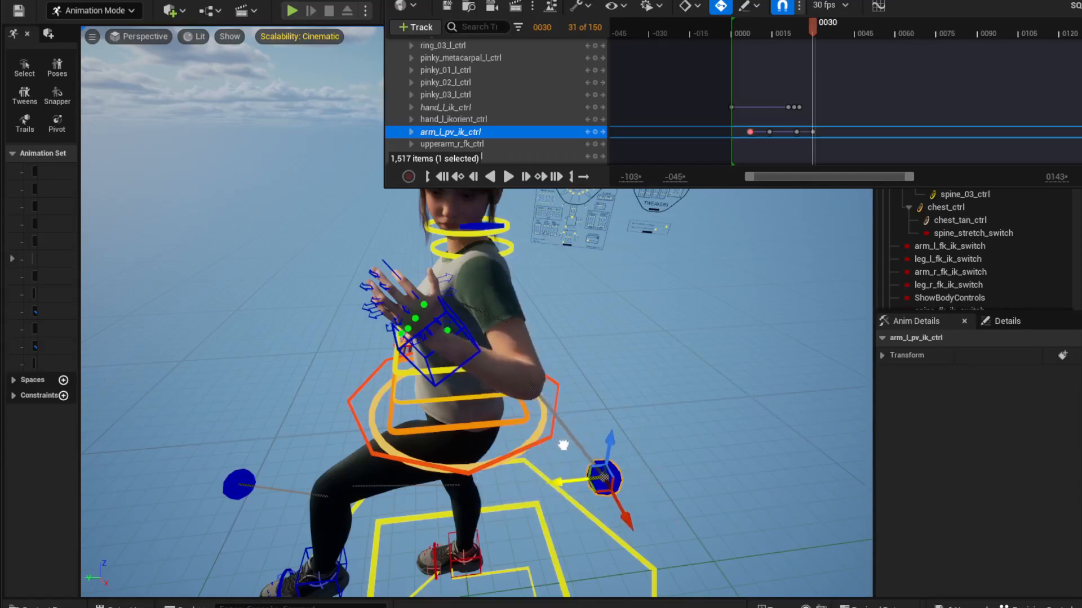
{"action": "key", "text": "space"}
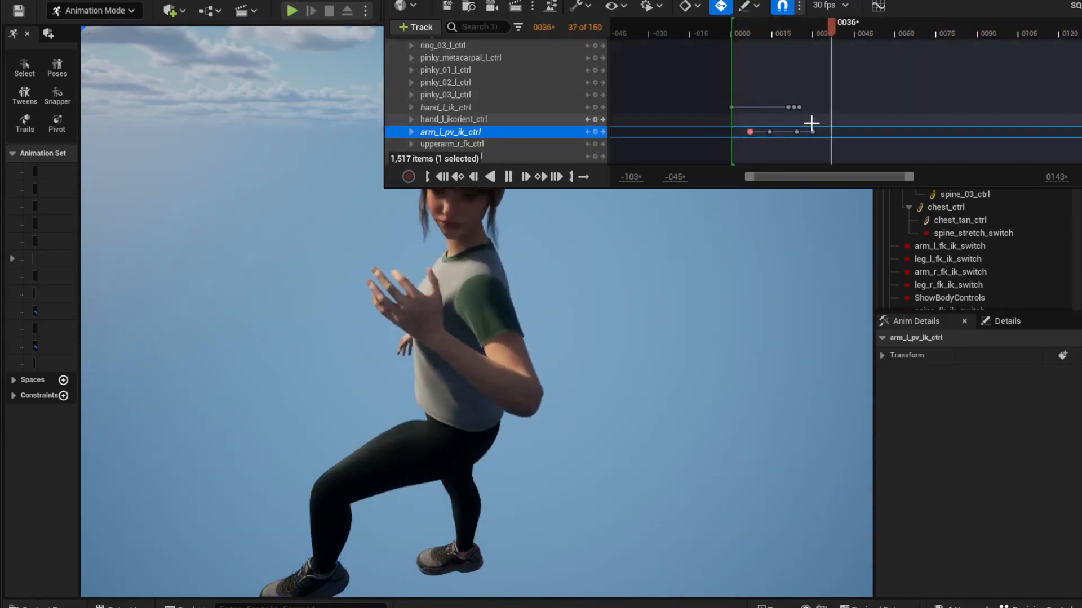
{"action": "key", "text": "space"}
Select spine_03_ctrl, undo a trial rotation of it, and key the control at frame 19.
{"action": "left_click_drag", "start_coordinate": [603, 477], "coordinate": [631, 447], "text": "alt"}
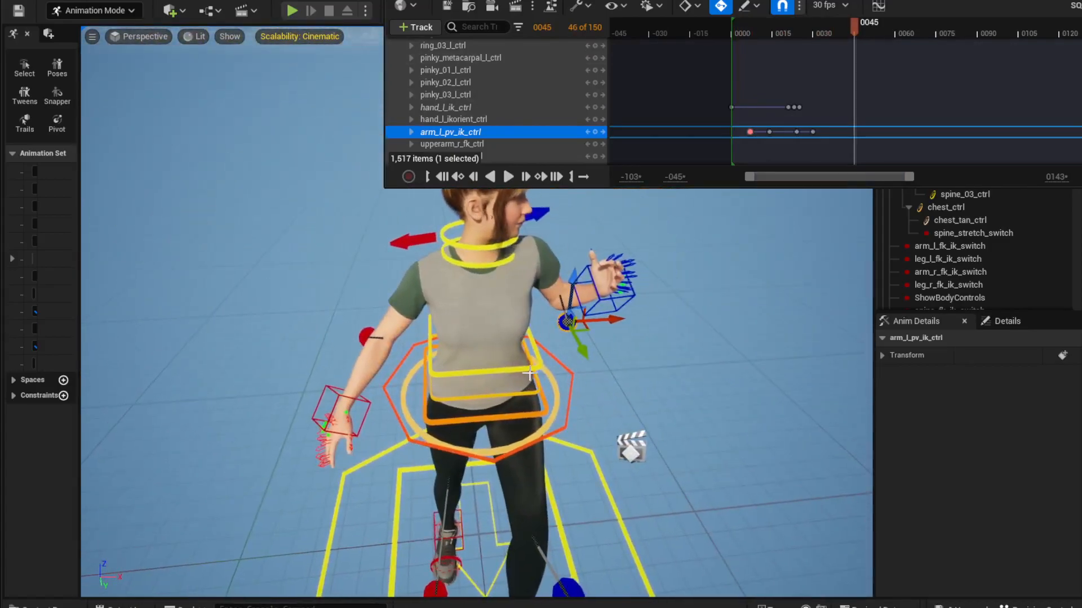
{"action": "left_click", "coordinate": [511, 337]}
{"action": "mouse_move", "coordinate": [449, 284]}
{"action": "left_mouse_down"}
{"action": "mouse_move", "coordinate": [424, 307]}
{"action": "mouse_move", "coordinate": [485, 282]}
{"action": "mouse_move", "coordinate": [444, 289]}
{"action": "left_mouse_up"}
{"action": "key", "text": "ctrl+z"}
{"action": "left_click_drag", "start_coordinate": [852, 24], "coordinate": [783, 62]}
{"action": "left_click", "coordinate": [595, 107]}
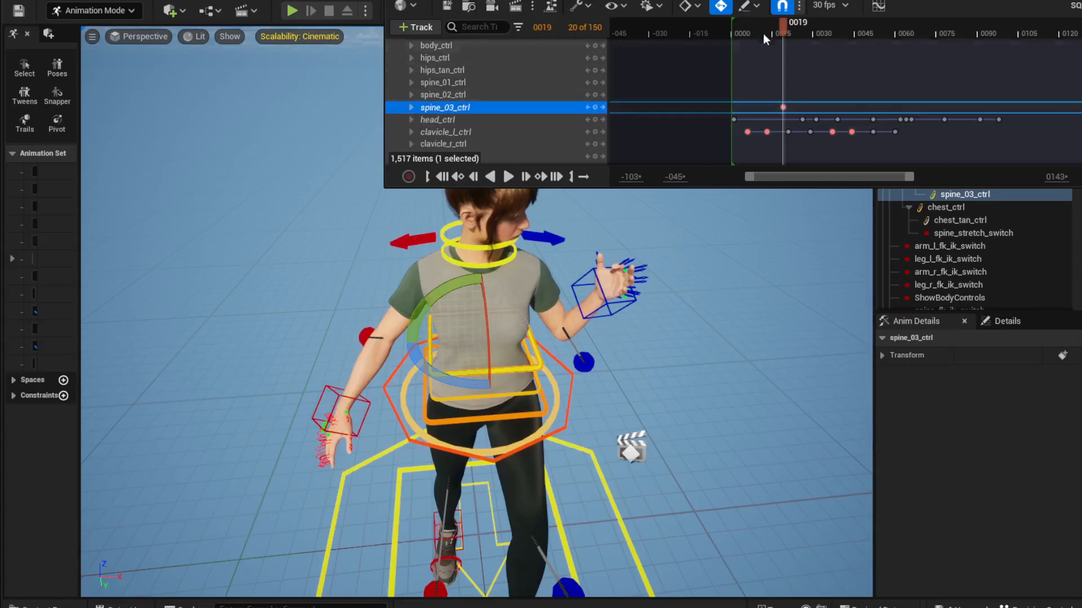
Rotate spine_03_ctrl at two frames after frame 19 and again at frame 52 to sway the upper torso.
{"action": "left_click_drag", "start_coordinate": [784, 25], "coordinate": [806, 25]}
{"action": "left_click_drag", "start_coordinate": [489, 355], "coordinate": [566, 354]}
{"action": "mouse_move", "coordinate": [806, 27]}
{"action": "left_mouse_down"}
{"action": "mouse_move", "coordinate": [831, 31]}
{"action": "mouse_move", "coordinate": [821, 37]}
{"action": "left_mouse_up"}
{"action": "left_click_drag", "start_coordinate": [463, 282], "coordinate": [417, 310]}
{"action": "left_click_drag", "start_coordinate": [830, 25], "coordinate": [875, 28]}
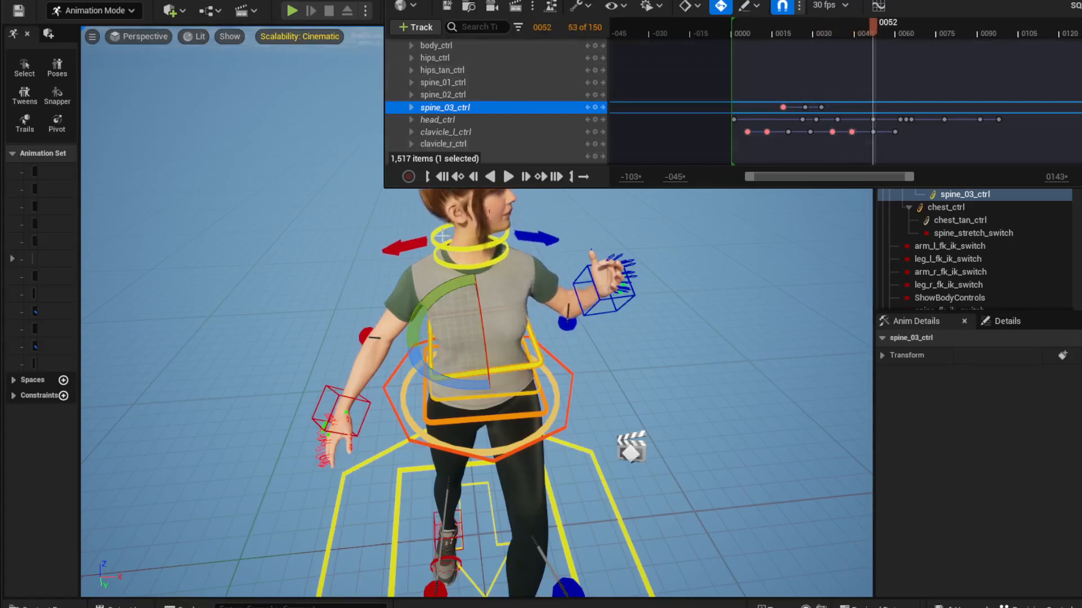
{"action": "left_click_drag", "start_coordinate": [433, 296], "coordinate": [476, 281]}
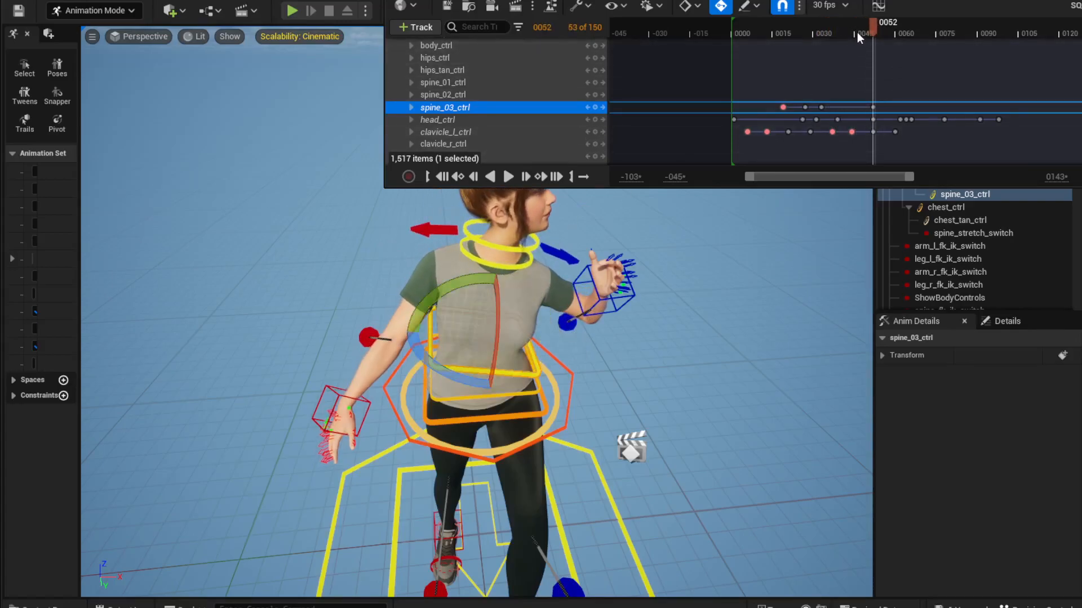
Play the sequence repeatedly from the start to review the spine, head and left arm motion up close.
{"action": "left_click_drag", "start_coordinate": [858, 33], "coordinate": [756, 45]}
{"action": "key", "text": "space"}
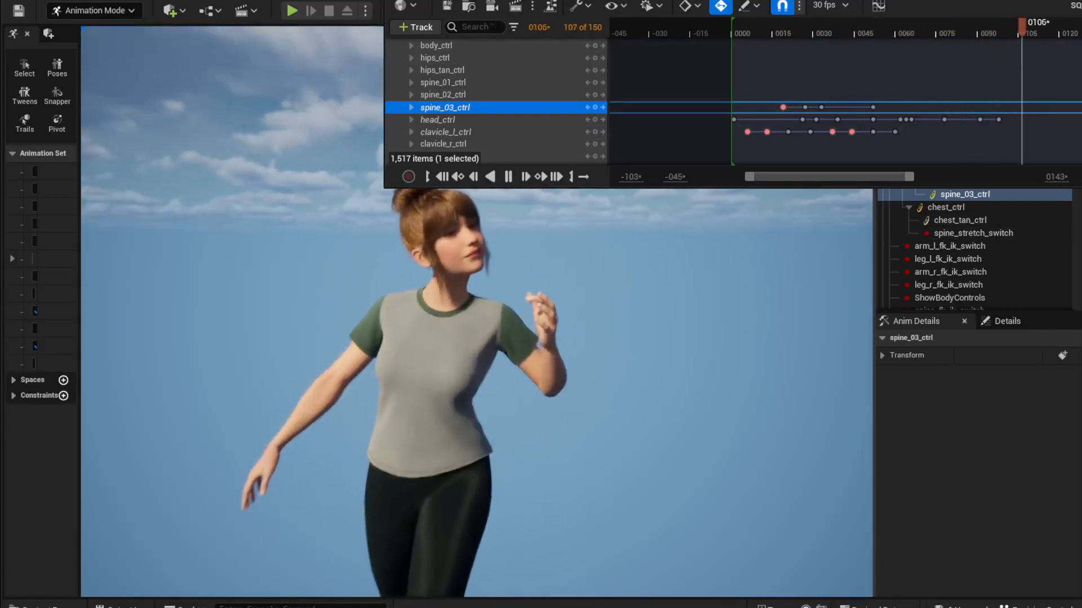
{"action": "right_click_drag", "start_coordinate": [676, 338], "coordinate": [671, 307]}
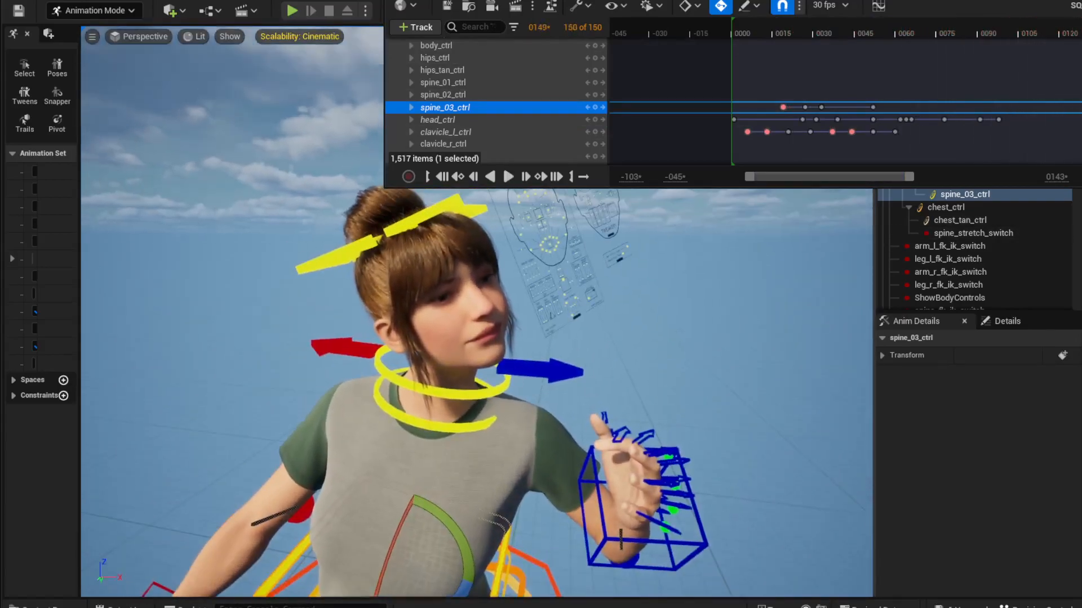
{"action": "left_click", "coordinate": [737, 35]}
{"action": "key", "text": "space"}
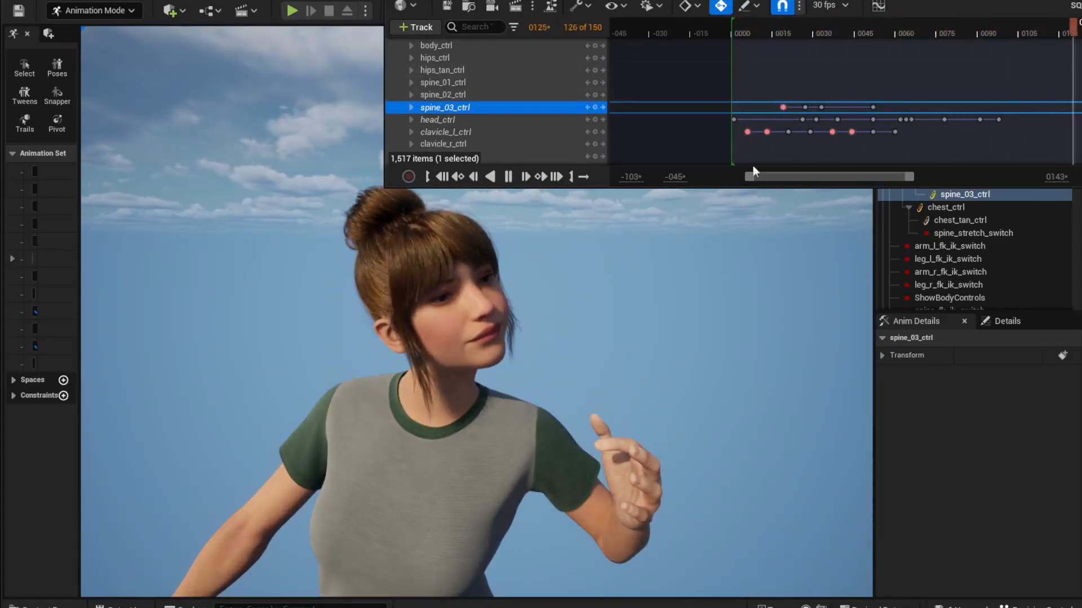
{"action": "left_click", "coordinate": [738, 33]}
{"action": "key", "text": "space"}
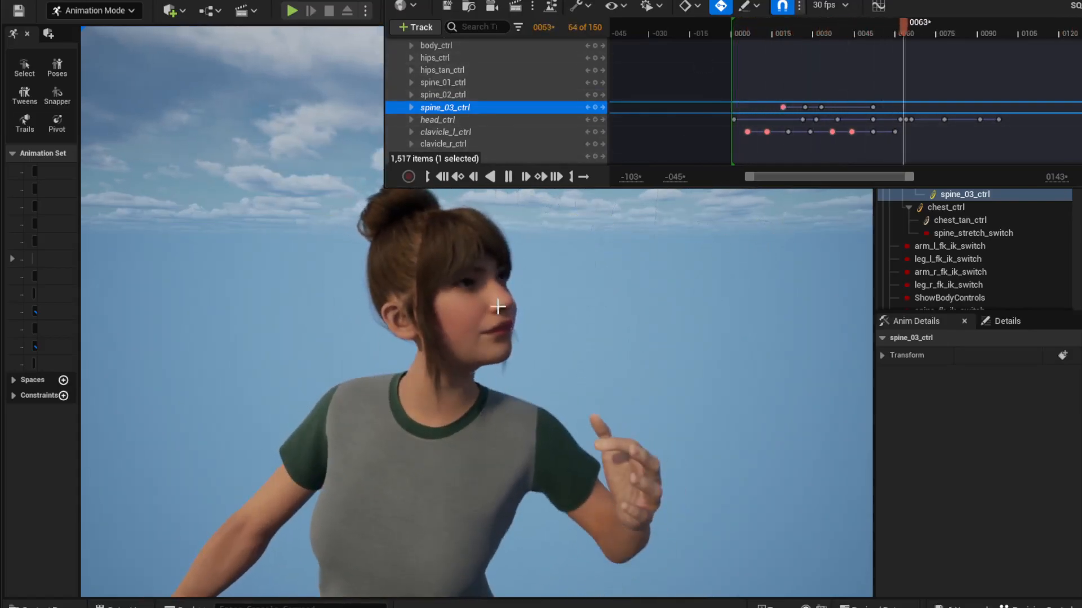
{"action": "left_click", "coordinate": [738, 33]}
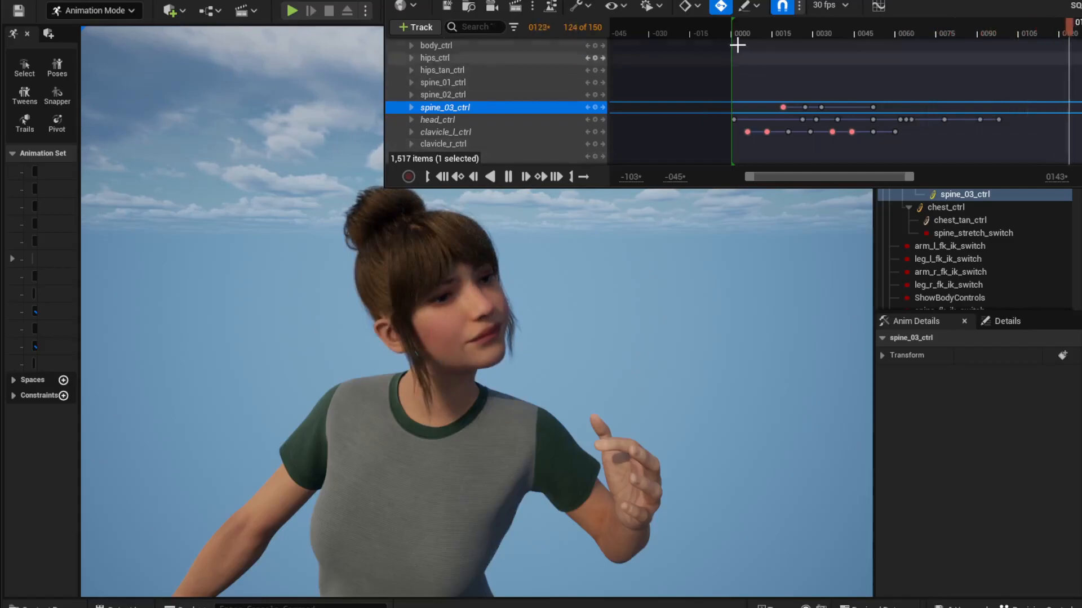
{"action": "key", "text": "space"}
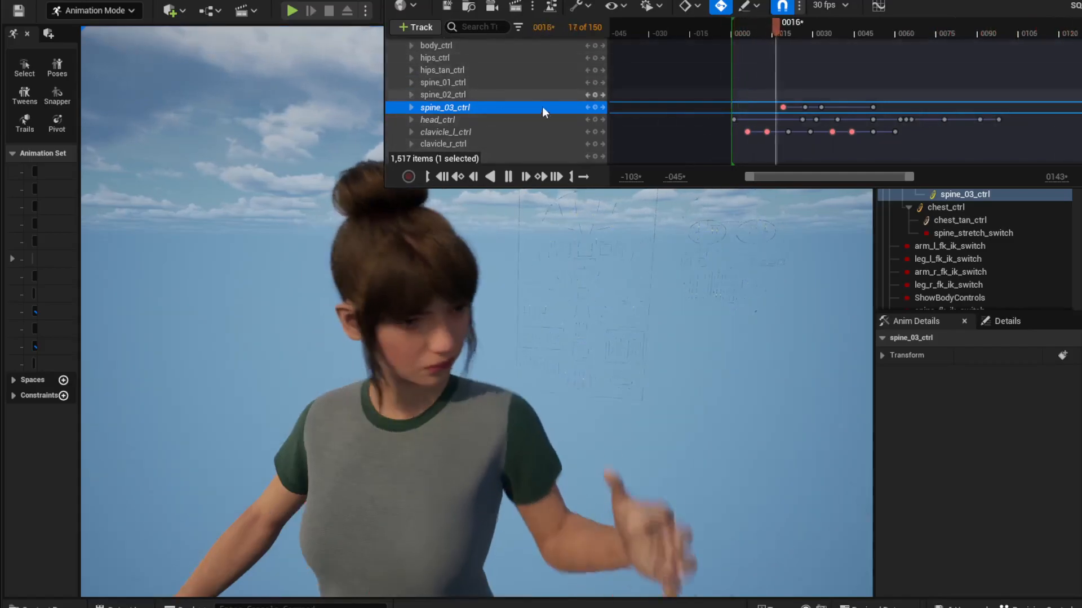
Select the Face_ControlBoard_CtrlRig track under Face, and switch the selection to MetaHuman_ControlRig under the expanded Body track.
{"action": "scroll", "coordinate": [394, 62], "scroll_direction": "up", "scroll_amount": 3}
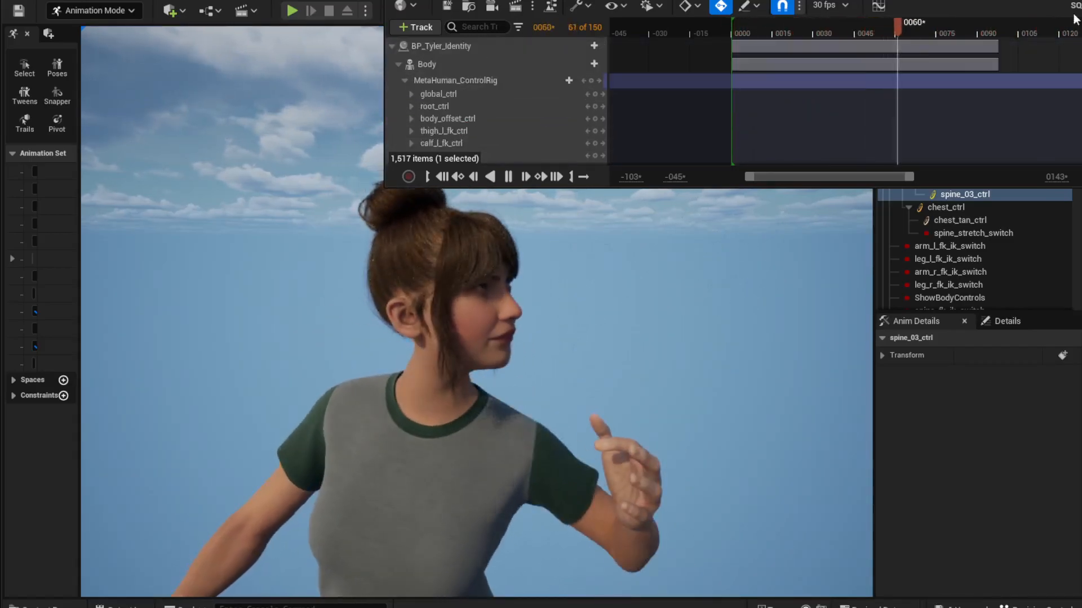
{"action": "left_click", "coordinate": [397, 63]}
{"action": "left_click", "coordinate": [397, 82]}
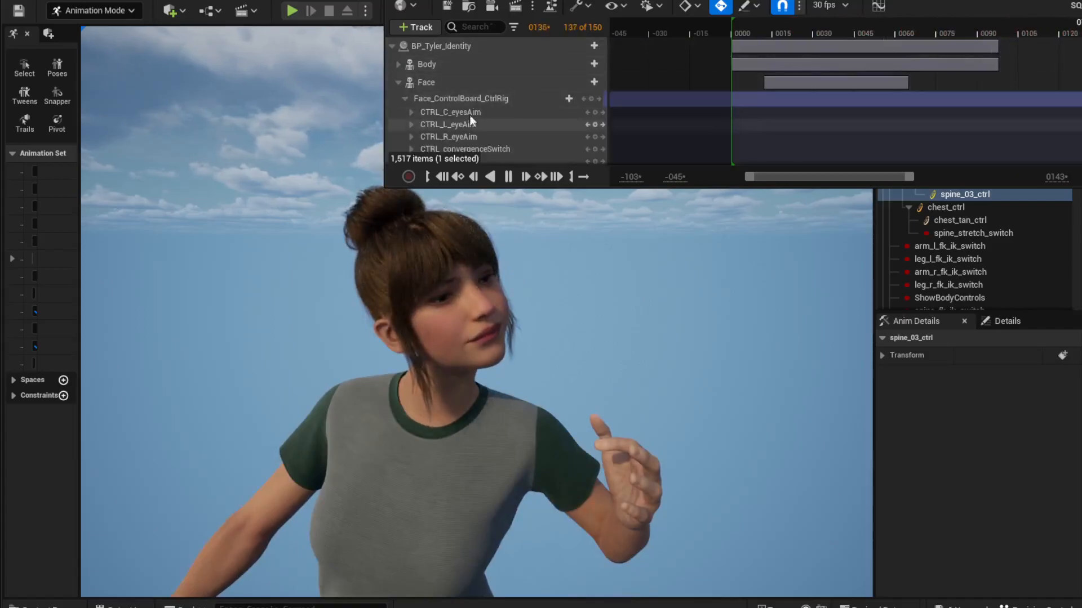
{"action": "left_click", "coordinate": [439, 99]}
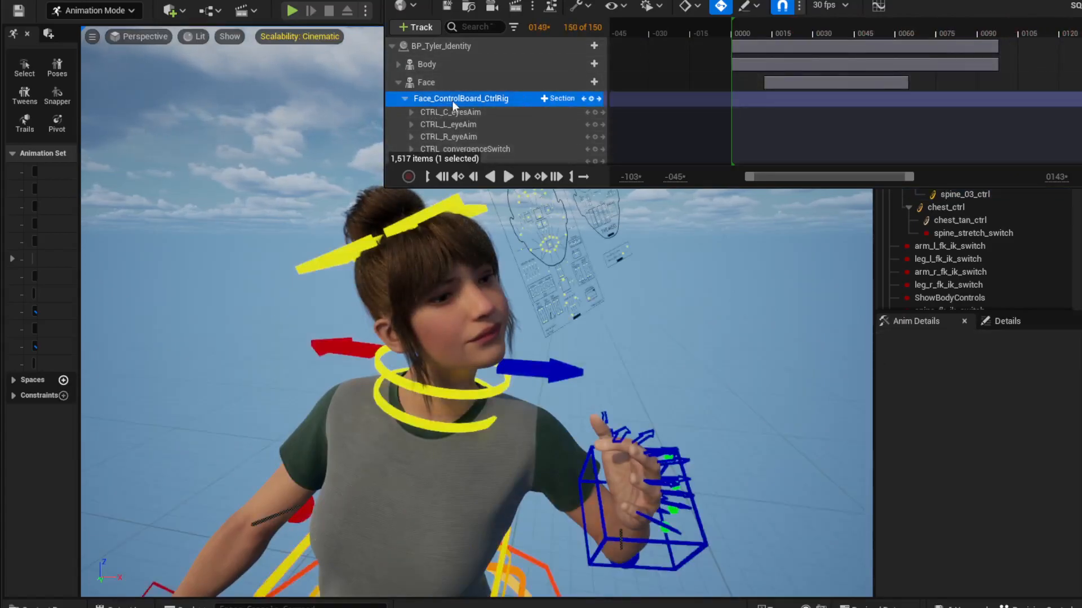
{"action": "left_click", "coordinate": [398, 64]}
{"action": "left_click", "coordinate": [450, 80]}
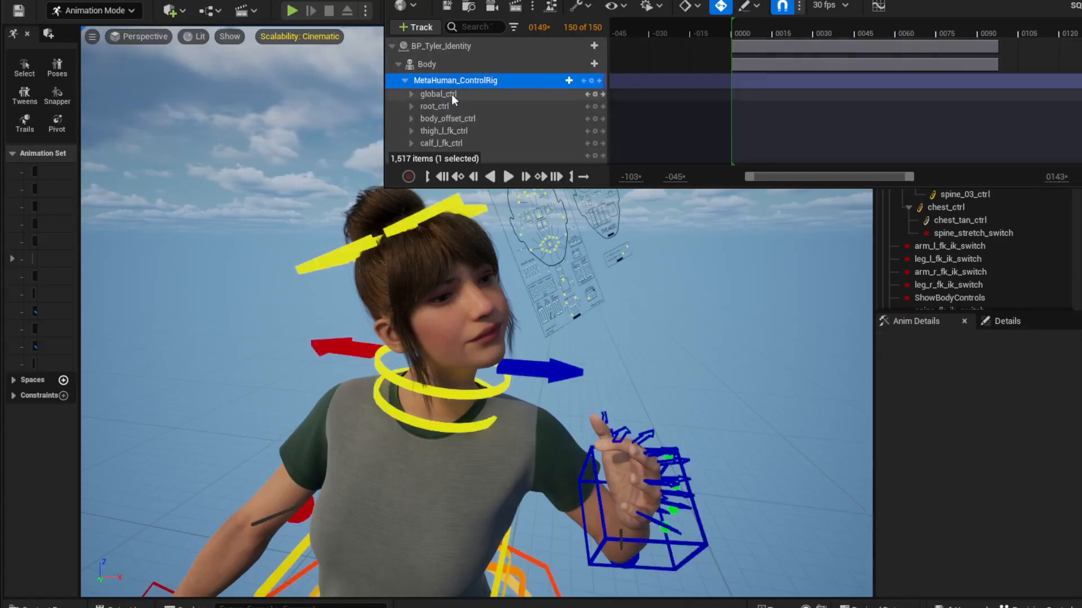
Browse the MetaHuman_ControlRig control tracks in Sequencer, selecting neck_02_ctrl, tip_r_ctrl and ringtoe_01_r_ctrl to examine which controls hold keys.
{"action": "left_click", "coordinate": [450, 394]}
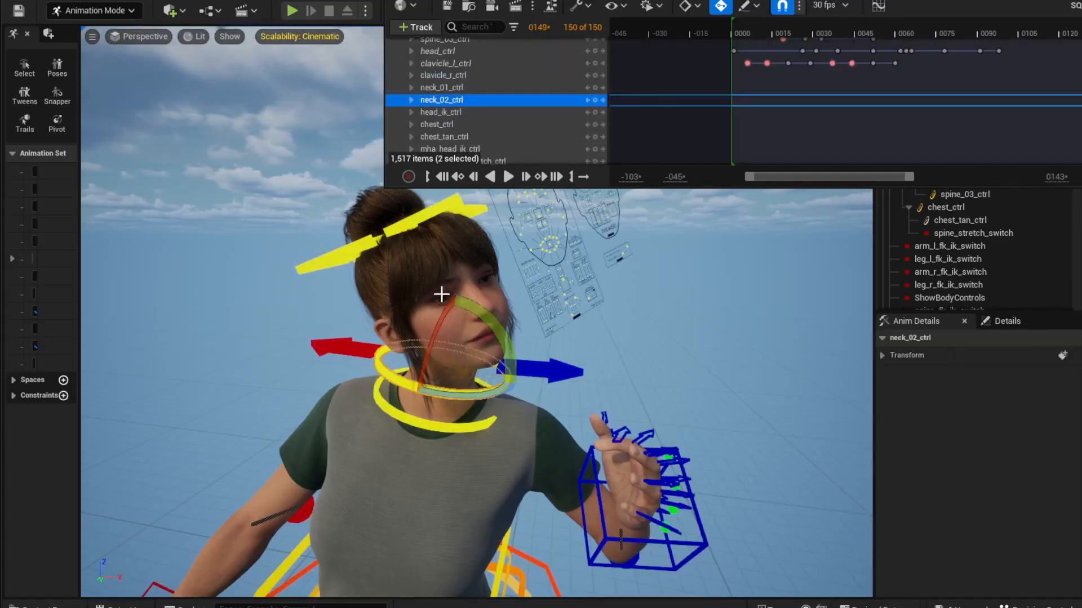
{"action": "left_click", "coordinate": [657, 456]}
{"action": "left_click", "coordinate": [445, 79]}
{"action": "scroll", "coordinate": [450, 85], "scroll_direction": "up", "scroll_amount": 4}
{"action": "left_click", "coordinate": [430, 77]}
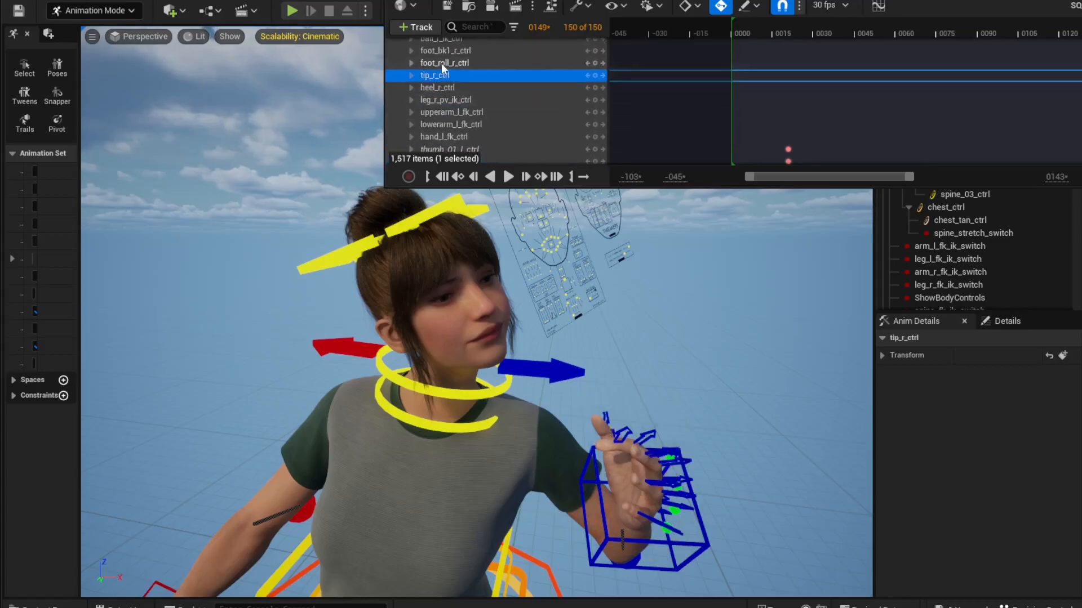
{"action": "left_click", "coordinate": [441, 64]}
{"action": "scroll", "coordinate": [447, 84], "scroll_direction": "up", "scroll_amount": 5}
{"action": "left_click", "coordinate": [451, 102]}
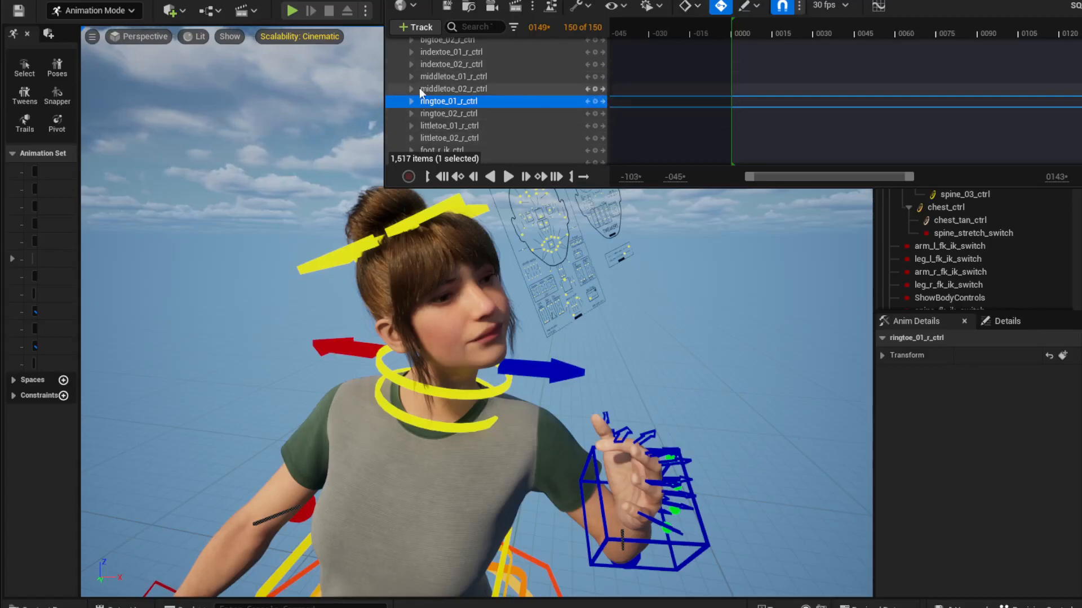
Expand the ringtoe_01_r_ctrl track to examine its Location, Rotation and Scale channels, and collapse it again.
{"action": "left_click", "coordinate": [411, 102]}
{"action": "scroll", "coordinate": [484, 108], "scroll_direction": "down", "scroll_amount": 3}
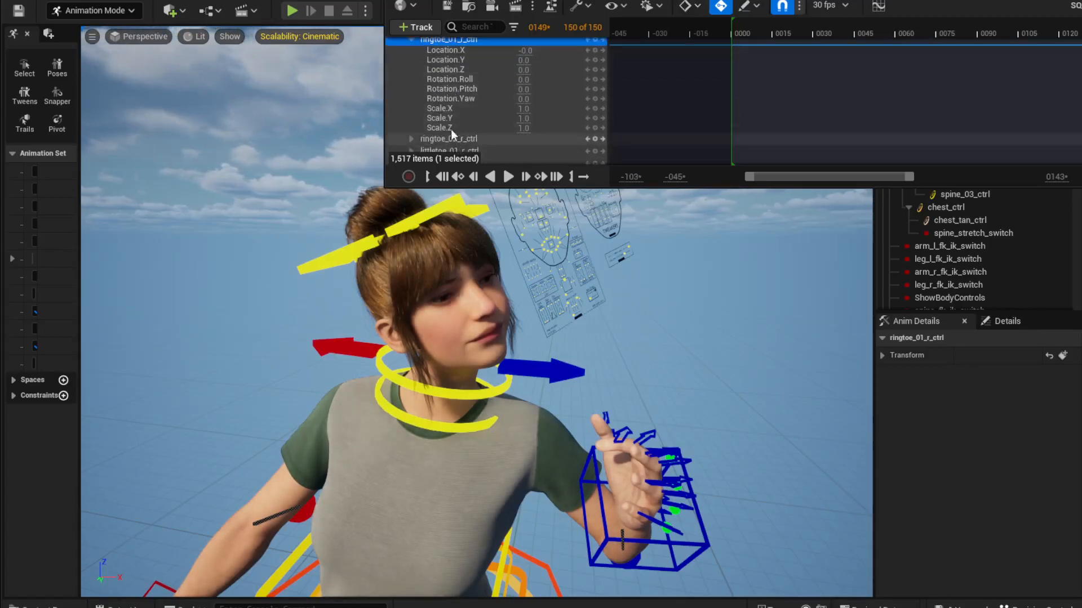
{"action": "scroll", "coordinate": [445, 84], "scroll_direction": "up", "scroll_amount": 2}
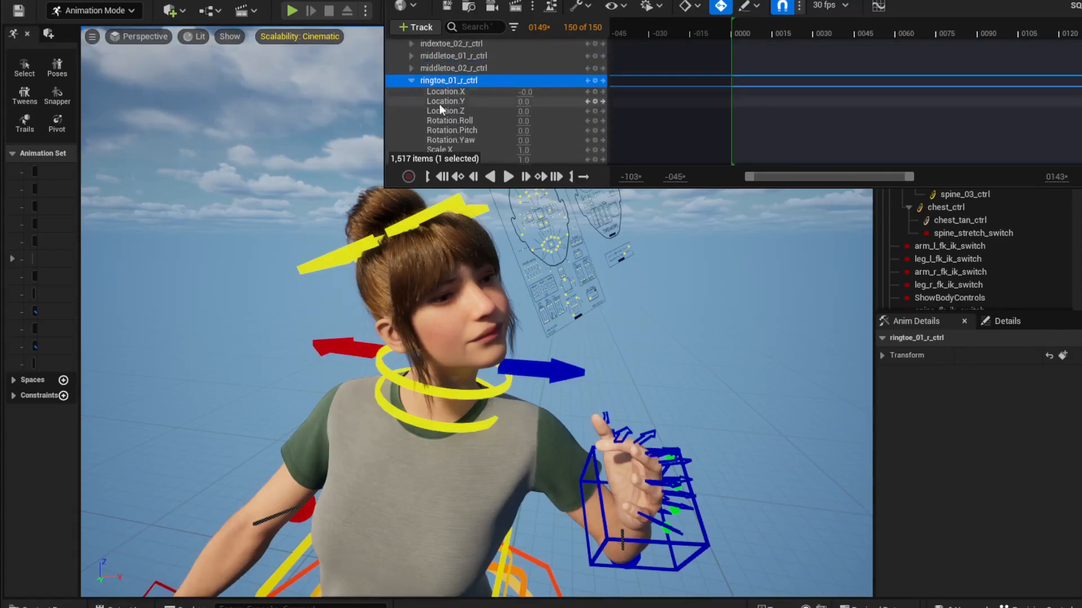
{"action": "left_click", "coordinate": [412, 81]}
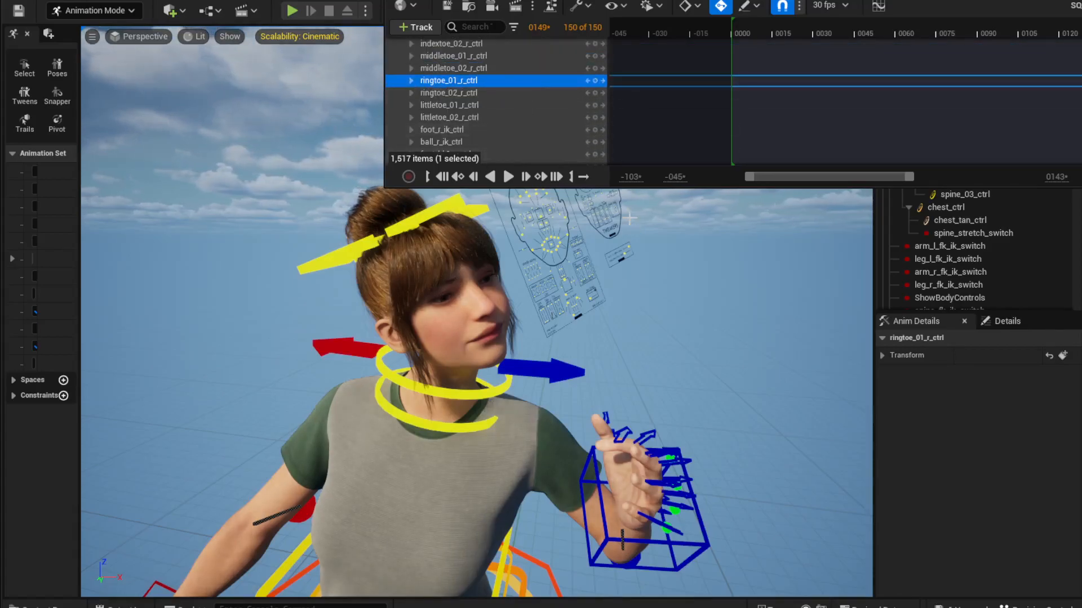
Move the Sequencer window clear of the viewport and play the sequence repeatedly to review the body animation from the front and from an angle.
{"action": "left_click_drag", "start_coordinate": [764, 31], "coordinate": [732, 31]}
{"action": "left_click_drag", "start_coordinate": [816, 0], "coordinate": [1081, 26]}
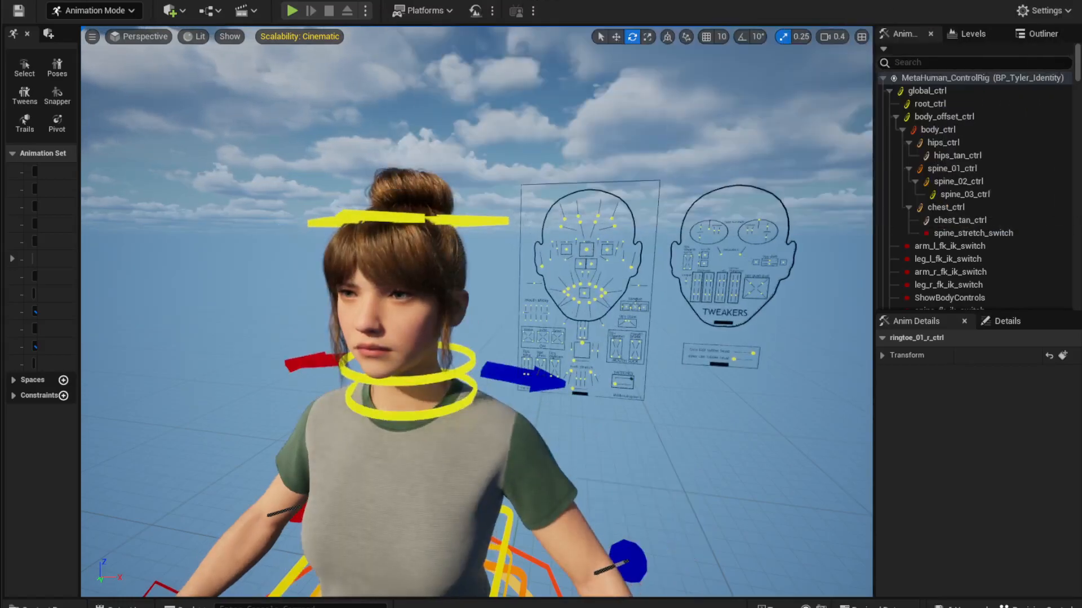
{"action": "key", "text": "a"}
{"action": "right_click_drag", "start_coordinate": [477, 311], "coordinate": [506, 312]}
{"action": "key", "text": "w"}
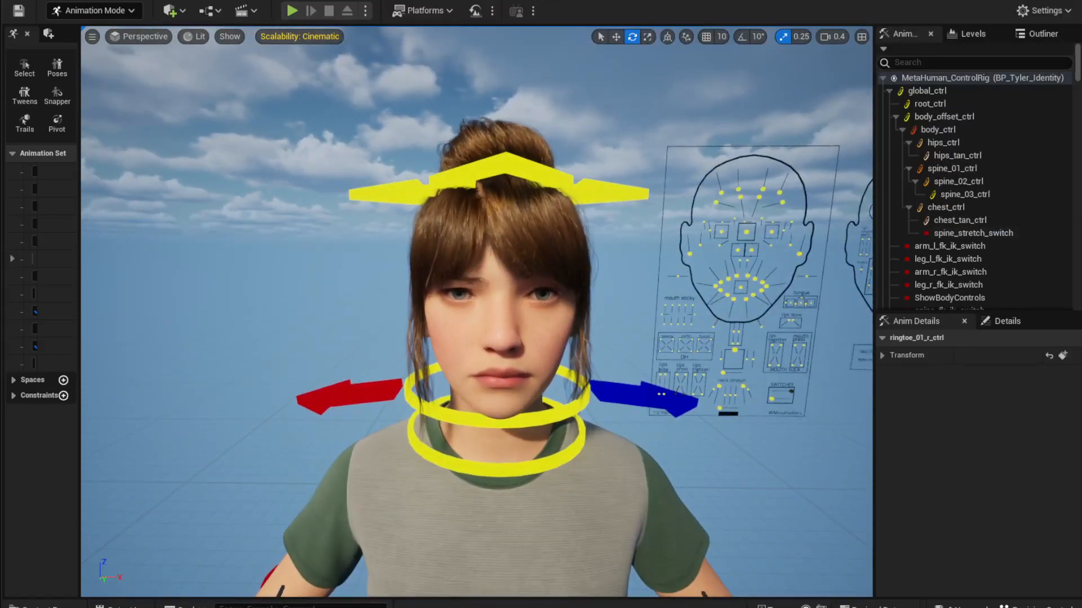
{"action": "key", "text": "space"}
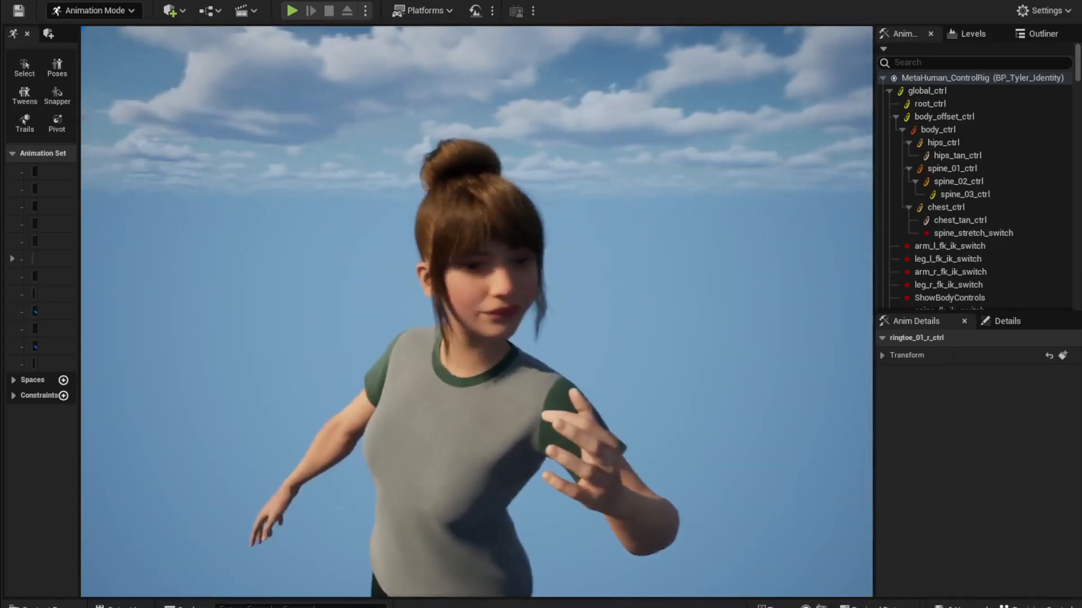
{"action": "key", "text": "space"}
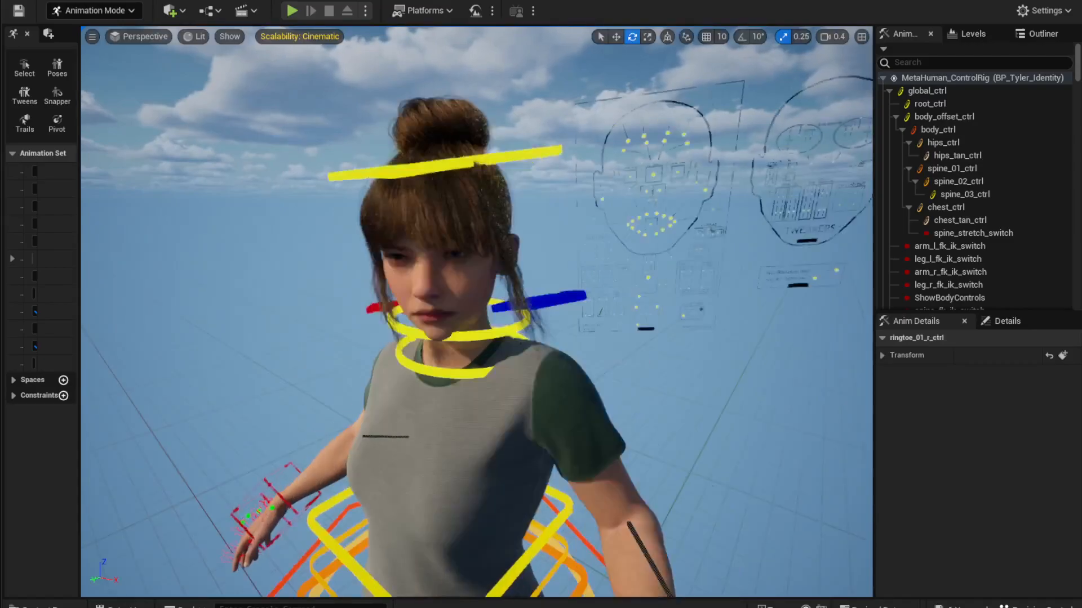
{"action": "key", "text": "space"}
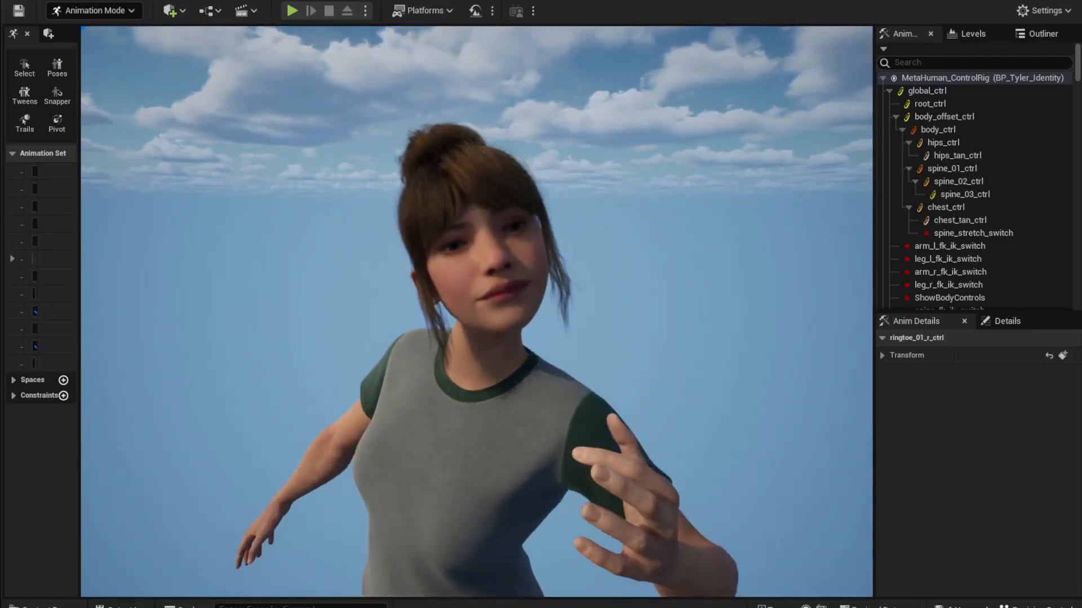
{"action": "key", "text": "space"}
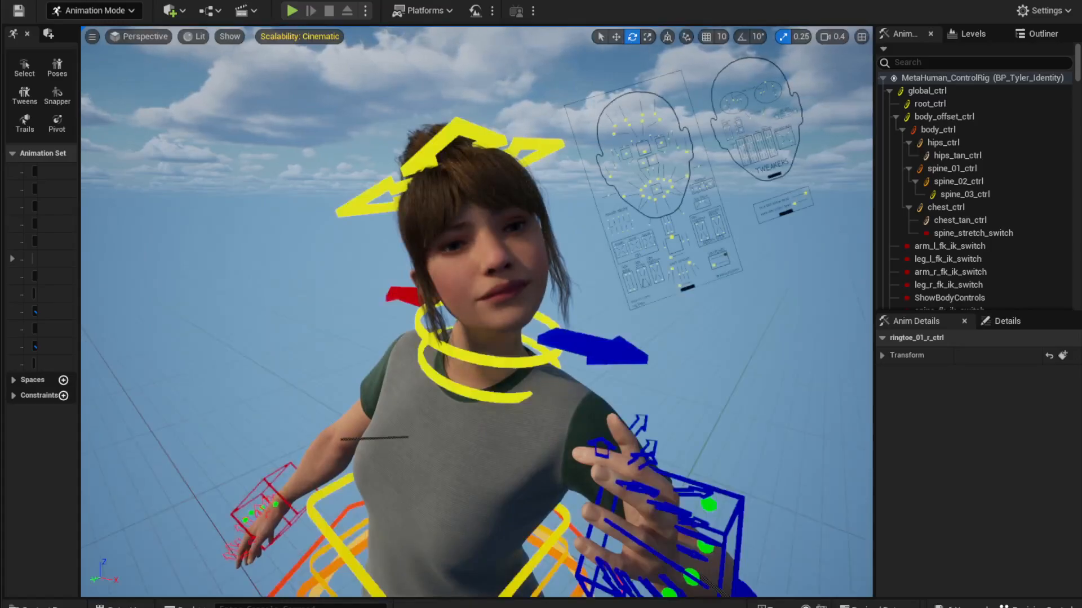